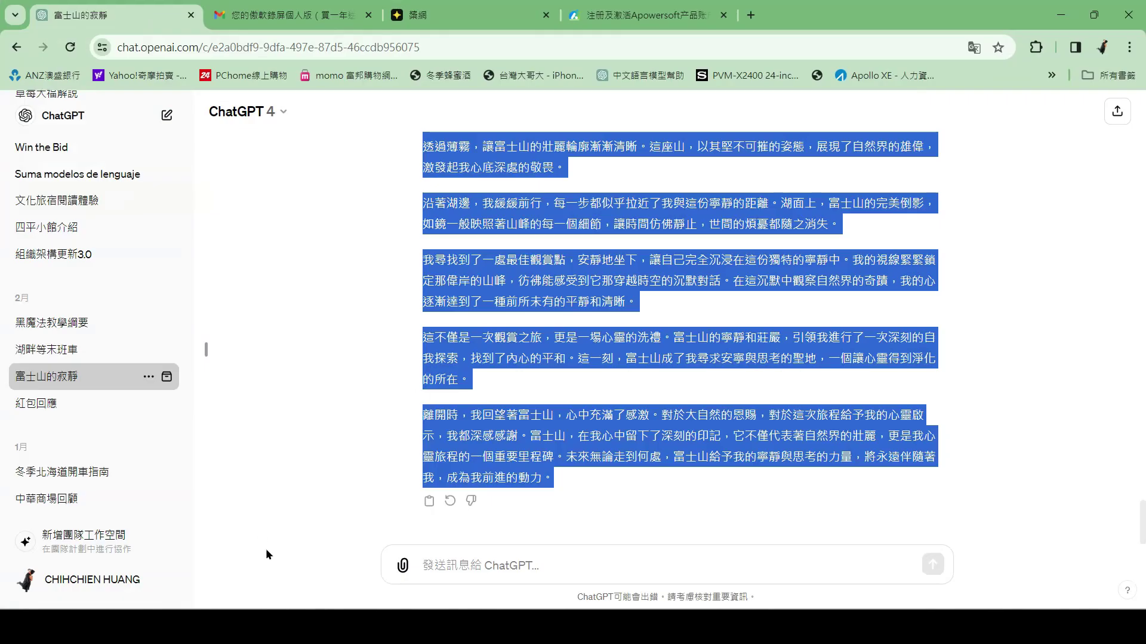
- Review the Mount Fuji conversation, from the 120-character romantic outline through the 500字 voice-over copy to the narration rewrite request
drag(362, 432, 424, 267)
scroll(424, 408, up, 2)
scroll(423, 409, up, 10)
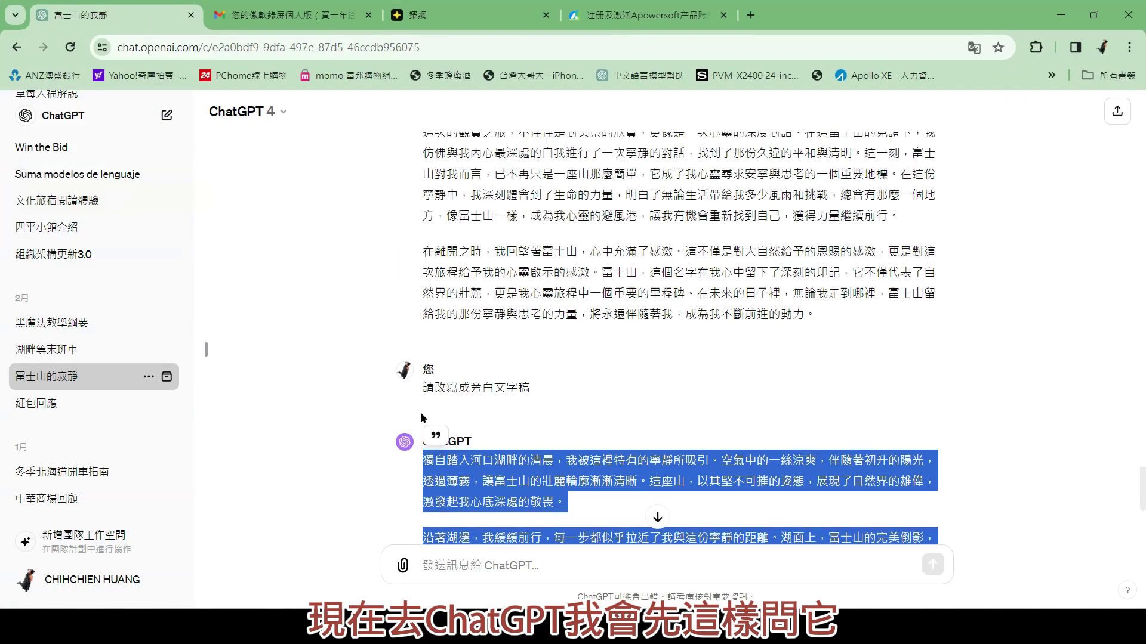
scroll(542, 375, up, 4)
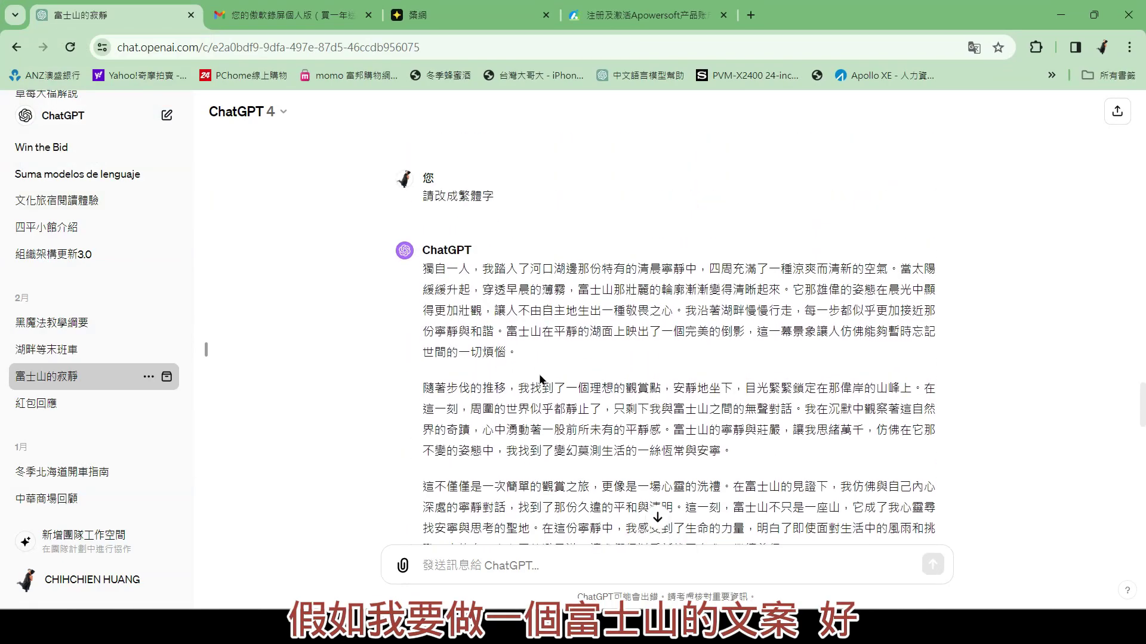
scroll(540, 379, down, 4)
scroll(540, 380, up, 4)
scroll(539, 381, down, 4)
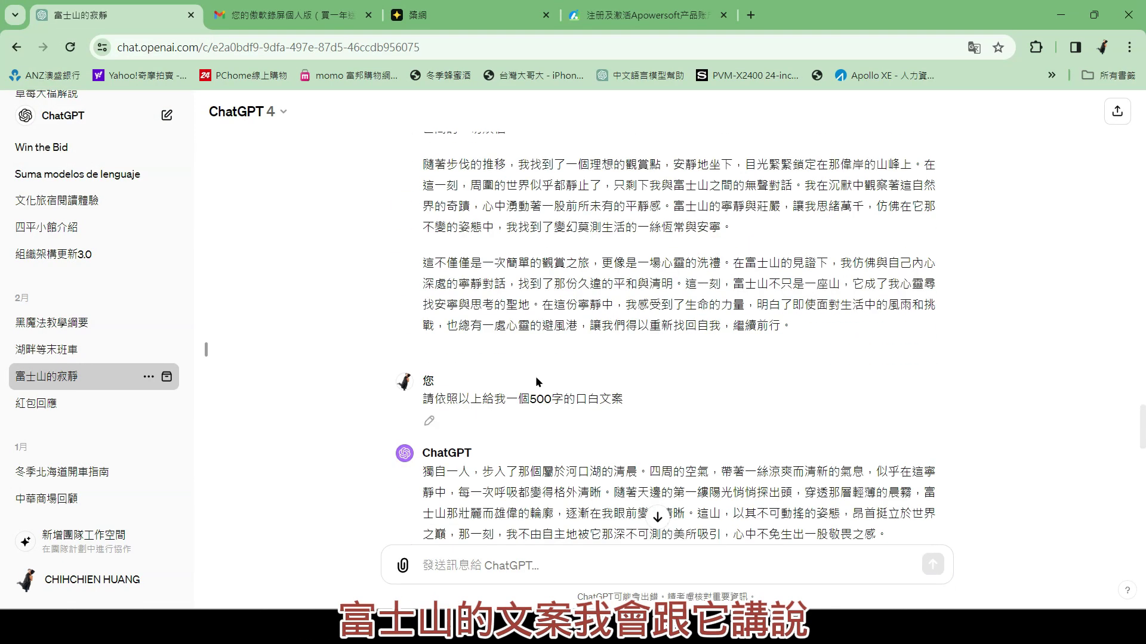
scroll(536, 382, down, 15)
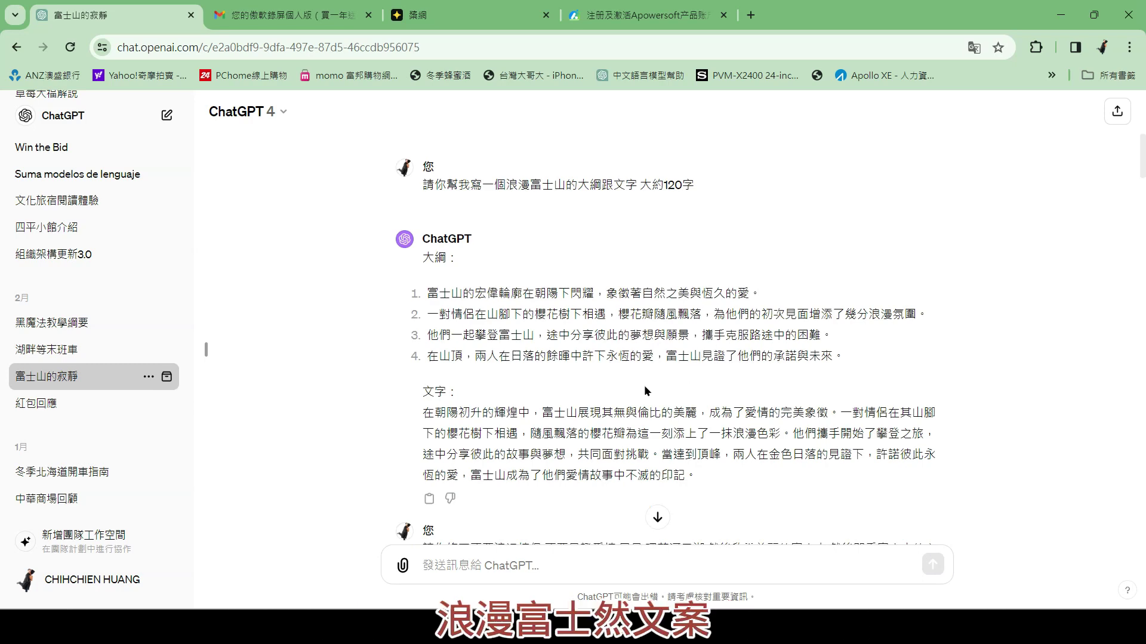
scroll(646, 391, up, 10)
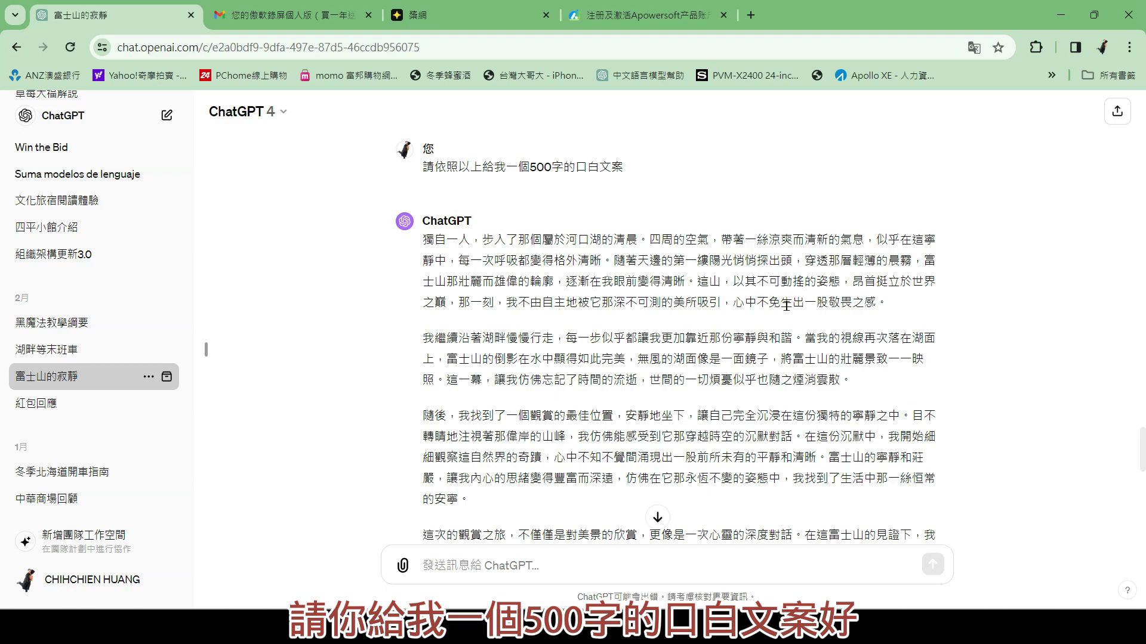
scroll(698, 325, down, 3)
scroll(703, 325, down, 3)
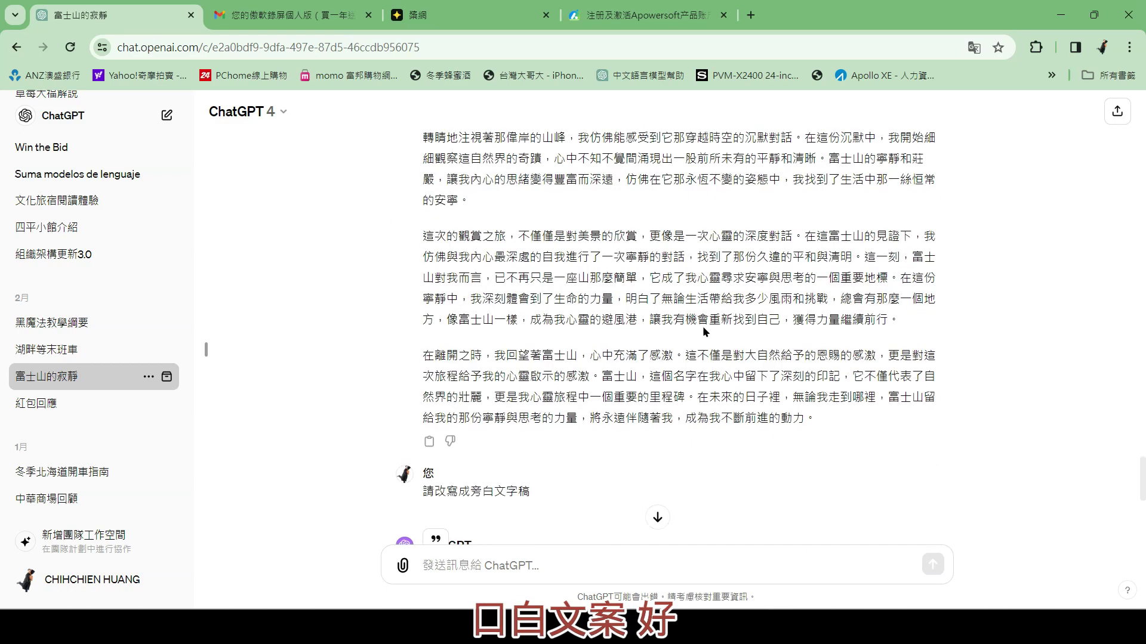
- Copy the full narration text from the reply to 請改寫成旁白文字稿
drag(424, 457, 705, 537)
scroll(705, 333, down, 3)
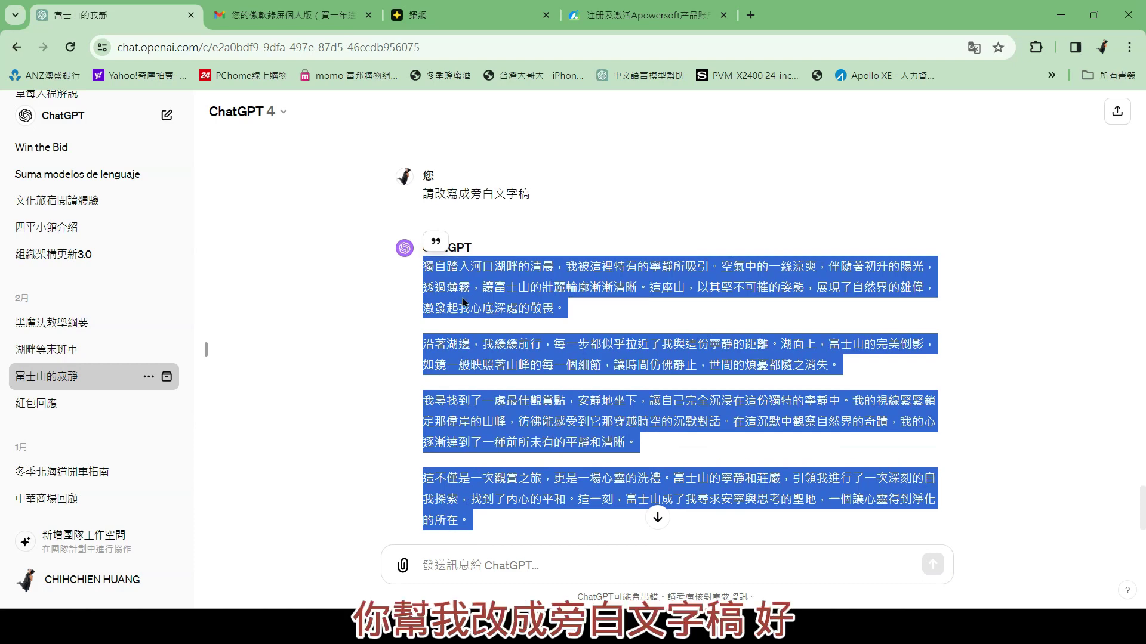
scroll(703, 341, down, 3)
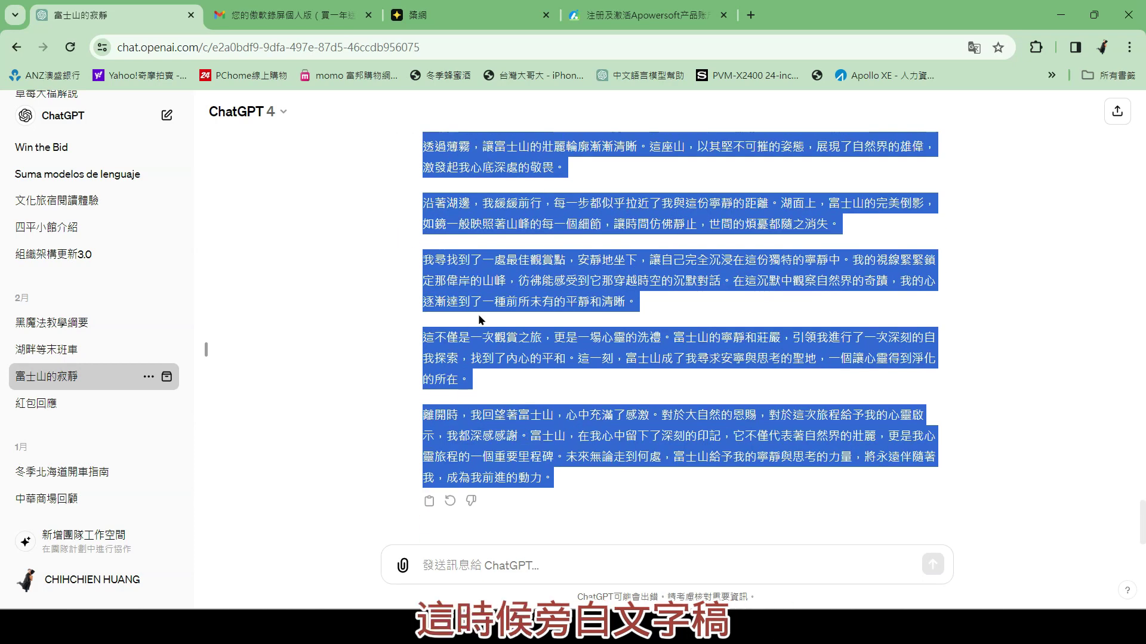
right_click(548, 290)
click(607, 308)
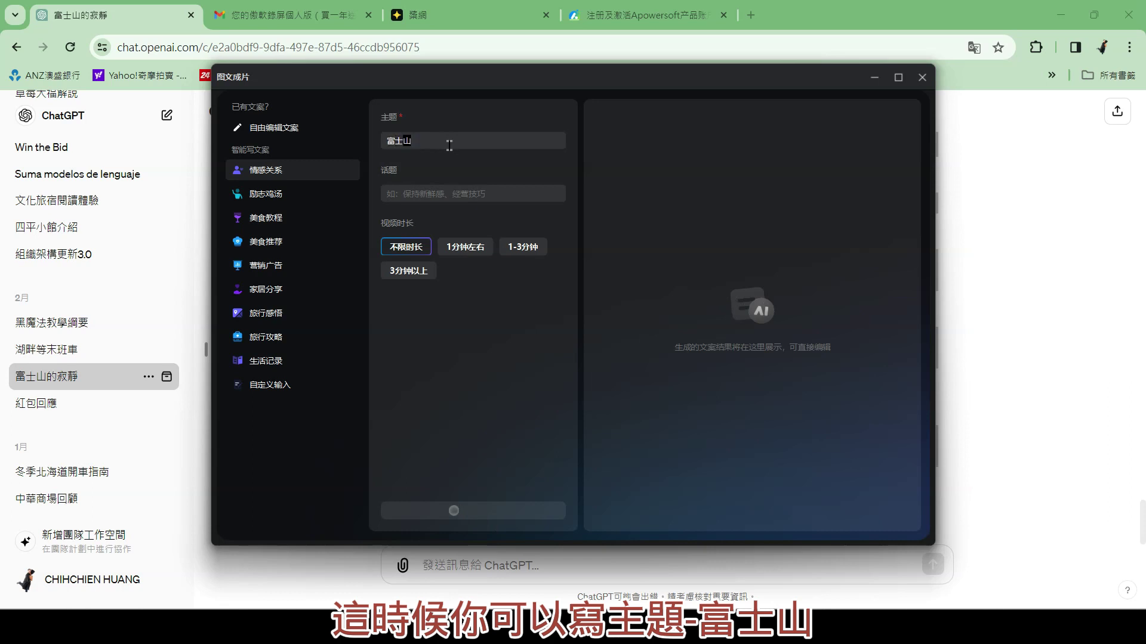
- Generate a script in 图文成片 under 情感关系 with the theme 富士山
key(Return)
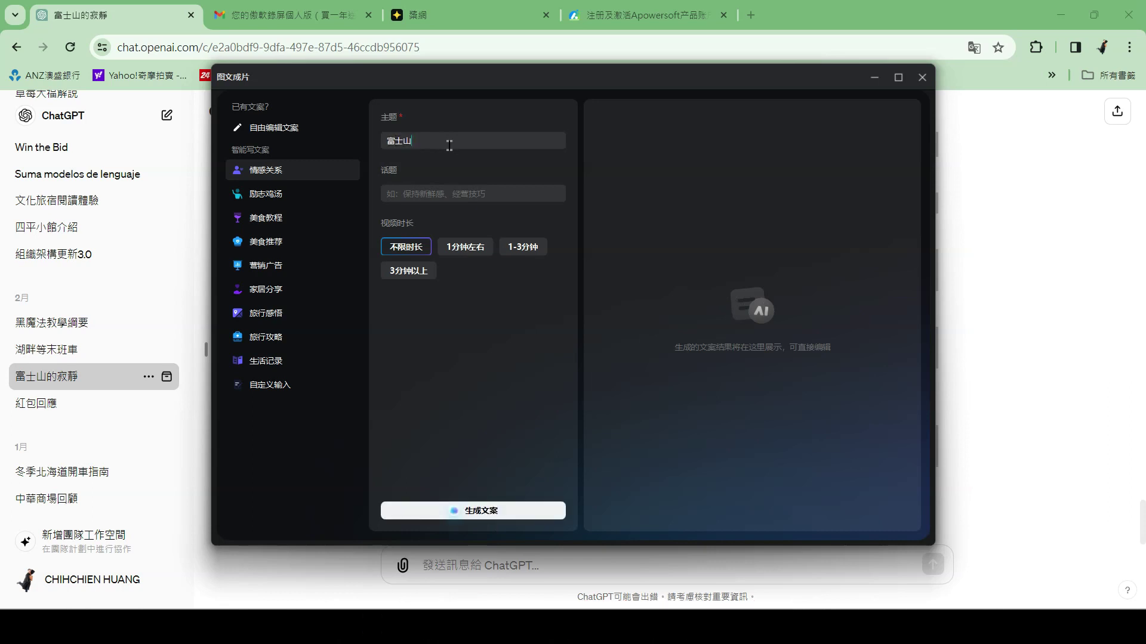
click(500, 519)
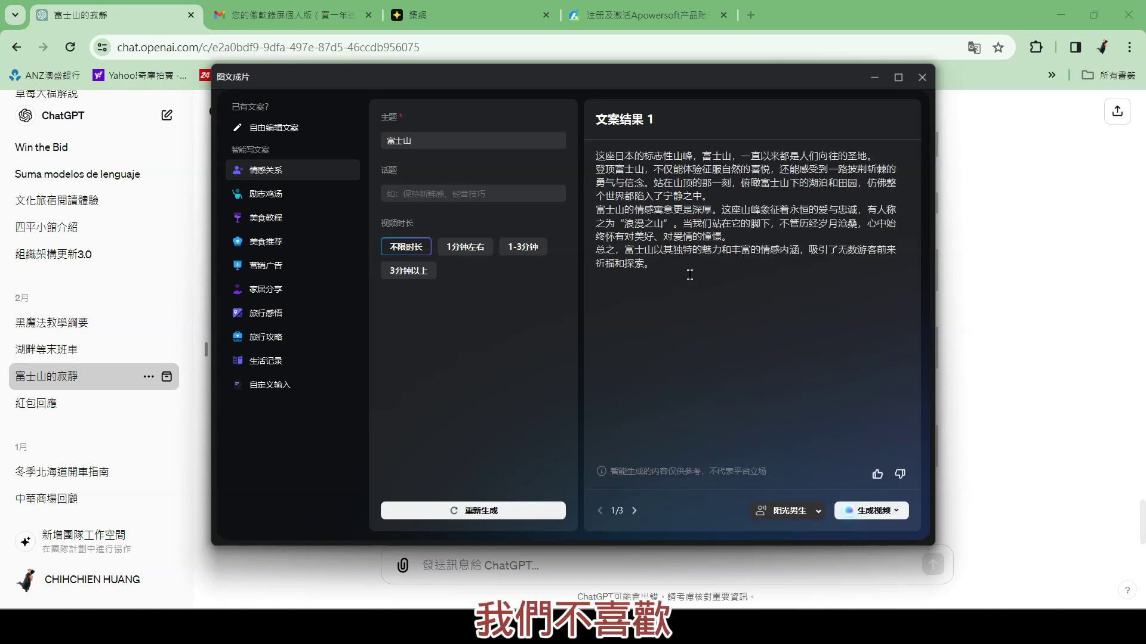
- Replace the whole generated script with the copied narration text
drag(689, 274, 577, 146)
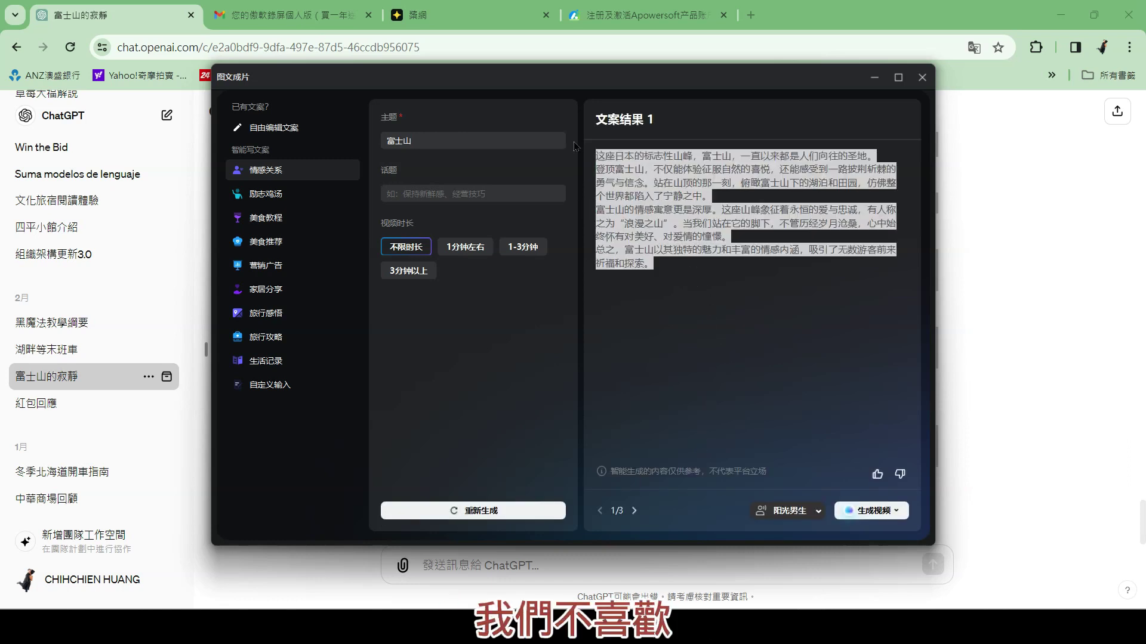
right_click(669, 170)
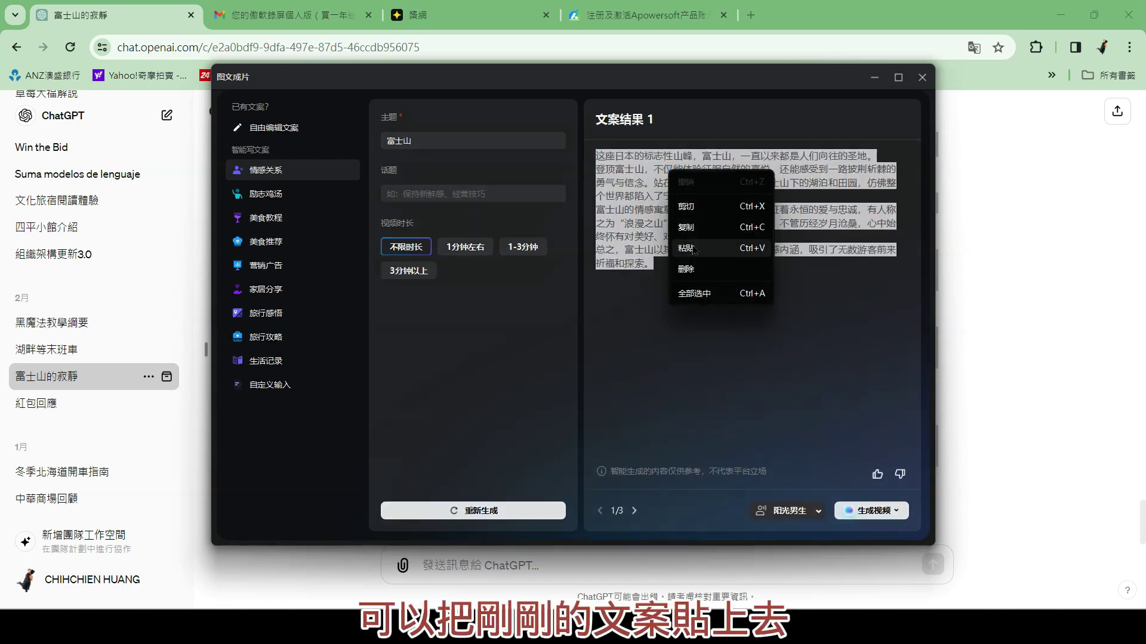
click(692, 254)
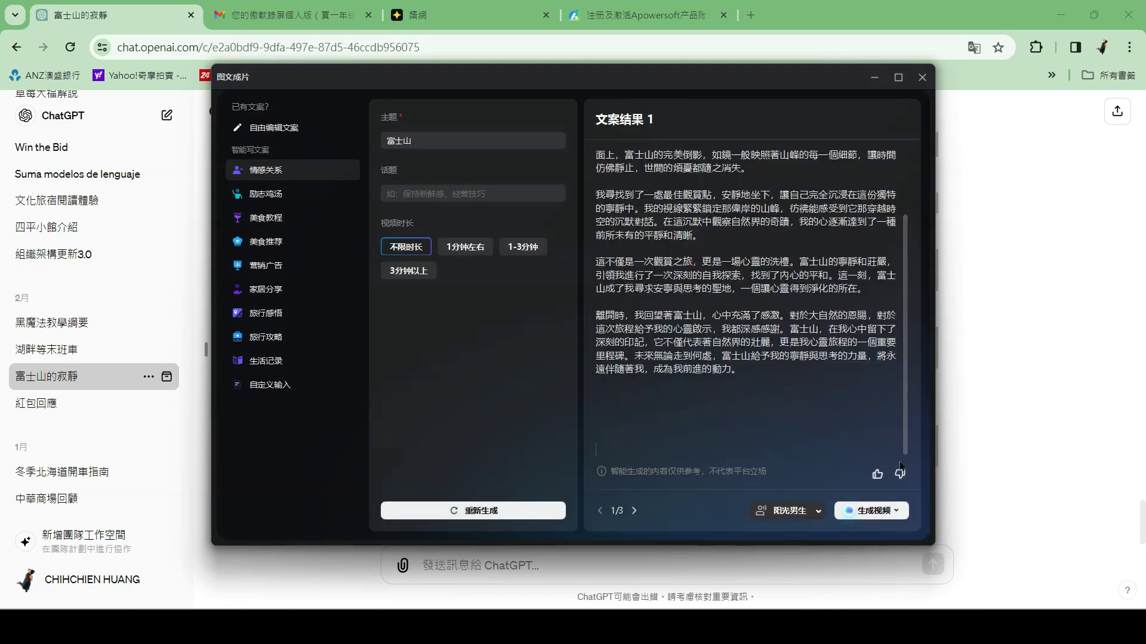
- Generate a video from the script using 智能匹配素材 and play the resulting draft
click(875, 518)
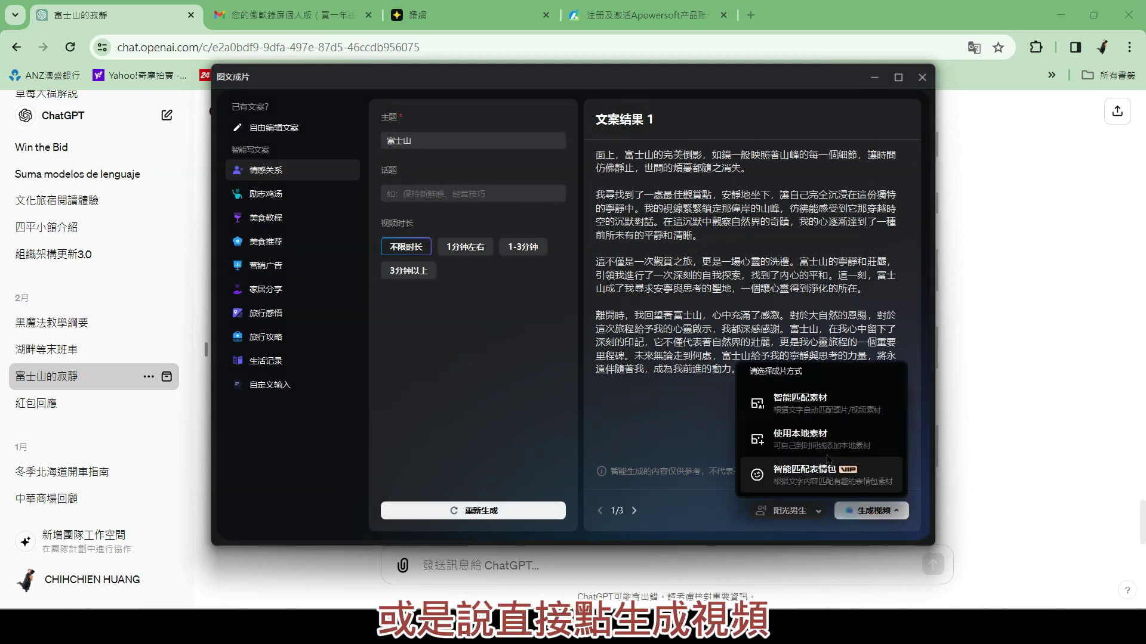
click(810, 411)
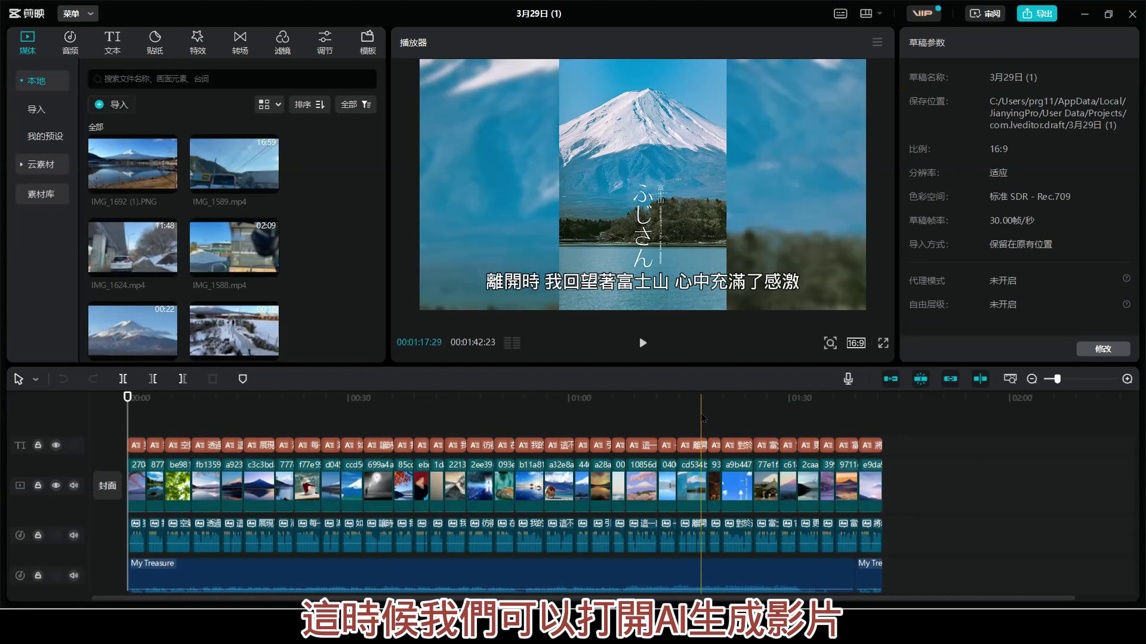
click(642, 343)
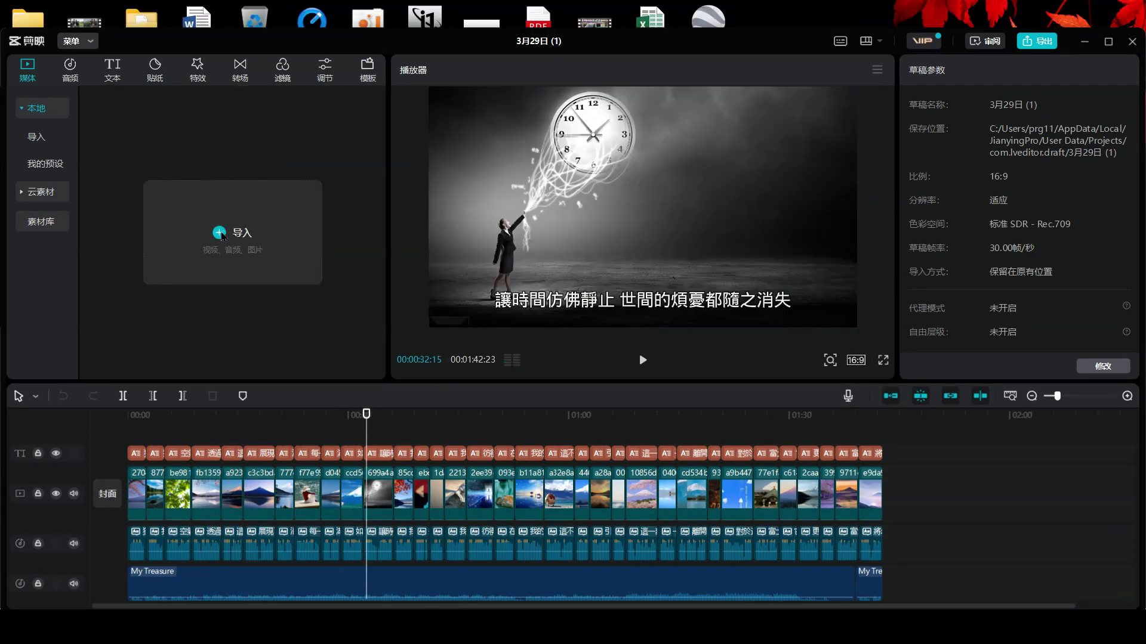
- Import all media files from the 富士山 folder in 下載 into the project
click(221, 235)
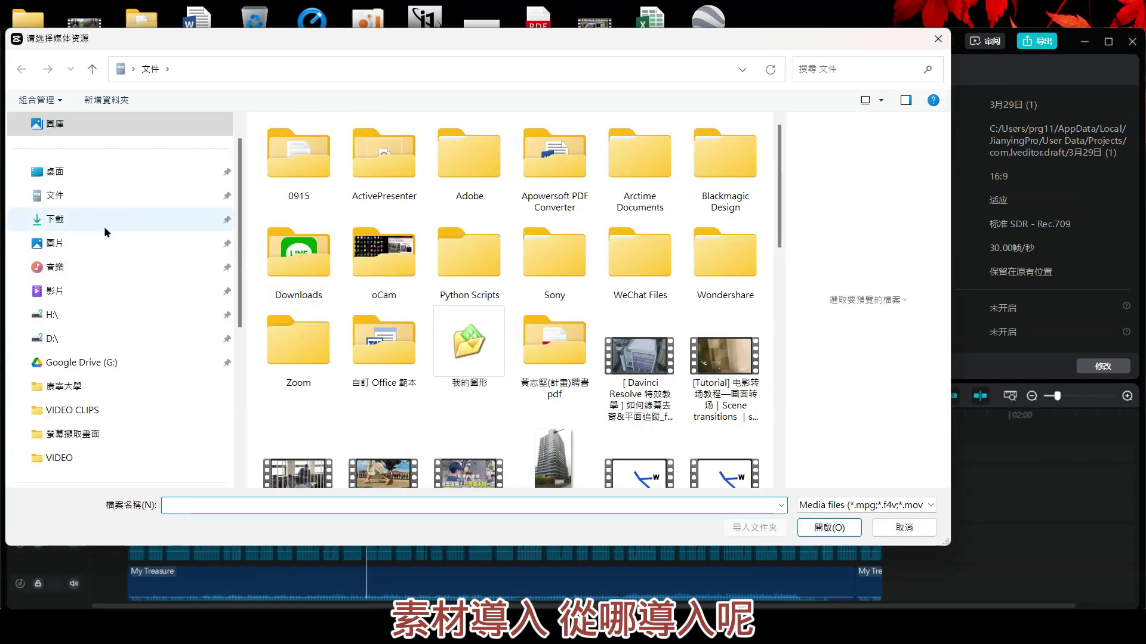
click(64, 224)
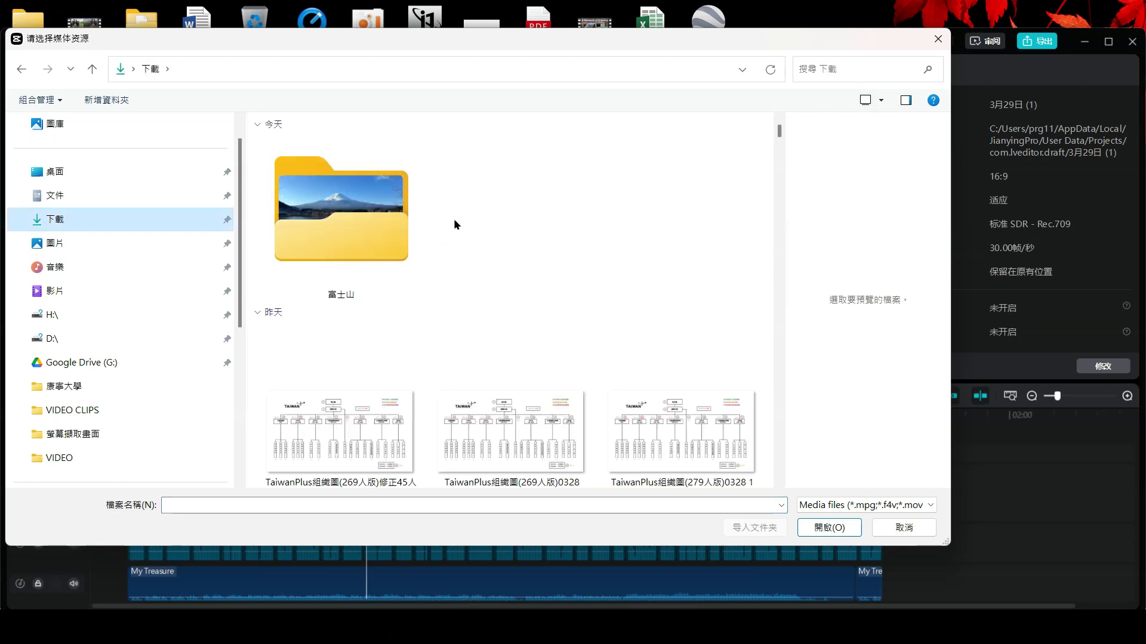
double_click(350, 231)
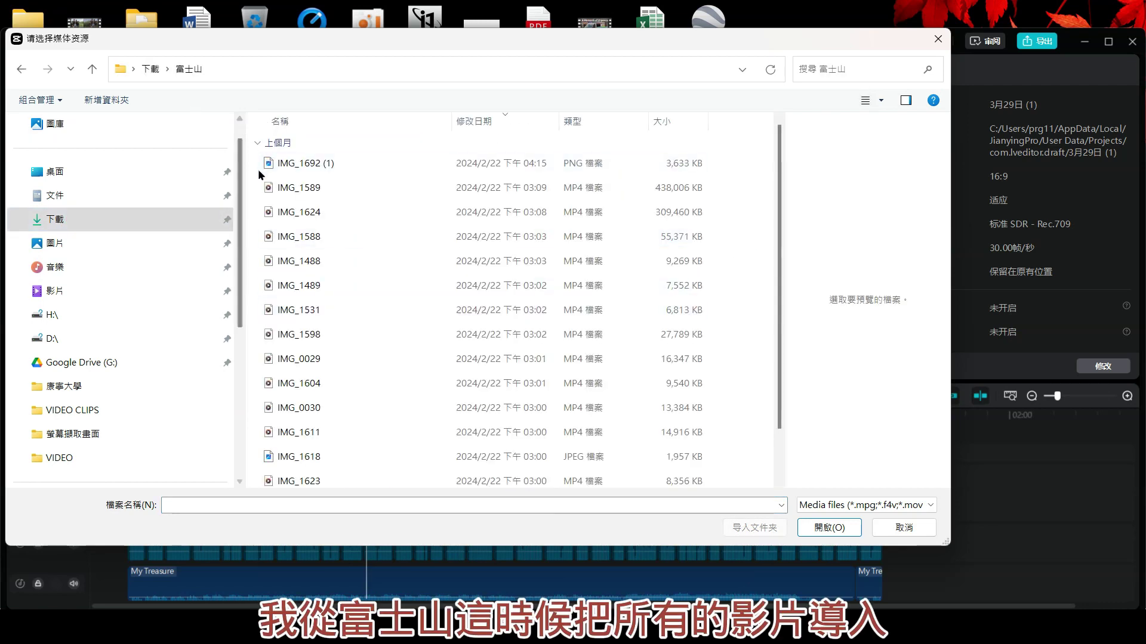
key(ctrl+a)
click(826, 525)
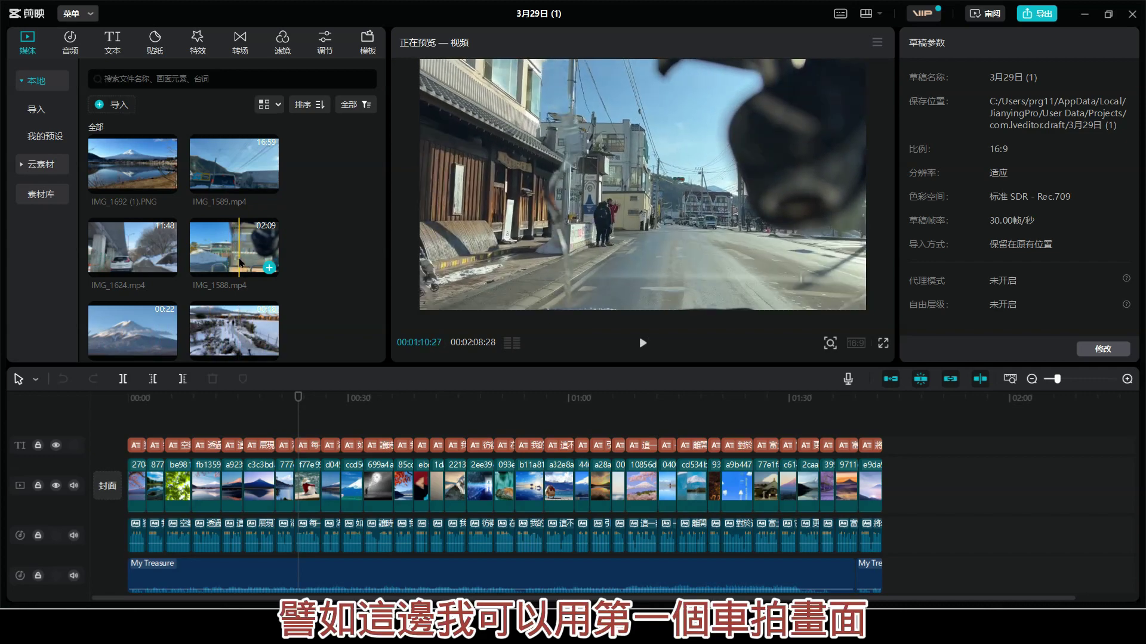
- Place IMG_1588.mp4 on a new track above the main video at 00:00 and play it from the start
click(241, 261)
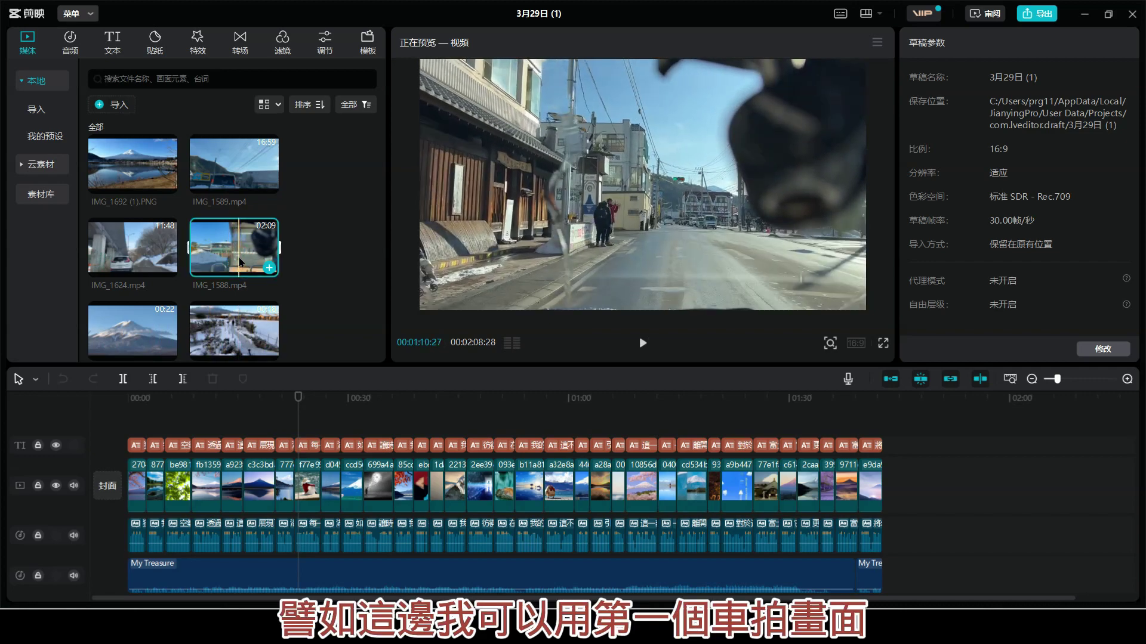
drag(241, 262, 232, 408)
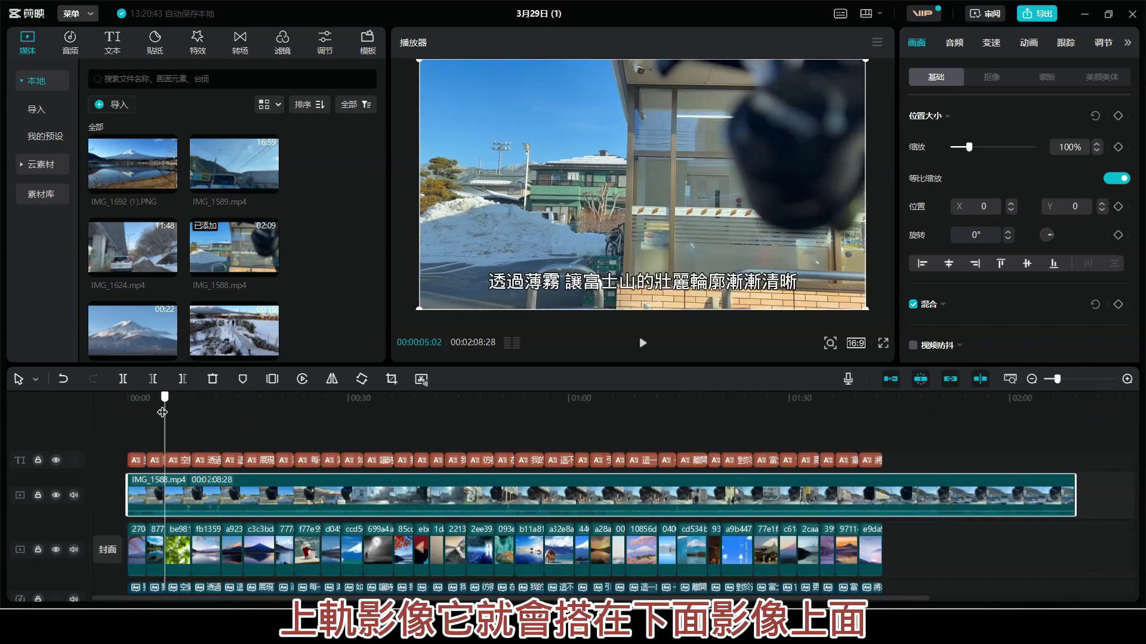
click(123, 418)
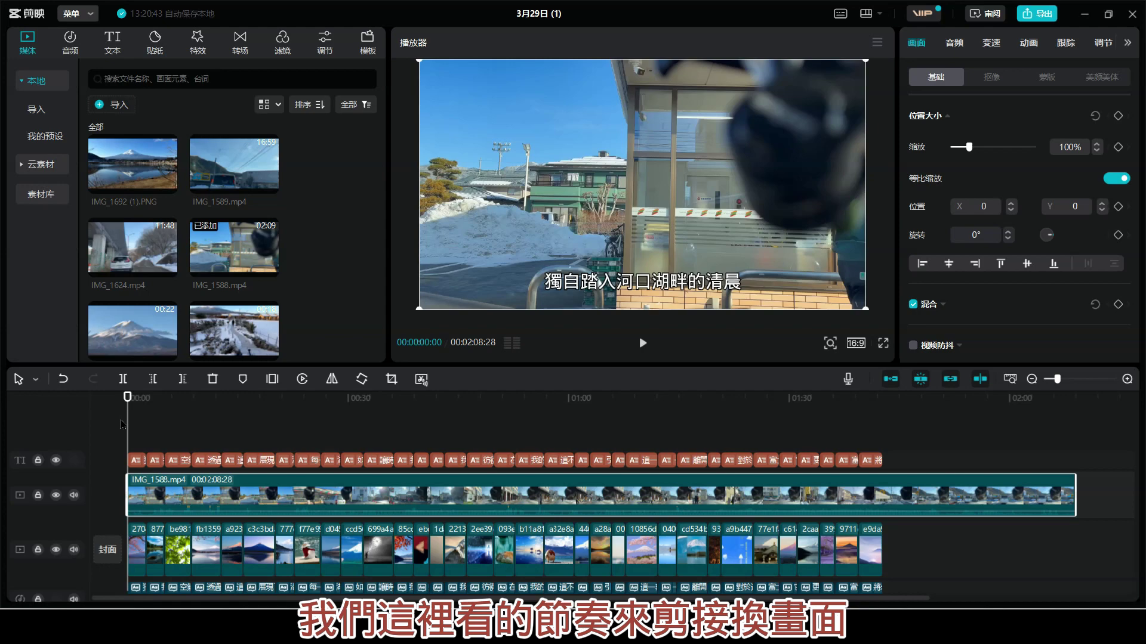
key(space)
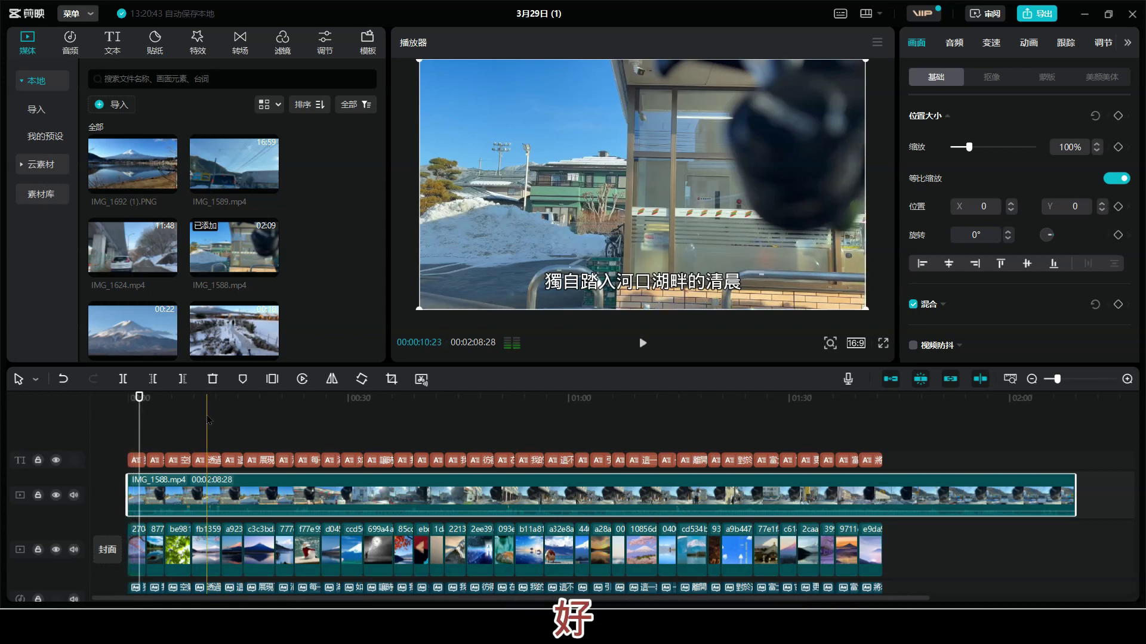
- Split IMG_1588.mp4 at 00:00:42:15, delete the part before the cut, and move the remainder to the timeline start
drag(203, 421, 440, 458)
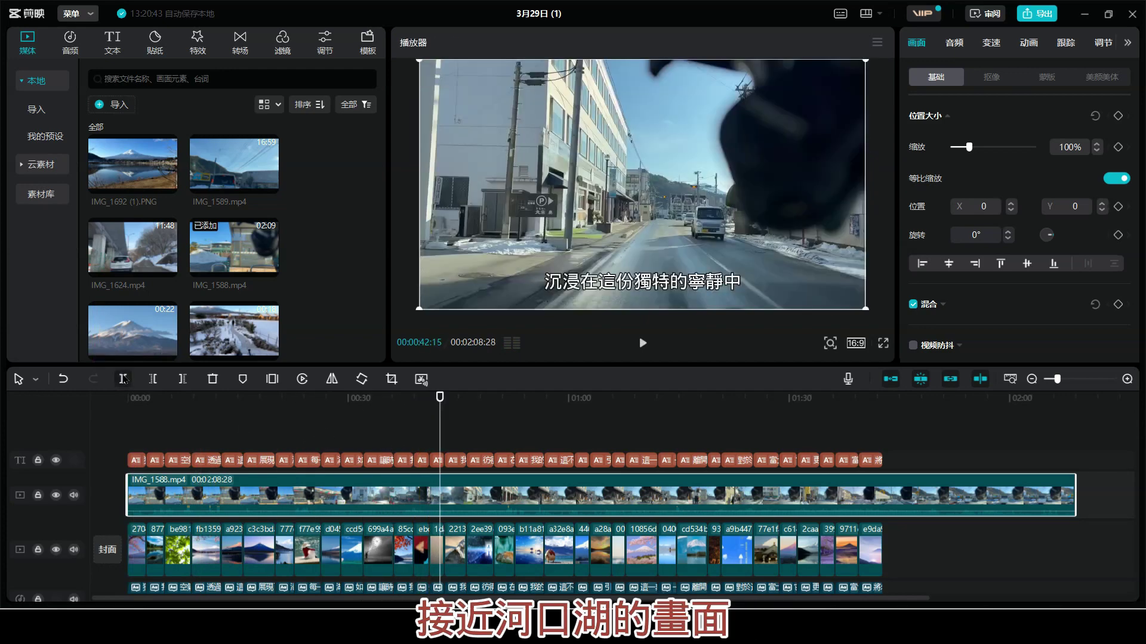
click(122, 379)
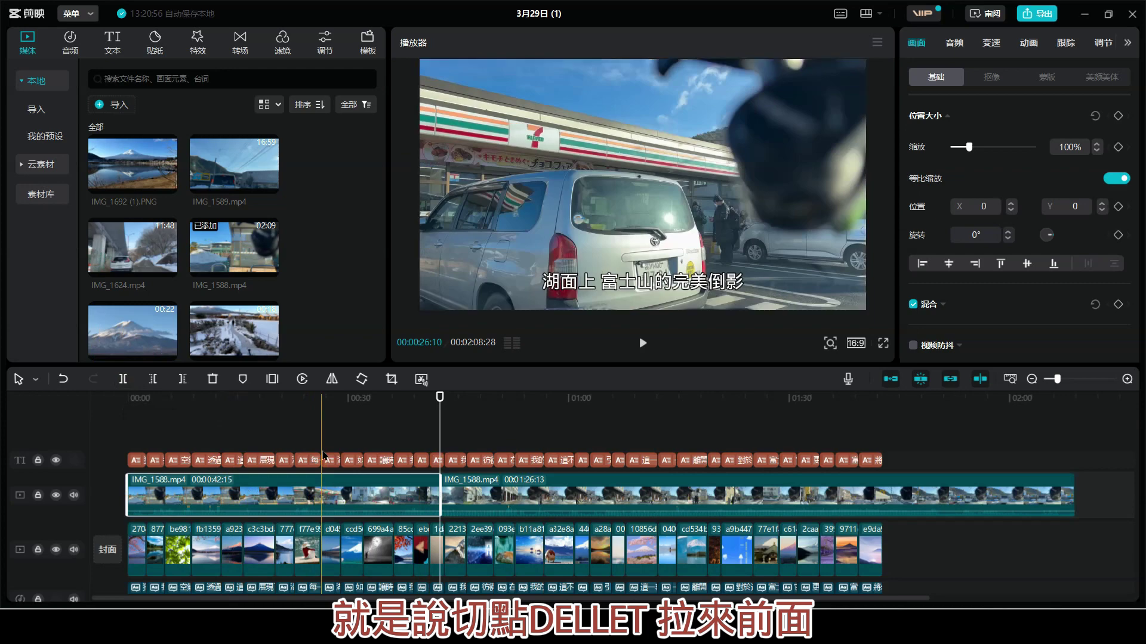
key(Delete)
drag(547, 500, 232, 507)
- Play from the start and split IMG_1588.mp4 where the subtitle 空氣中的一絲涼爽 伴隨著初升的陽光 ends
click(129, 417)
key(space)
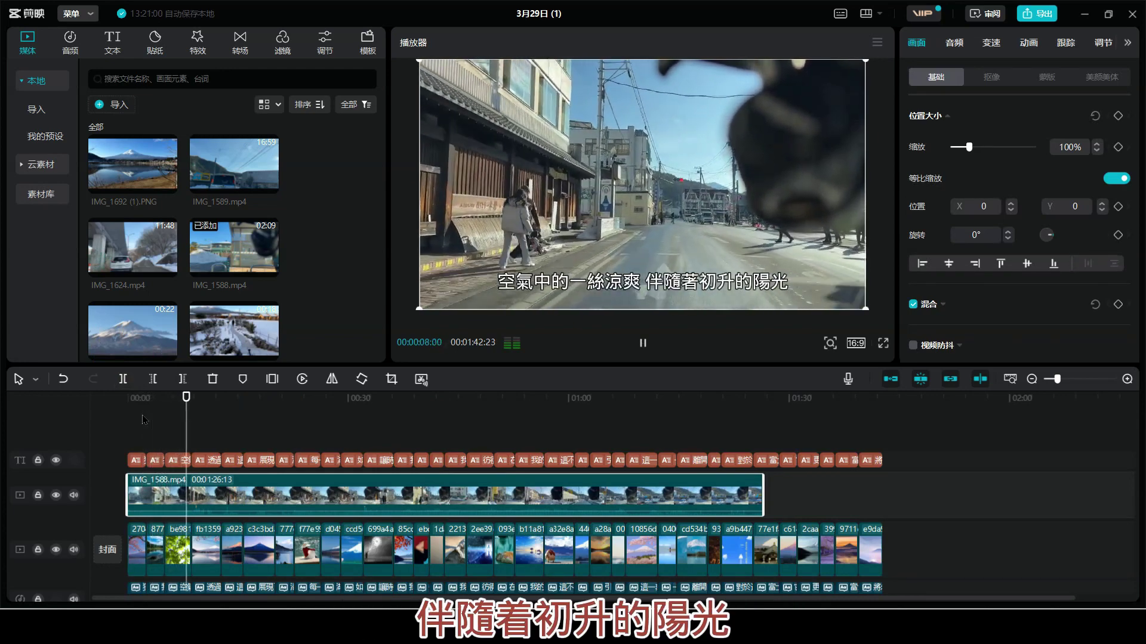
key(space)
click(123, 379)
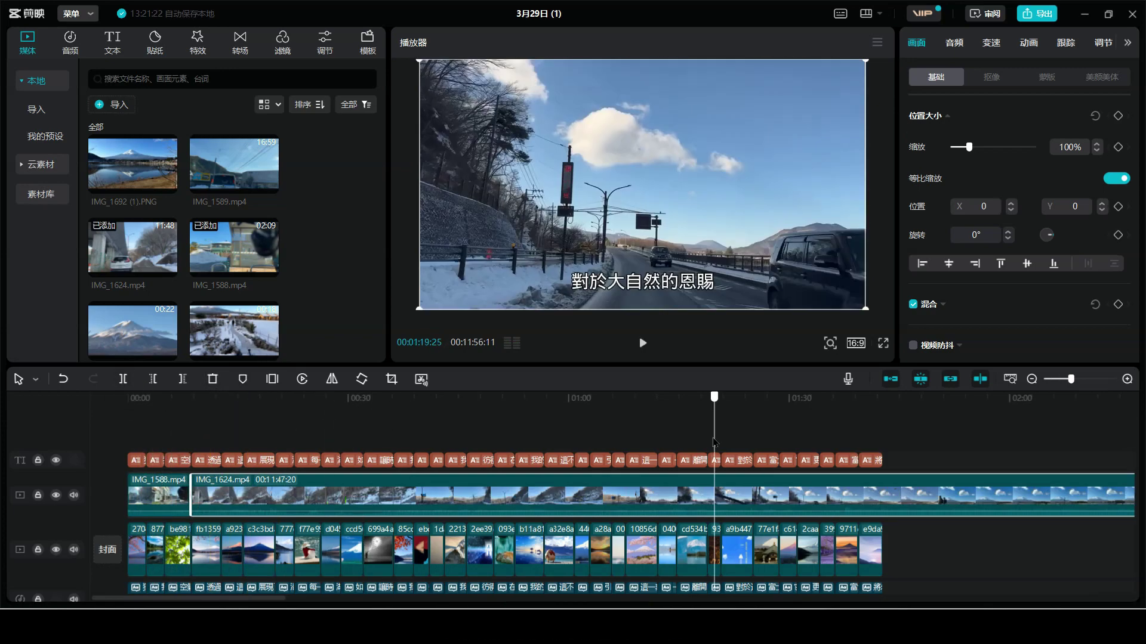
- Split IMG_1624.mp4 at about 00:01:14:22, delete the part before the cut, and move the remainder directly after IMG_1588.mp4
click(678, 442)
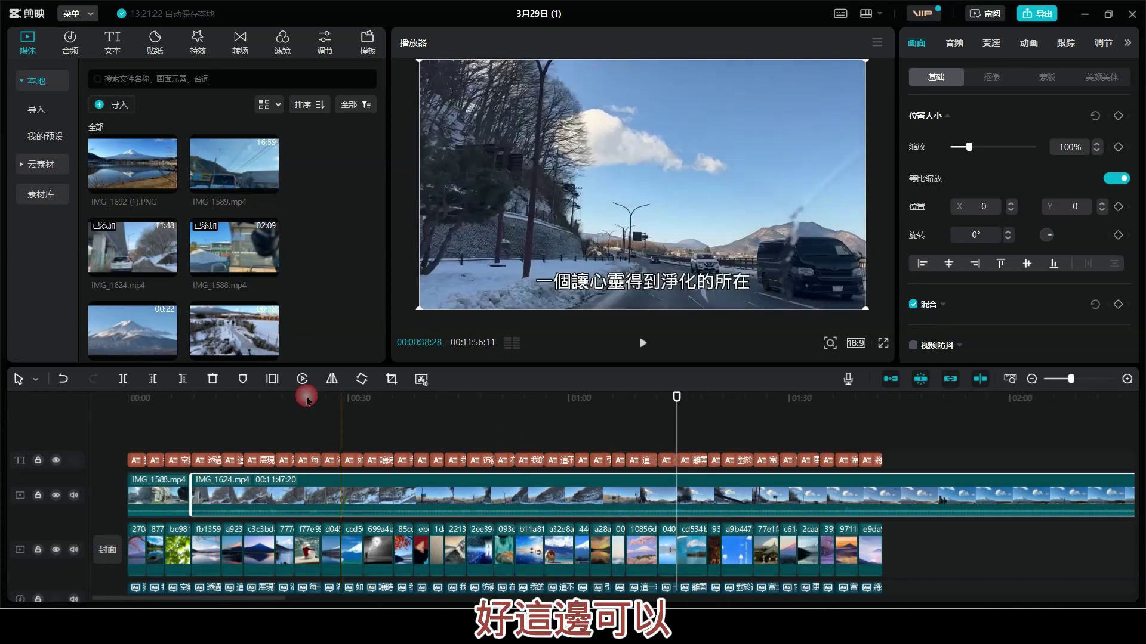
click(123, 379)
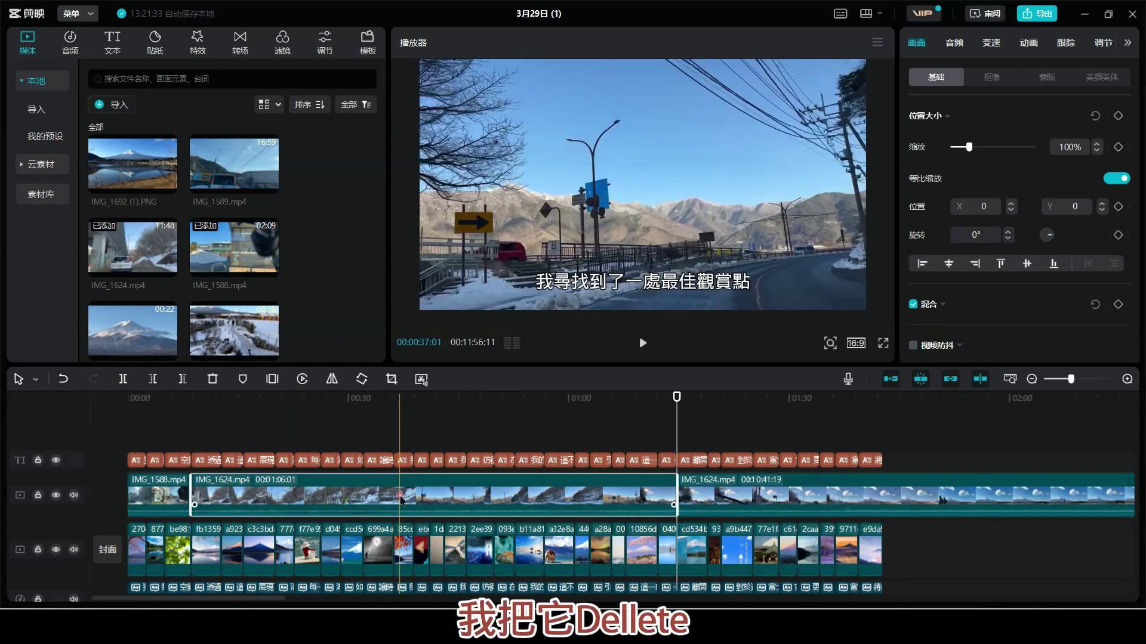
key(Delete)
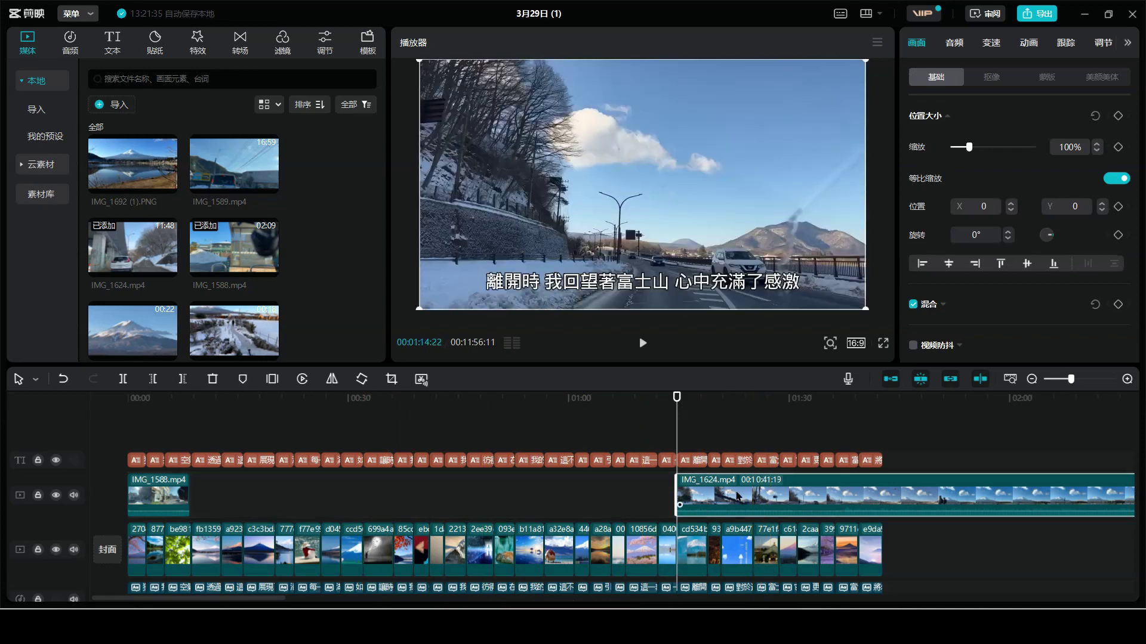
drag(772, 496, 287, 497)
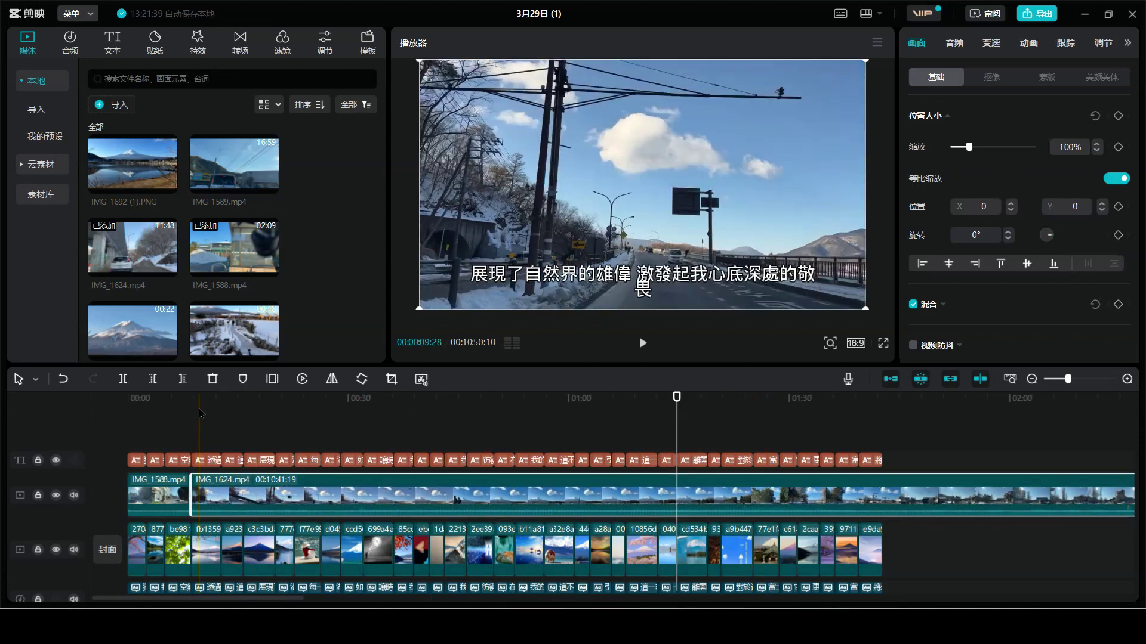
- Play the transition from IMG_1588.mp4 to IMG_1624.mp4 against the narration
click(187, 401)
key(space)
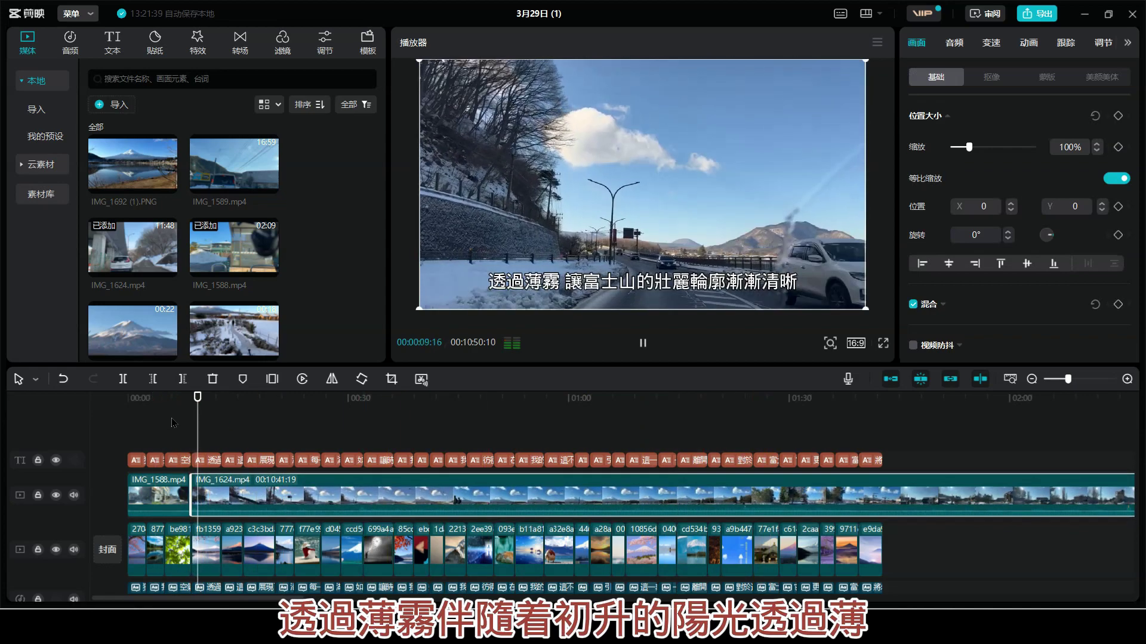
click(173, 422)
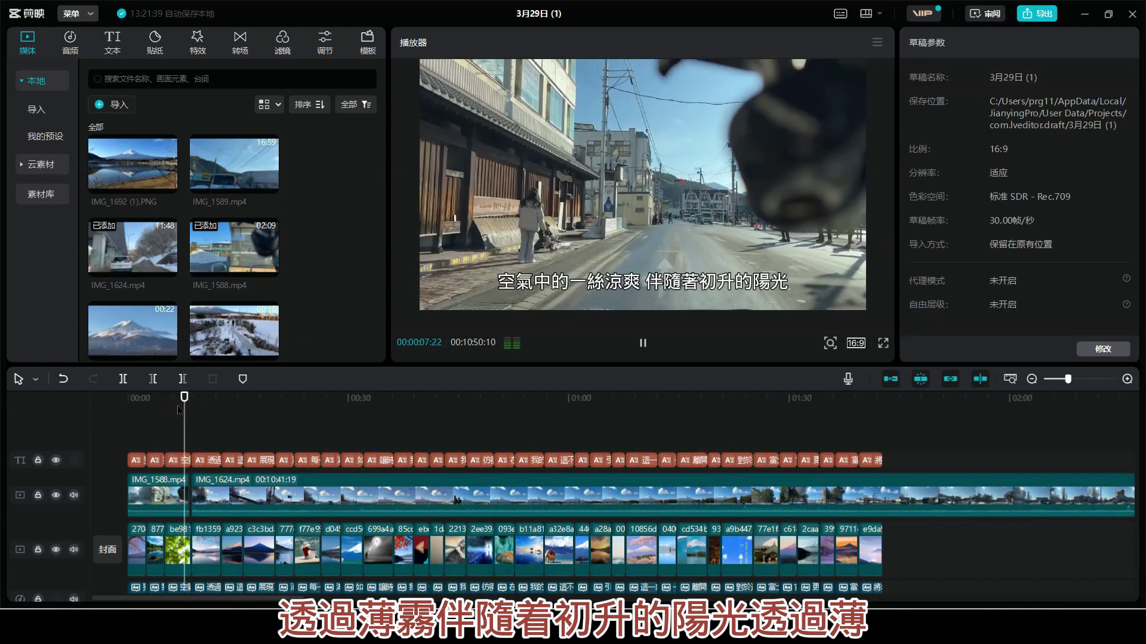
- Close the gap between IMG_1588.mp4 and IMG_1624.mp4, and split IMG_1624.mp4 at 00:00:12:17 after the narration 讓富士山的壯麗輪廓漸漸清晰
key(space)
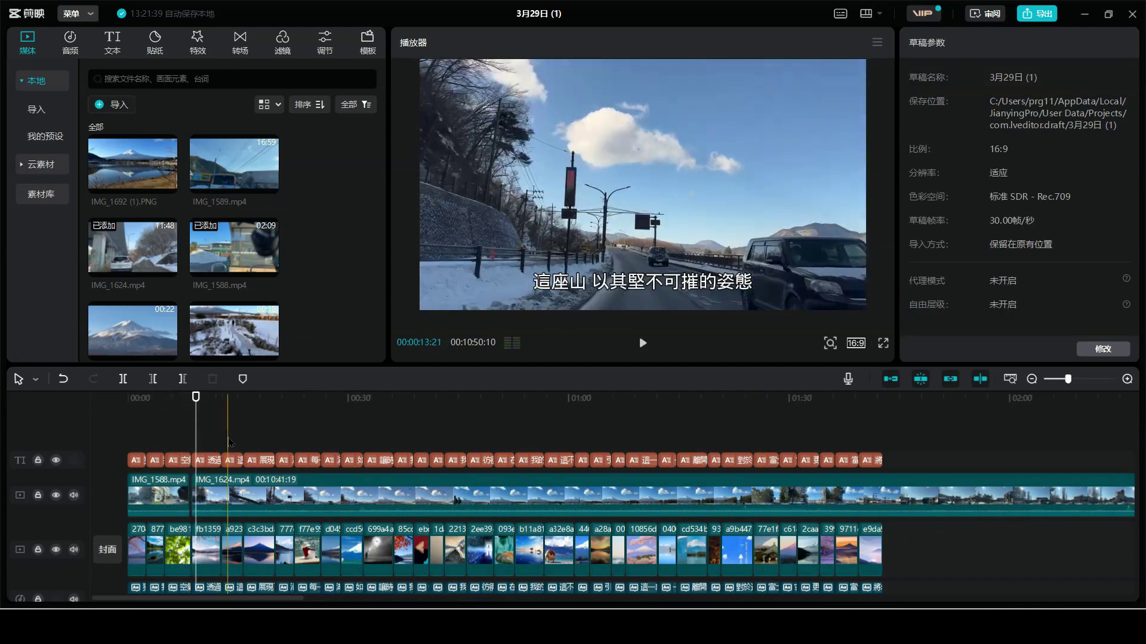
click(214, 491)
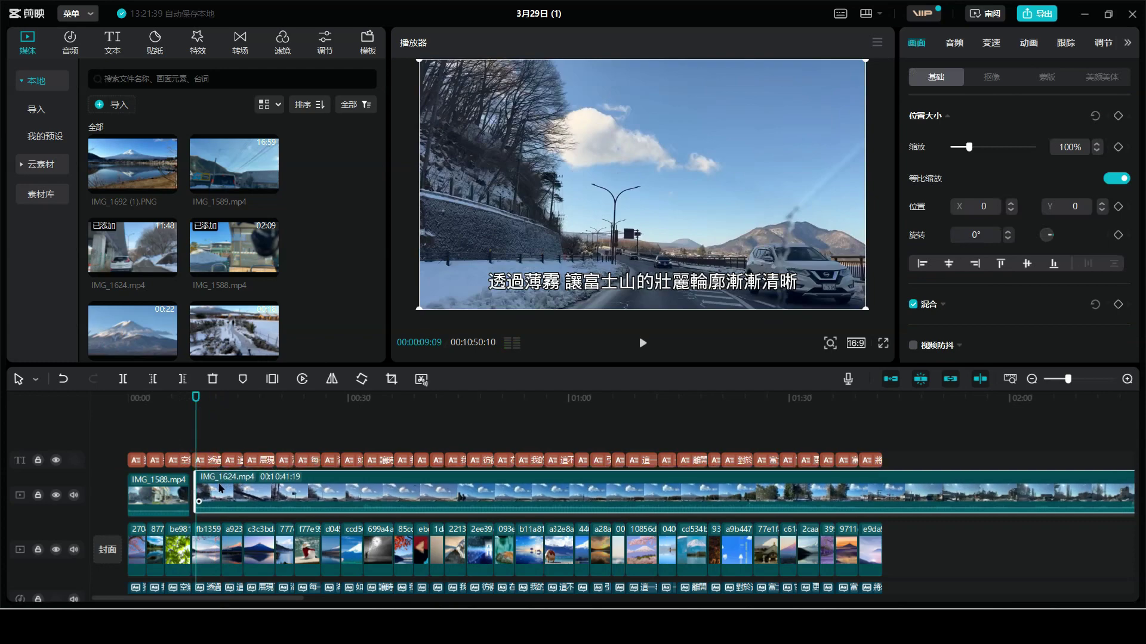
click(180, 399)
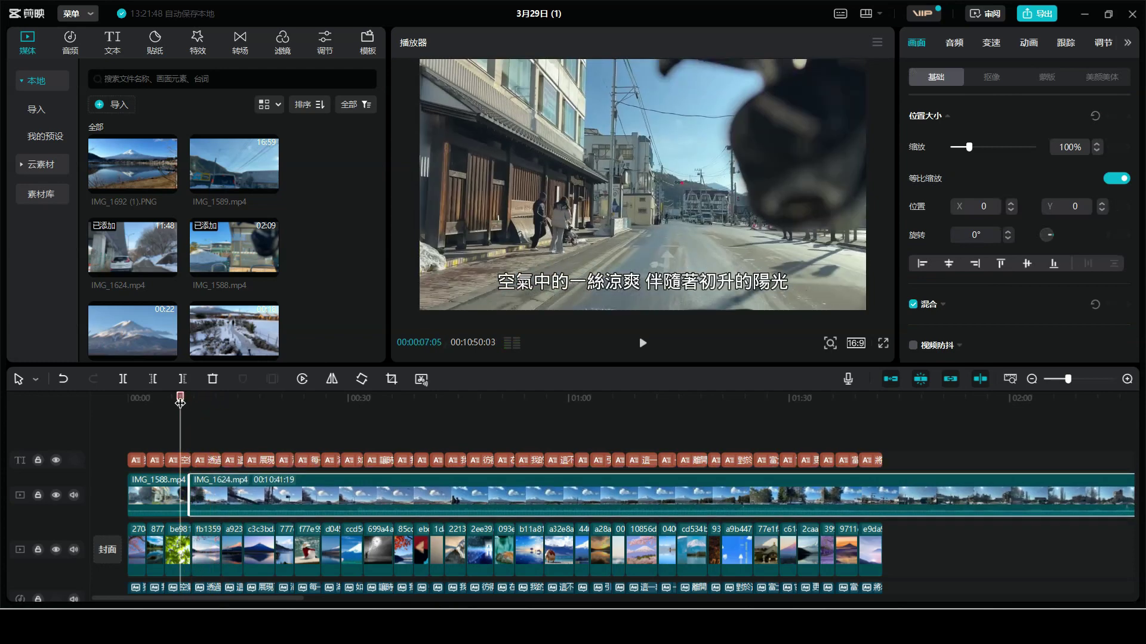
key(space)
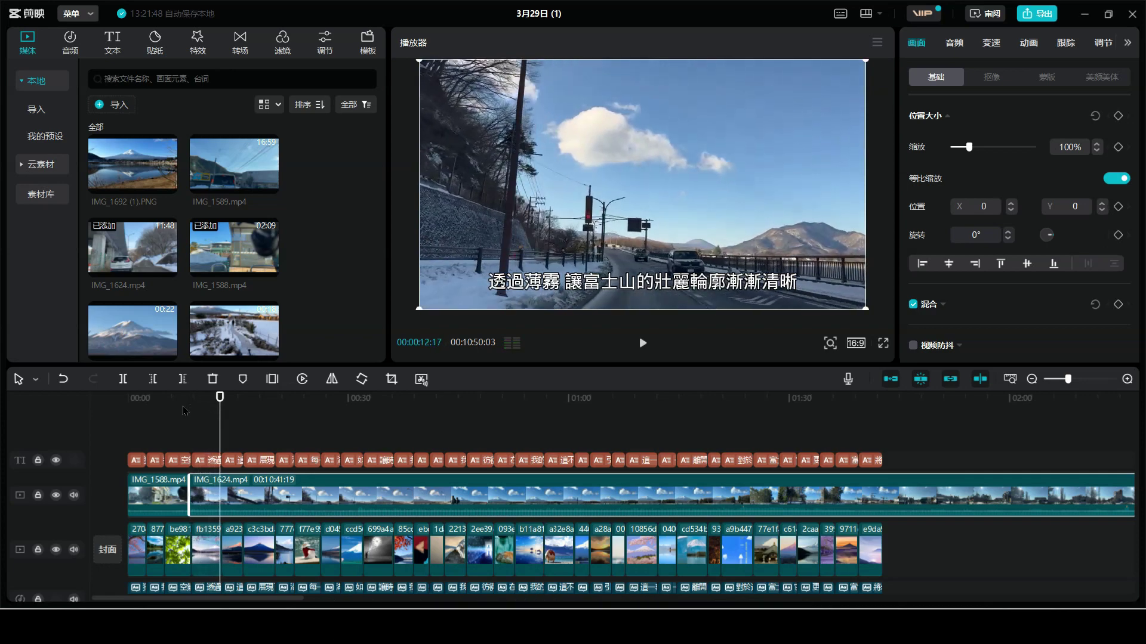
click(123, 378)
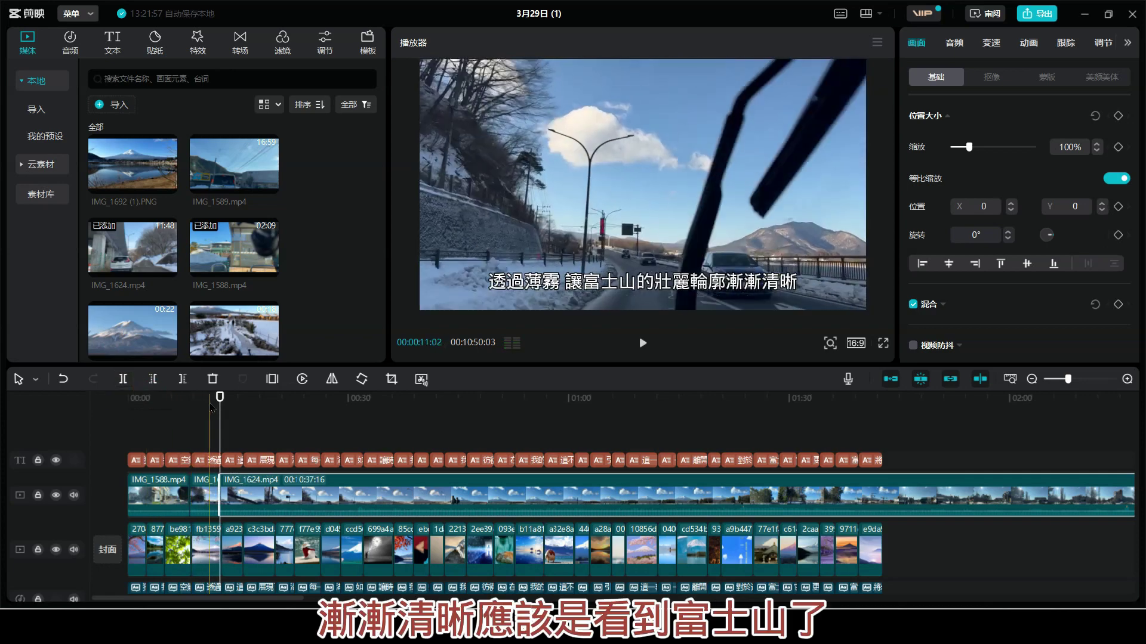
- Split IMG_1624.mp4 at about 00:00:29 where Mount Fuji is in view, delete the middle part, and move the remainder back to the previous cut
drag(218, 410, 341, 448)
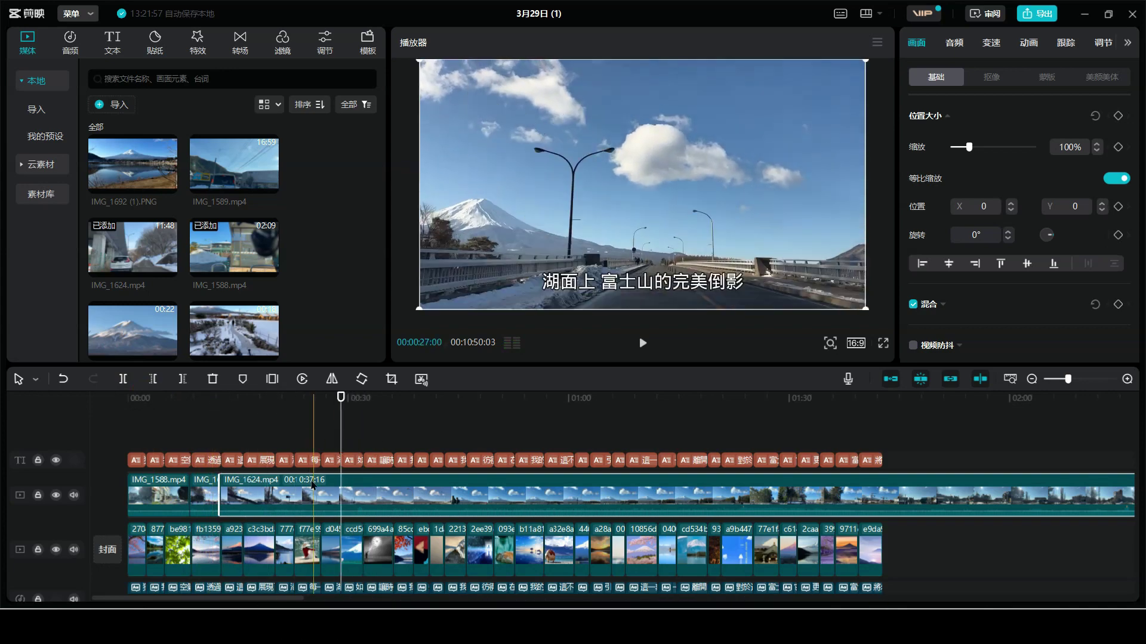
click(123, 379)
click(276, 497)
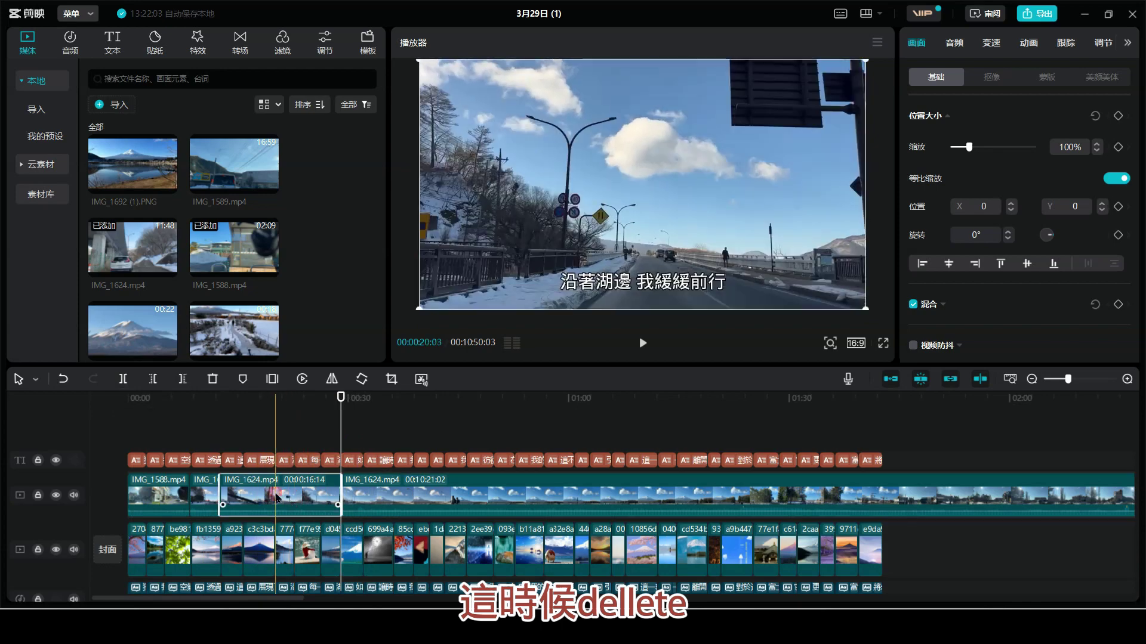
key(Delete)
drag(417, 498, 301, 504)
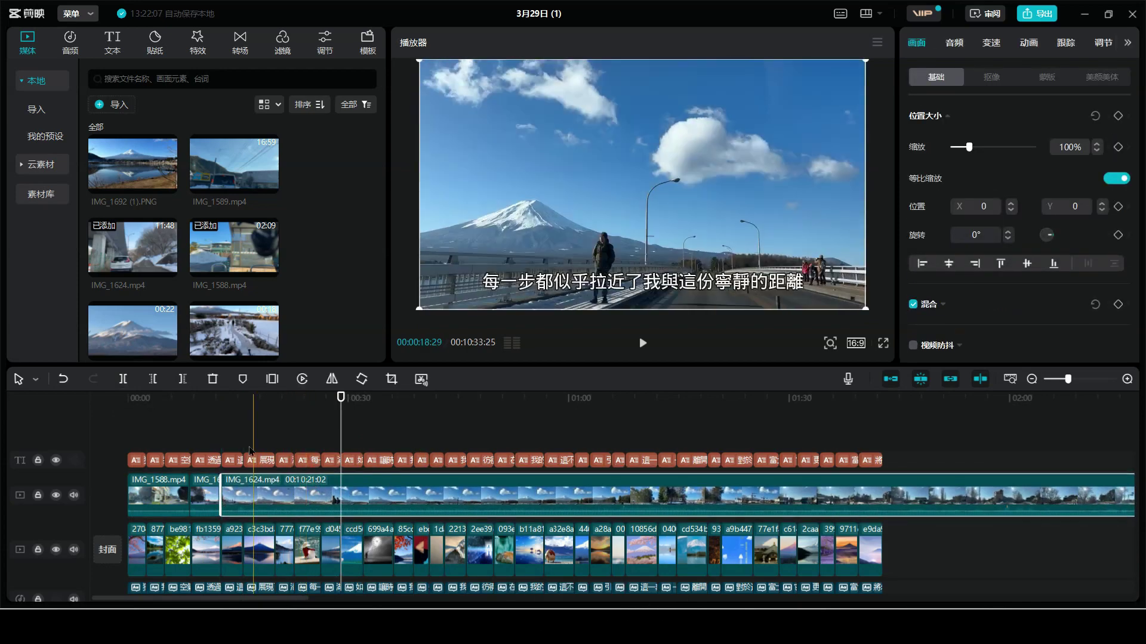
- Play across the cut at about 00:00:12:17 and close the few-frame gap before the remaining IMG_1624.mp4 clip
click(199, 398)
key(space)
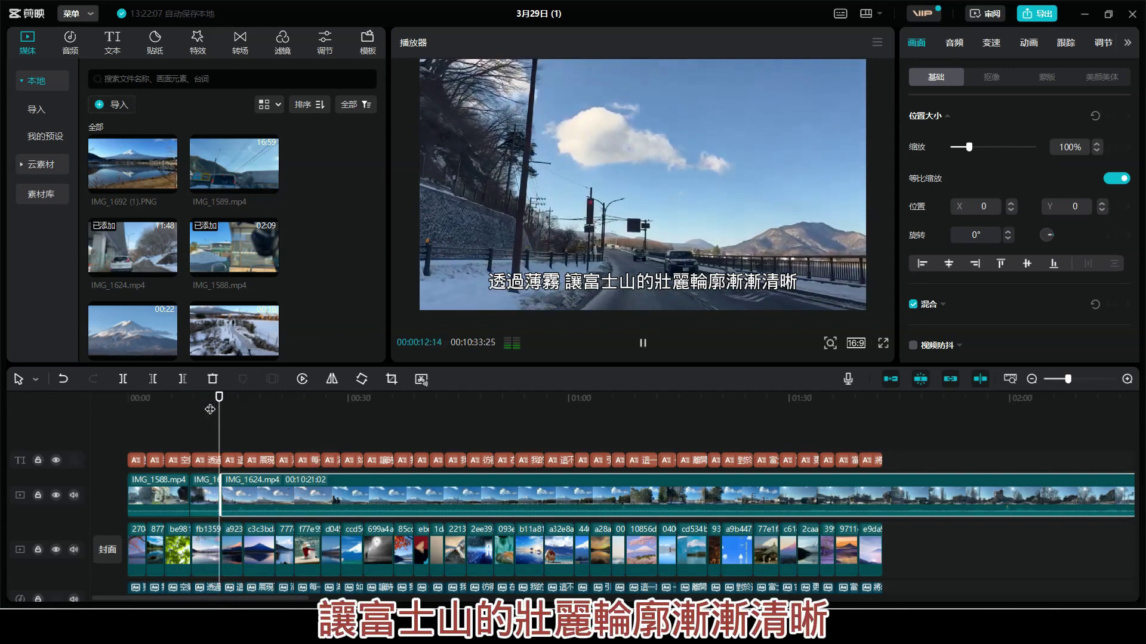
key(space)
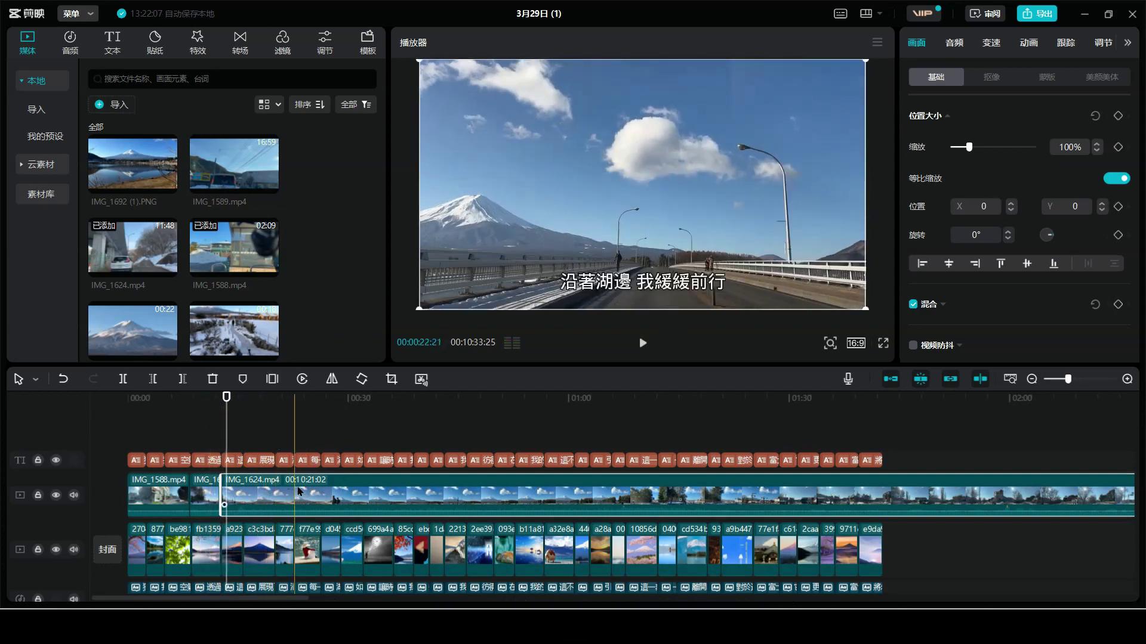
click(1127, 381)
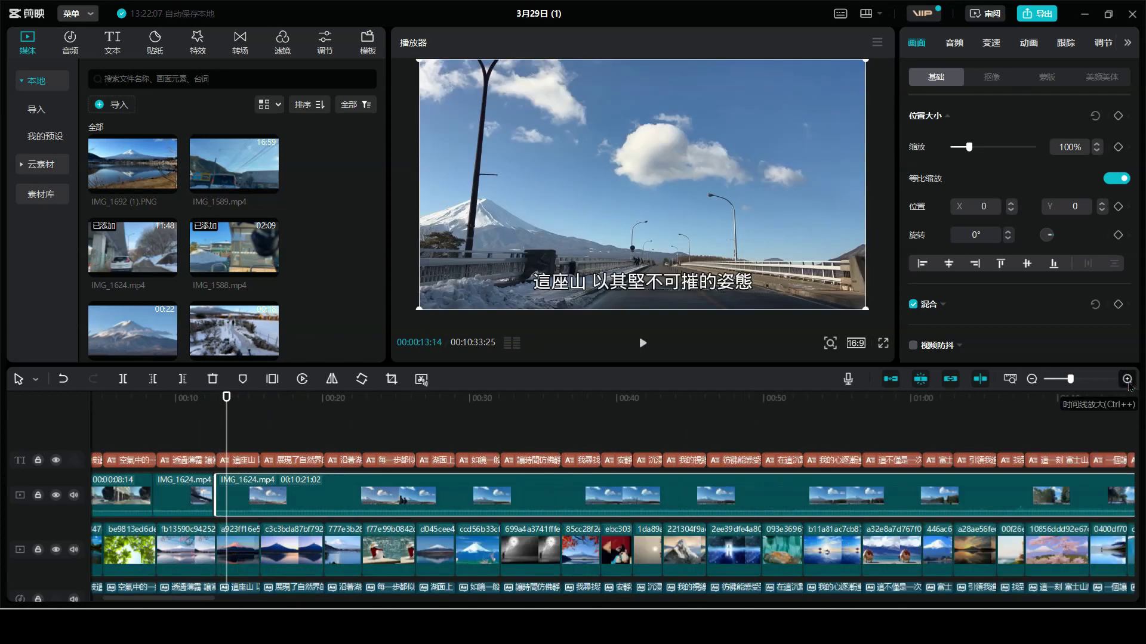
click(1127, 379)
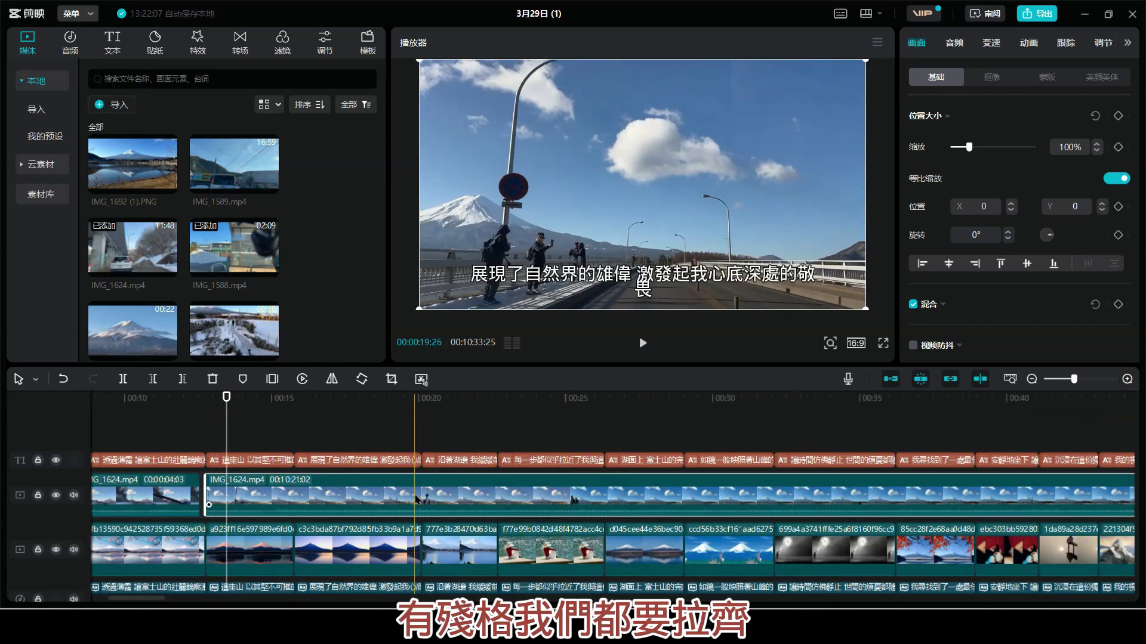
drag(416, 500, 410, 500)
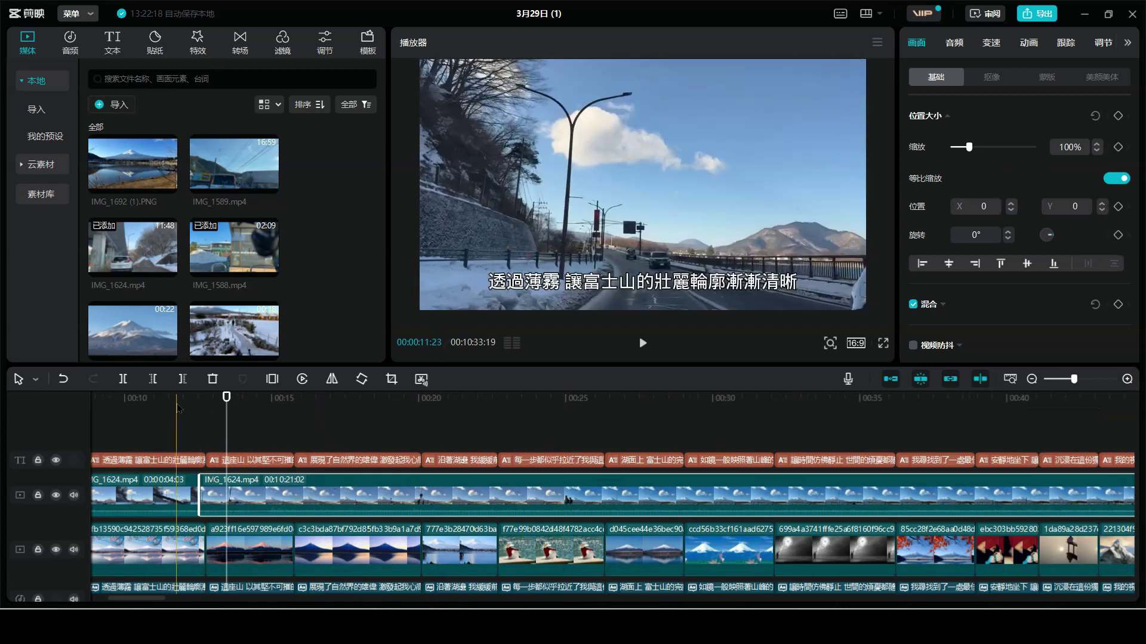
- Play the Mount Fuji segment and split IMG_1624.mp4 at 00:00:19:25, near the end of the subtitle 激發起我心底深處的敬畏
click(177, 407)
key(space)
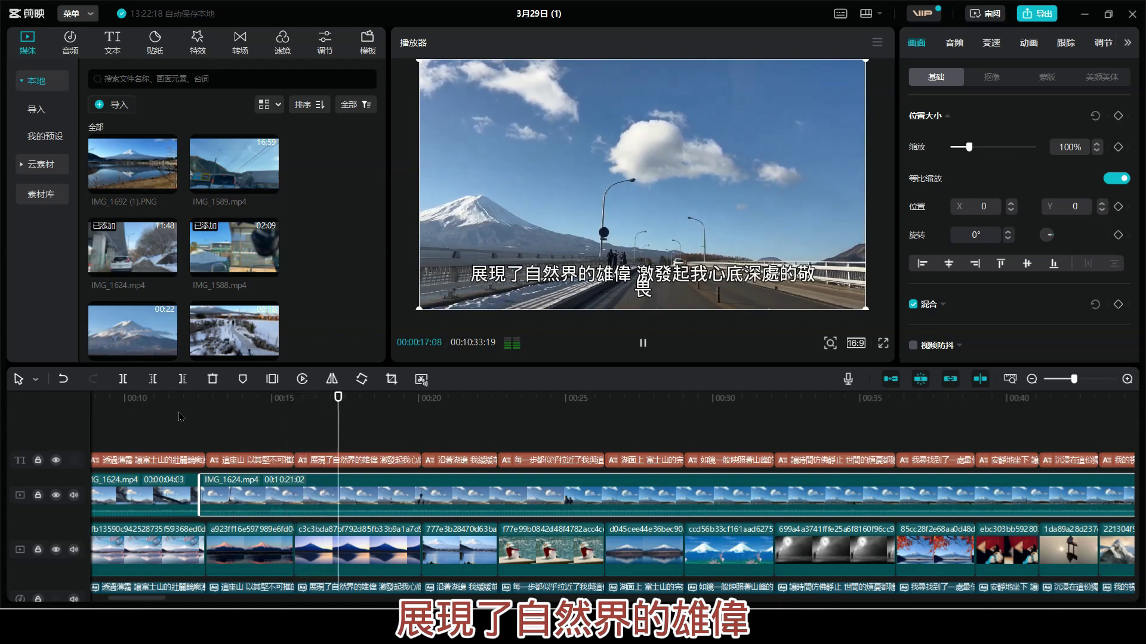
click(179, 416)
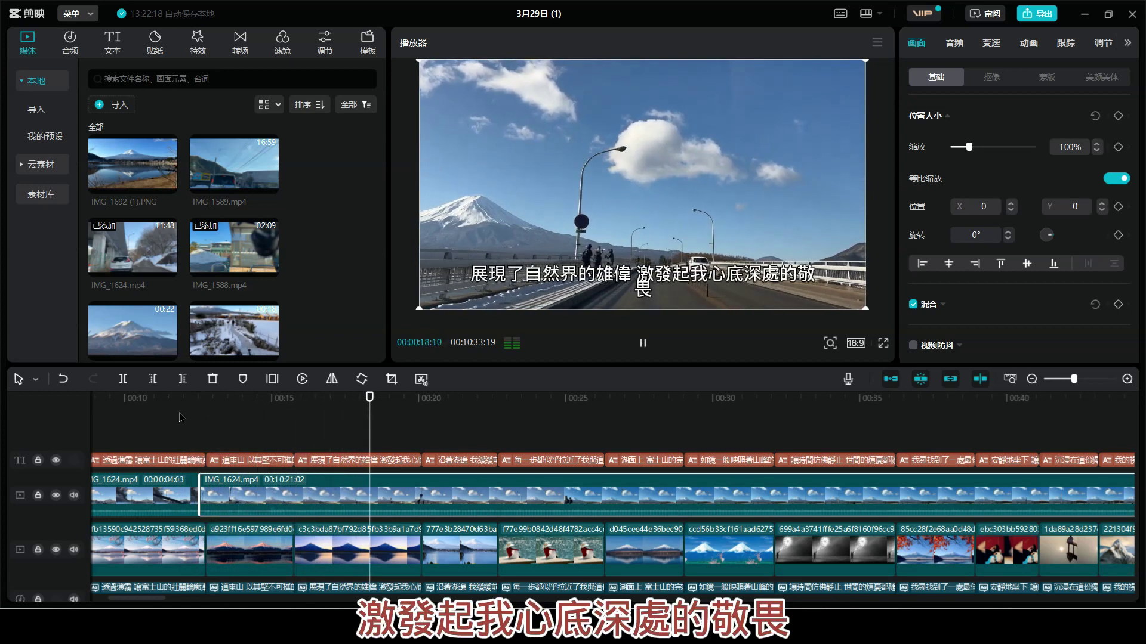
key(space)
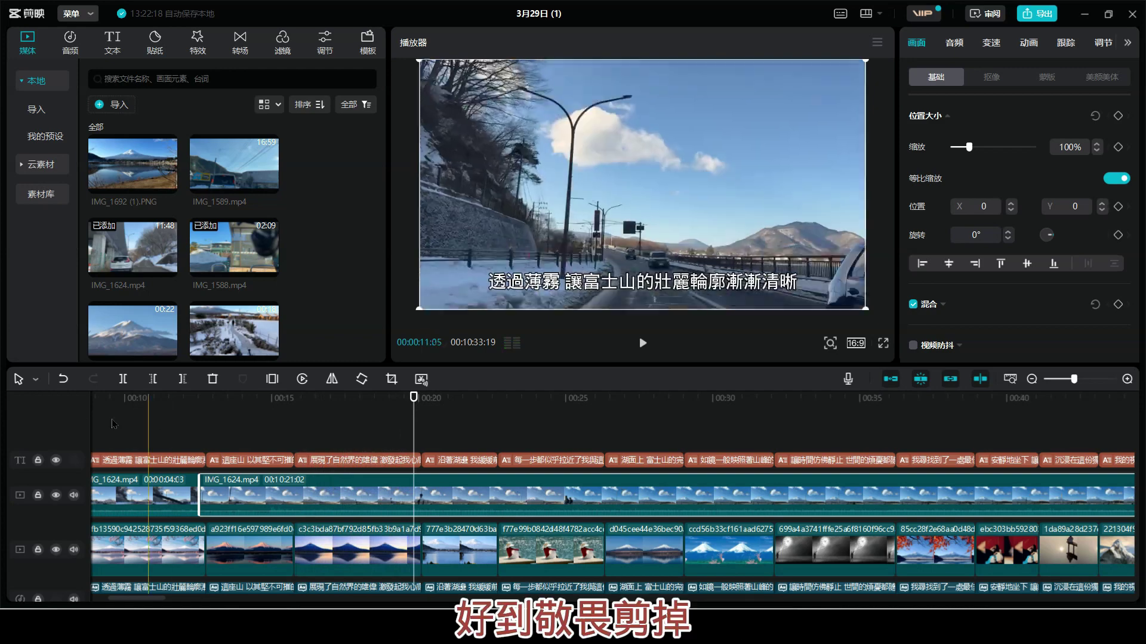
click(122, 380)
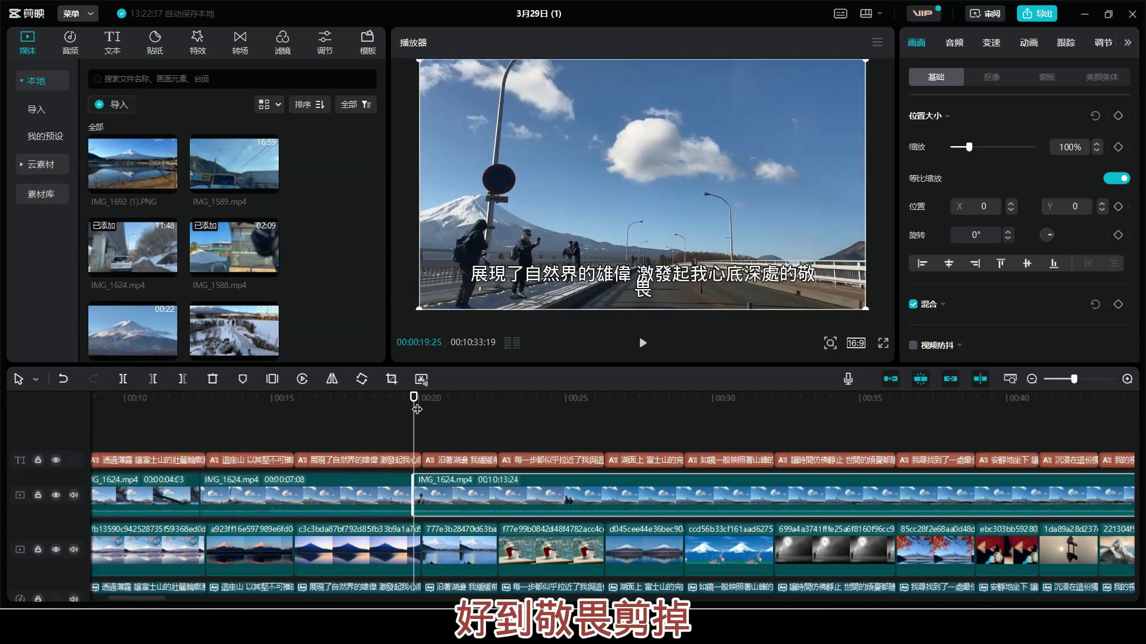
- Find the tree-shaded road in IMG_1624.mp4, split at 00:01:06:22, and delete the part between 00:00:19:25 and this cut
drag(416, 409, 894, 548)
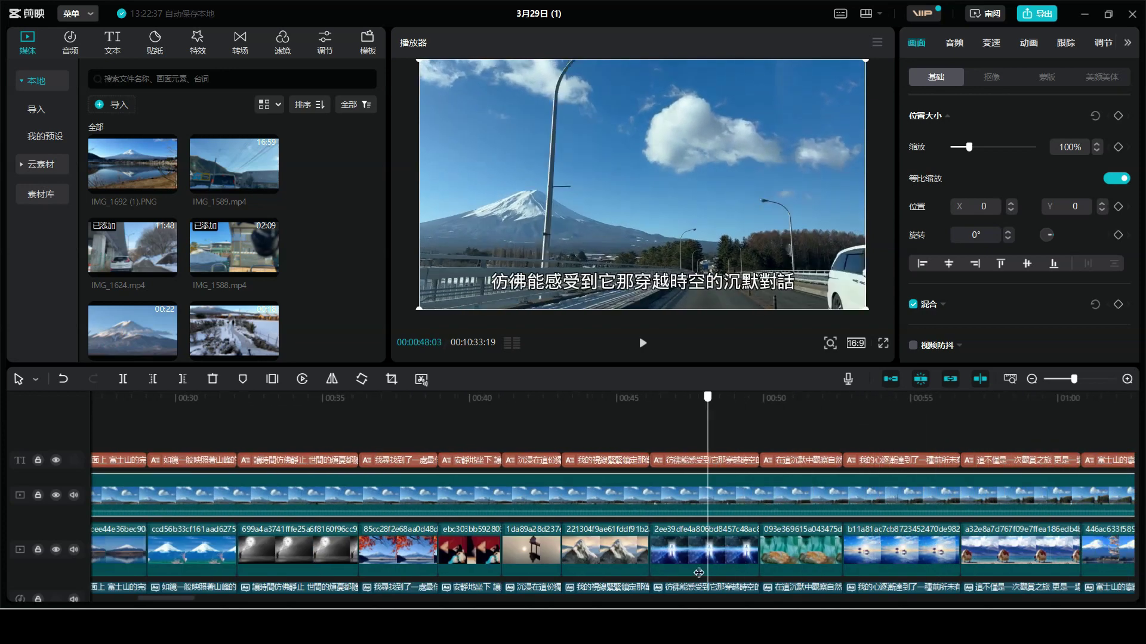
drag(698, 573, 682, 574)
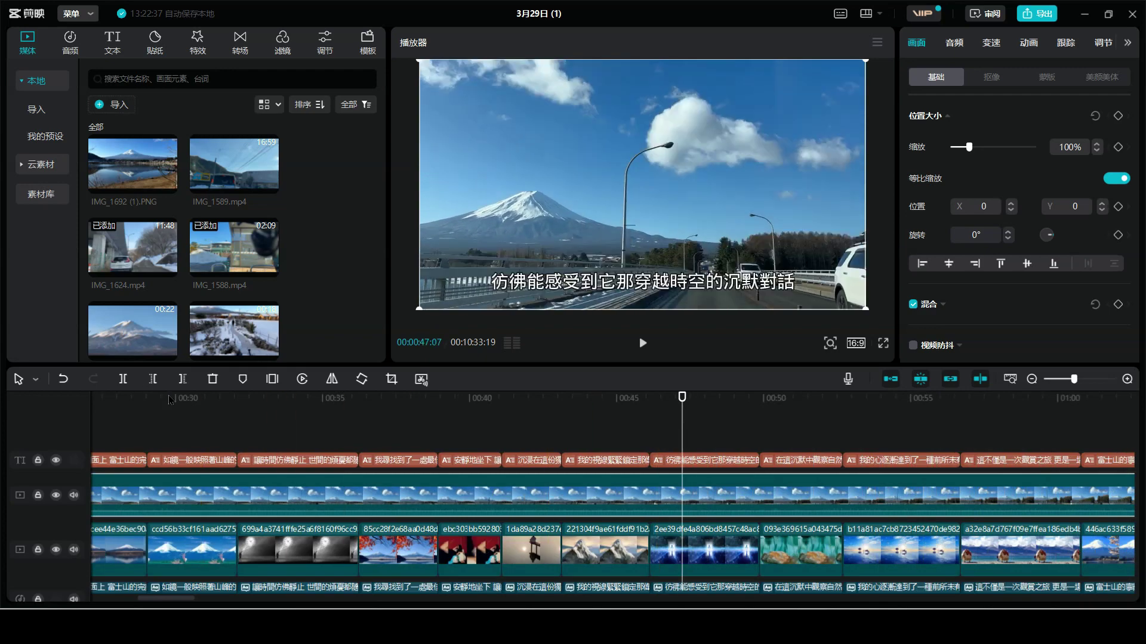
drag(685, 403, 560, 546)
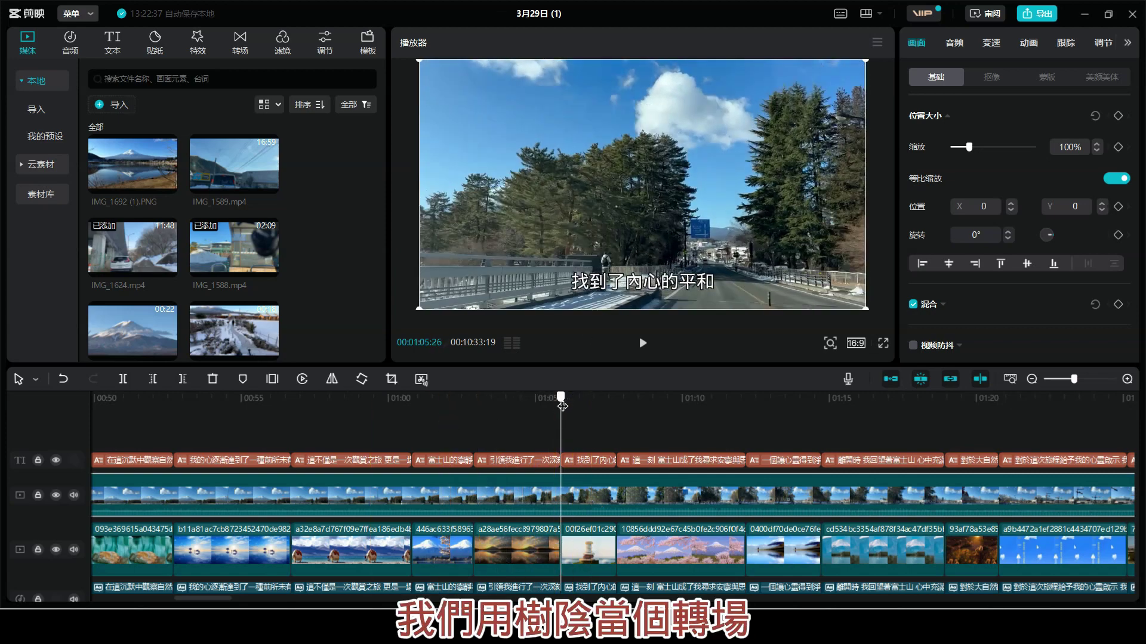
drag(561, 398, 583, 401)
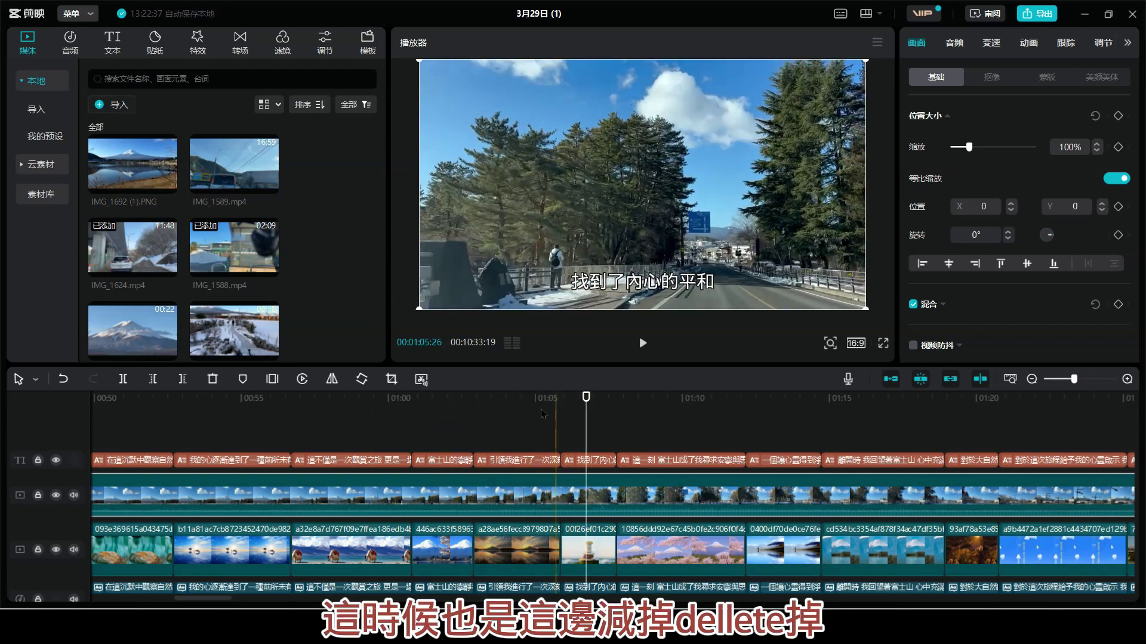
click(122, 379)
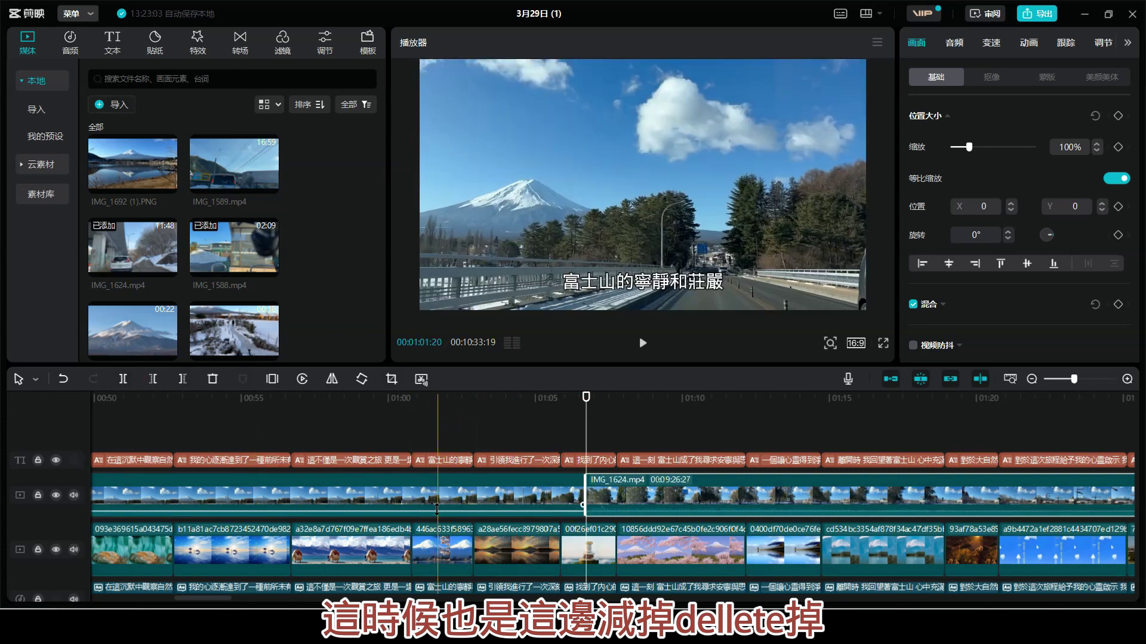
click(436, 512)
key(Delete)
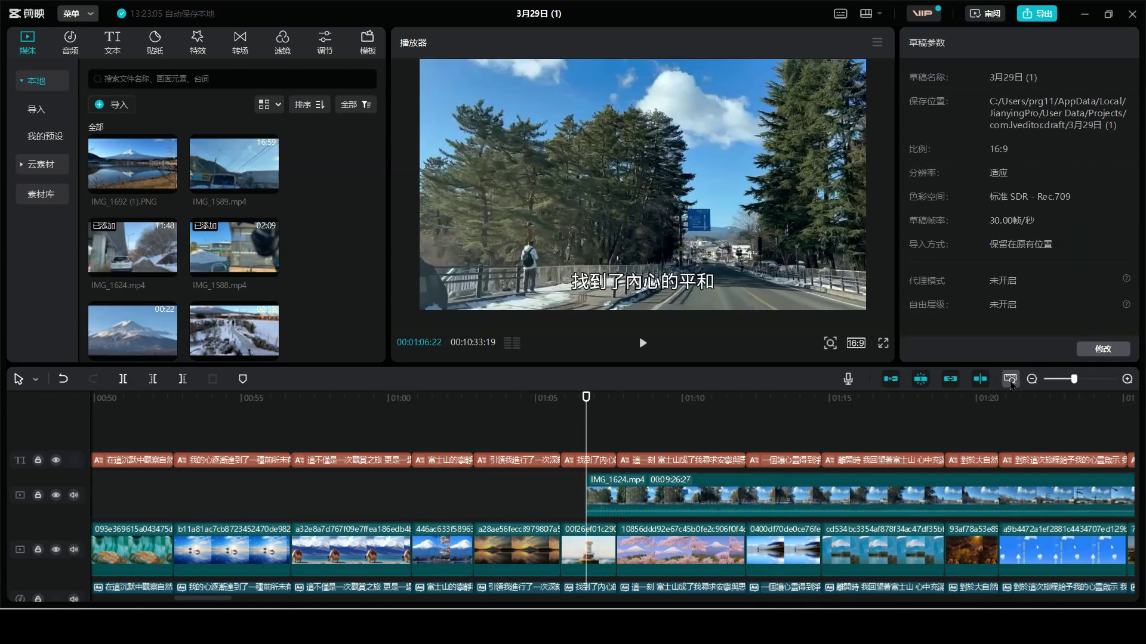
- Move the remaining IMG_1624.mp4 clip back to the cut at 00:00:19:25 and close the few-frame gap before it
click(1031, 380)
click(1031, 379)
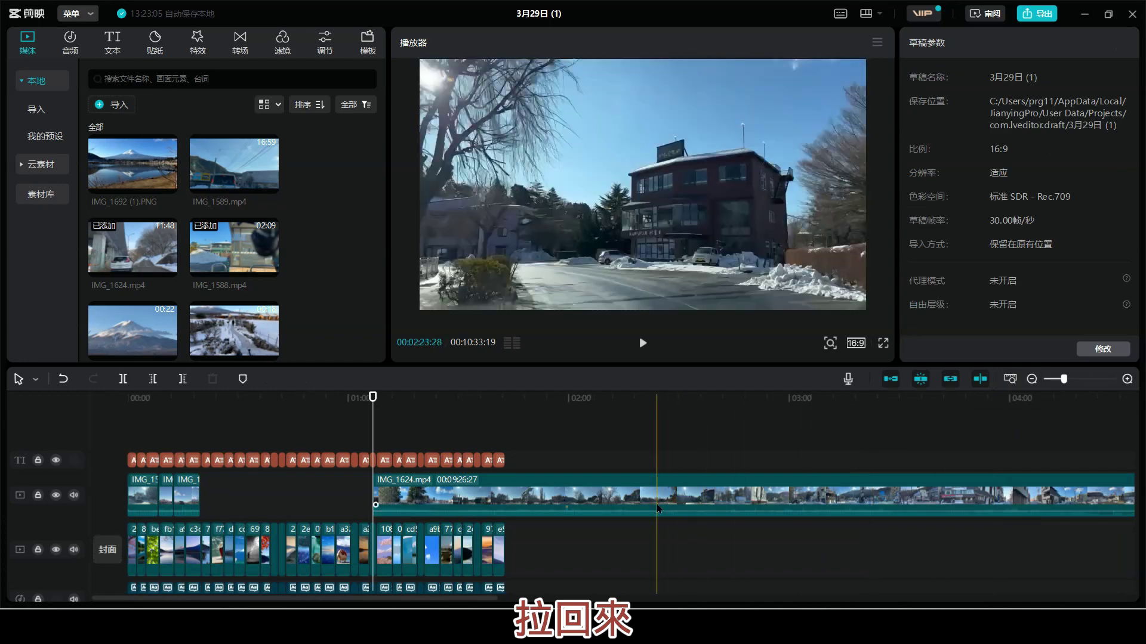
drag(656, 504, 470, 500)
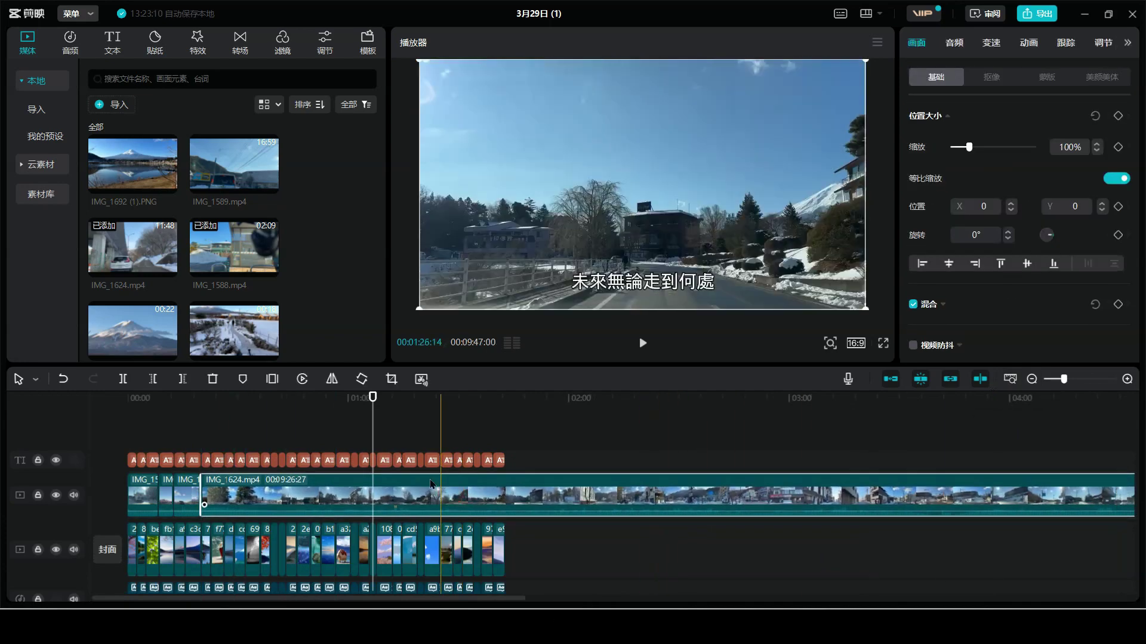
click(185, 401)
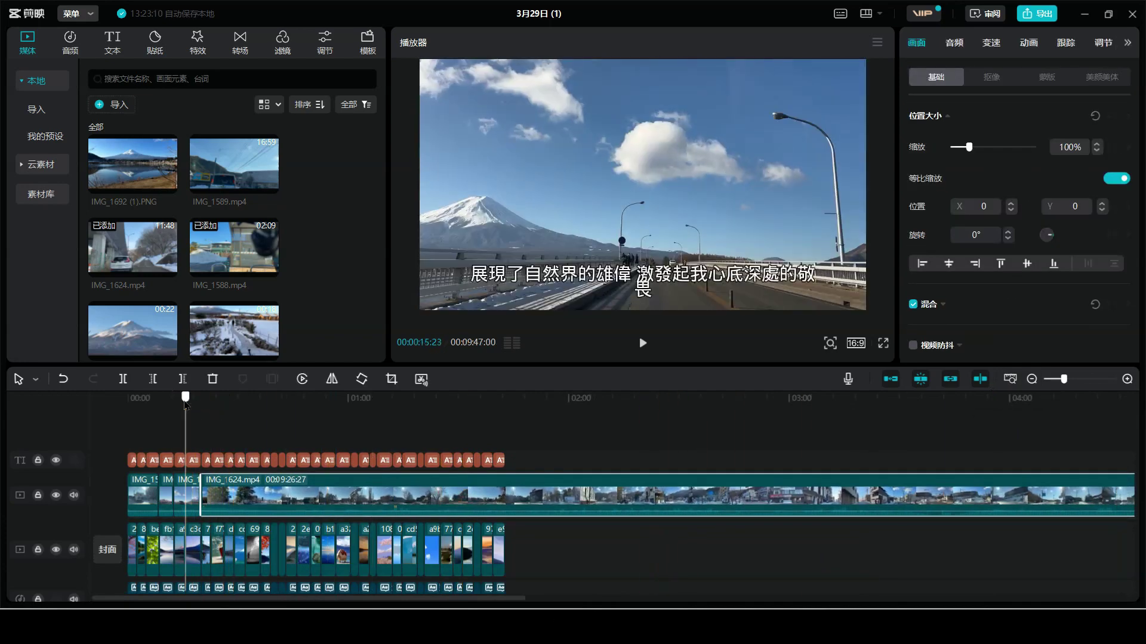
click(241, 510)
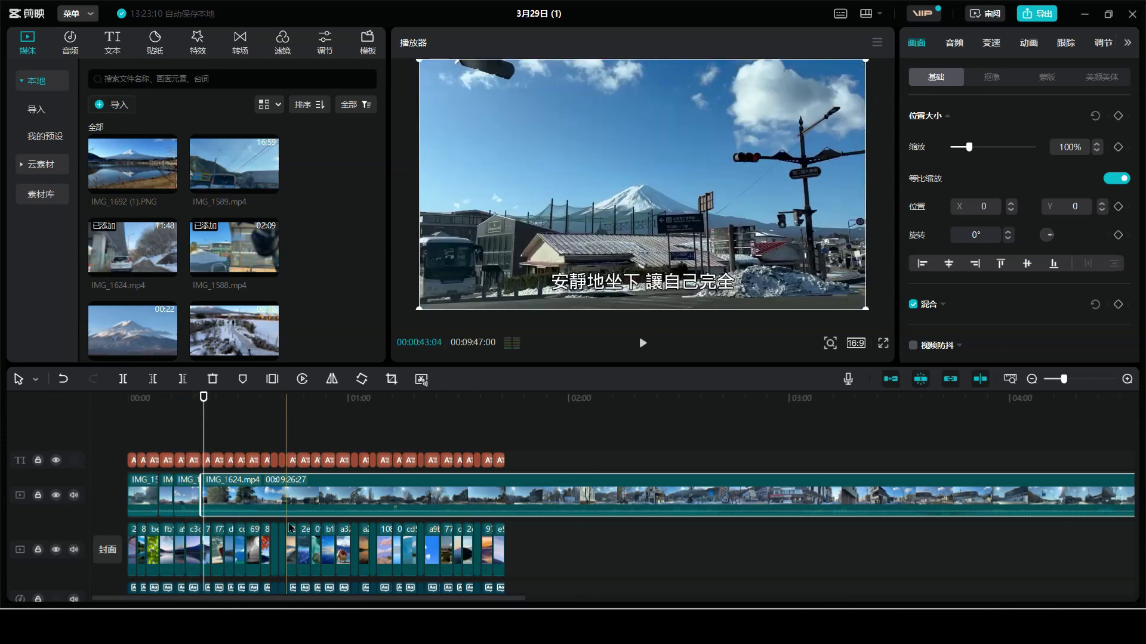
click(1127, 379)
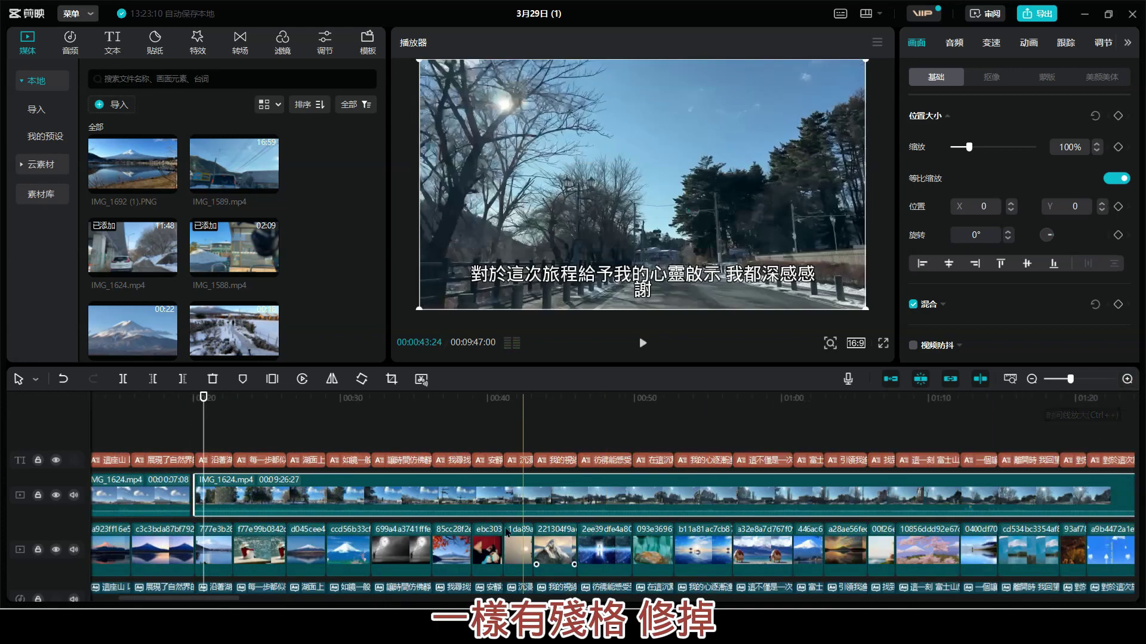
drag(421, 505, 416, 498)
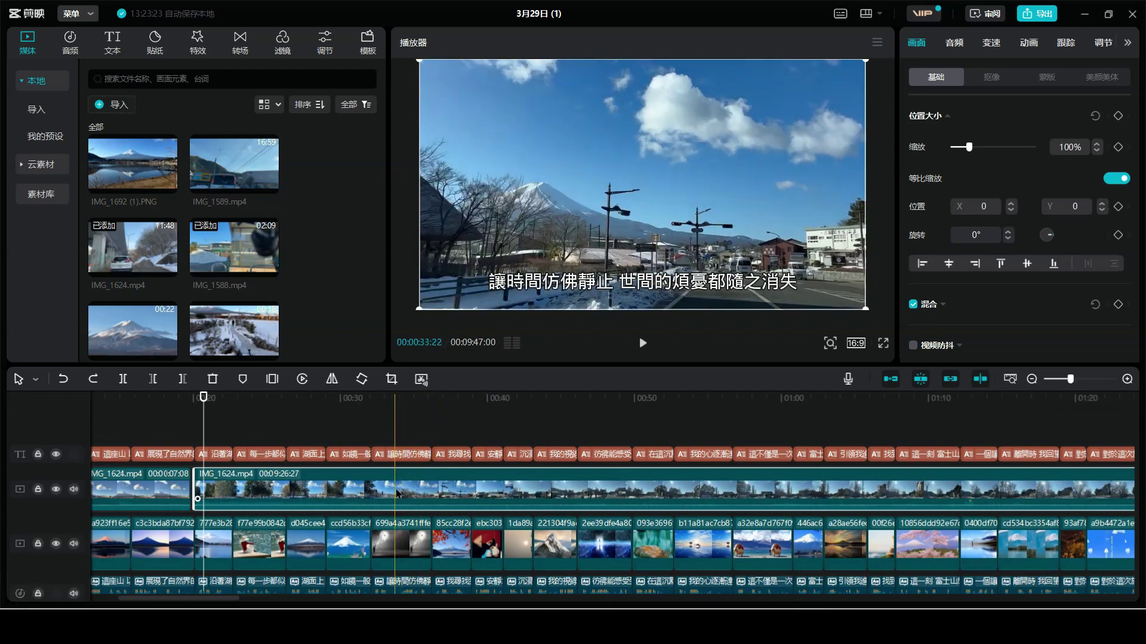
key(ctrl+z)
key(ctrl+shift+z)
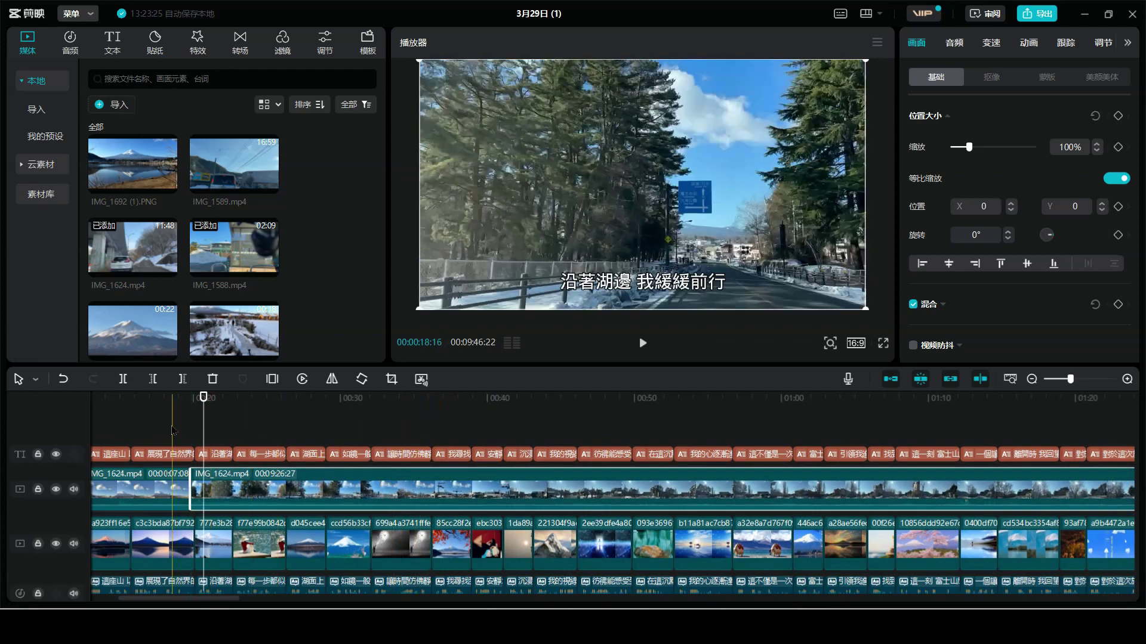
- Play the tree-shaded segment from before its start and split IMG_1624.mp4 at 00:00:31:03, during the subtitle 如鏡一般映照著山峰的每一個細節
click(163, 411)
key(space)
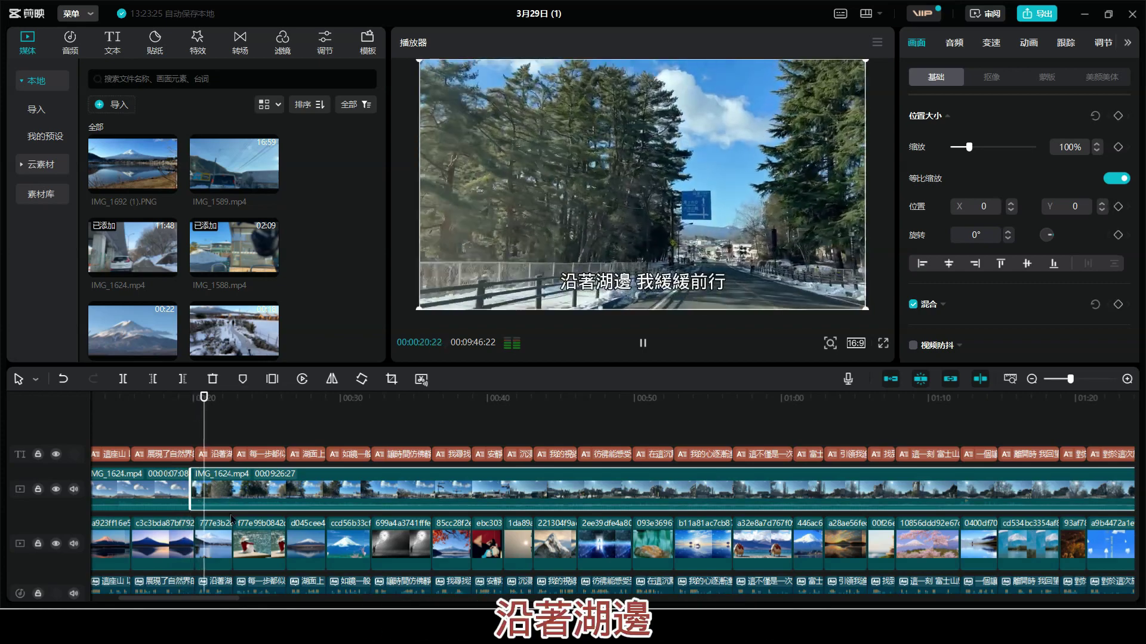
click(239, 533)
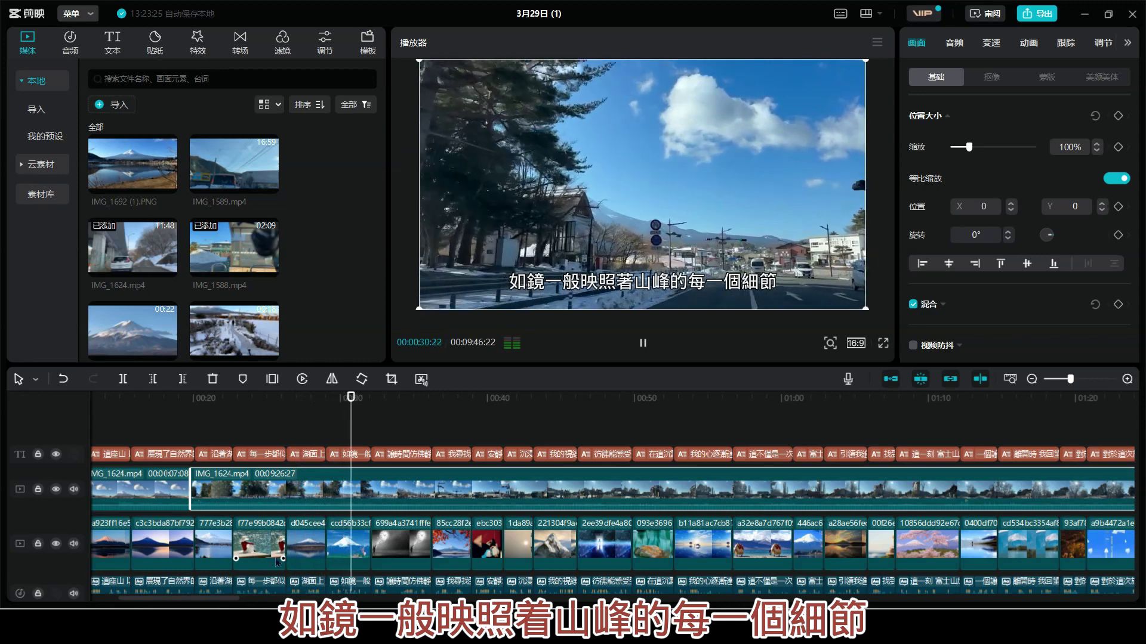
key(space)
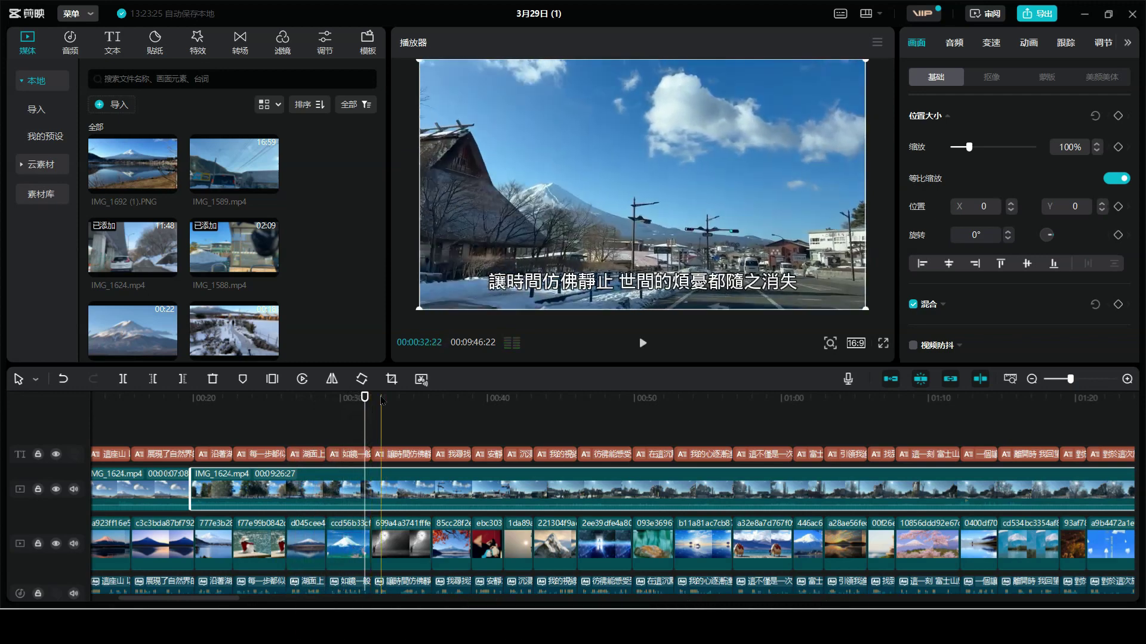
drag(371, 405, 358, 409)
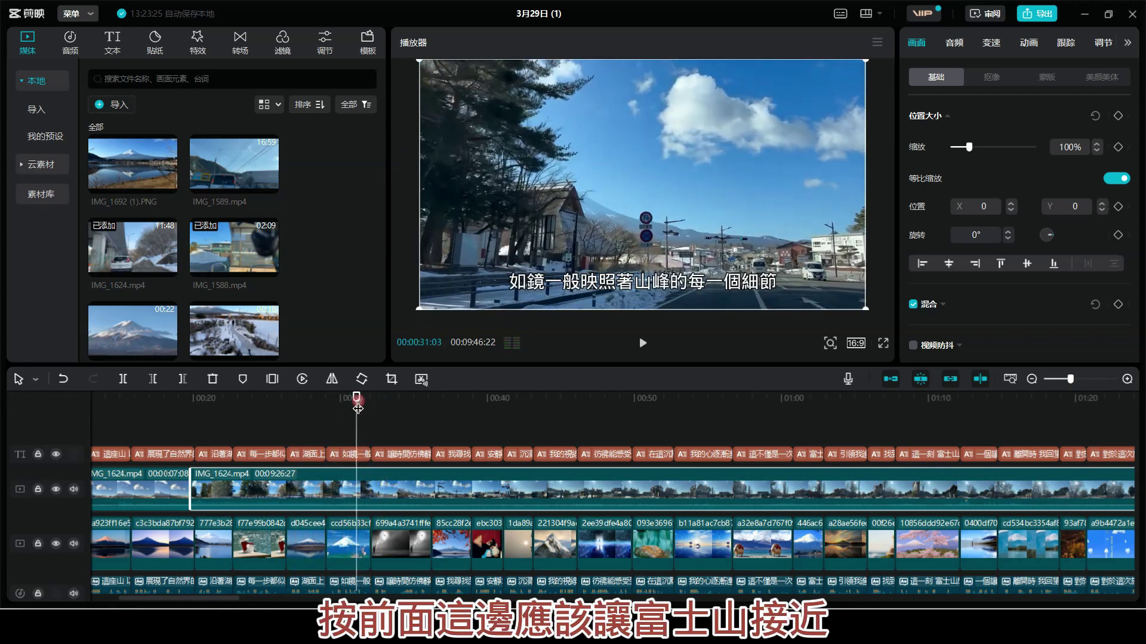
click(122, 379)
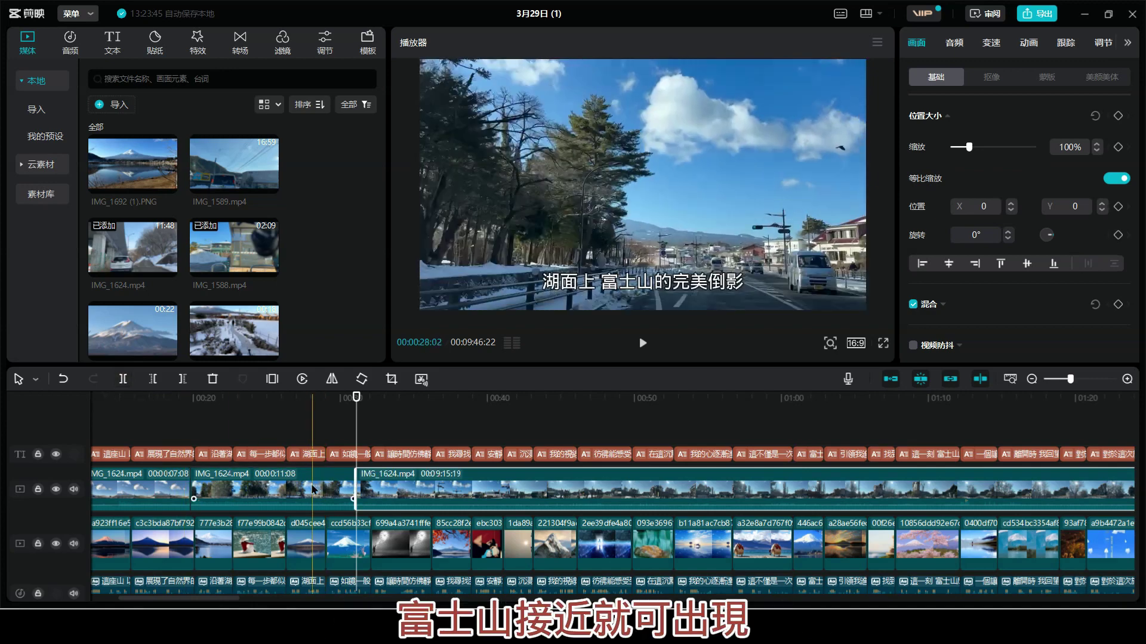
- Delete the IMG_1624.mp4 piece between 00:00:19:25 and 00:00:31:03 and move the remaining footage back against the clip before it
click(316, 489)
key(Delete)
drag(448, 495, 281, 498)
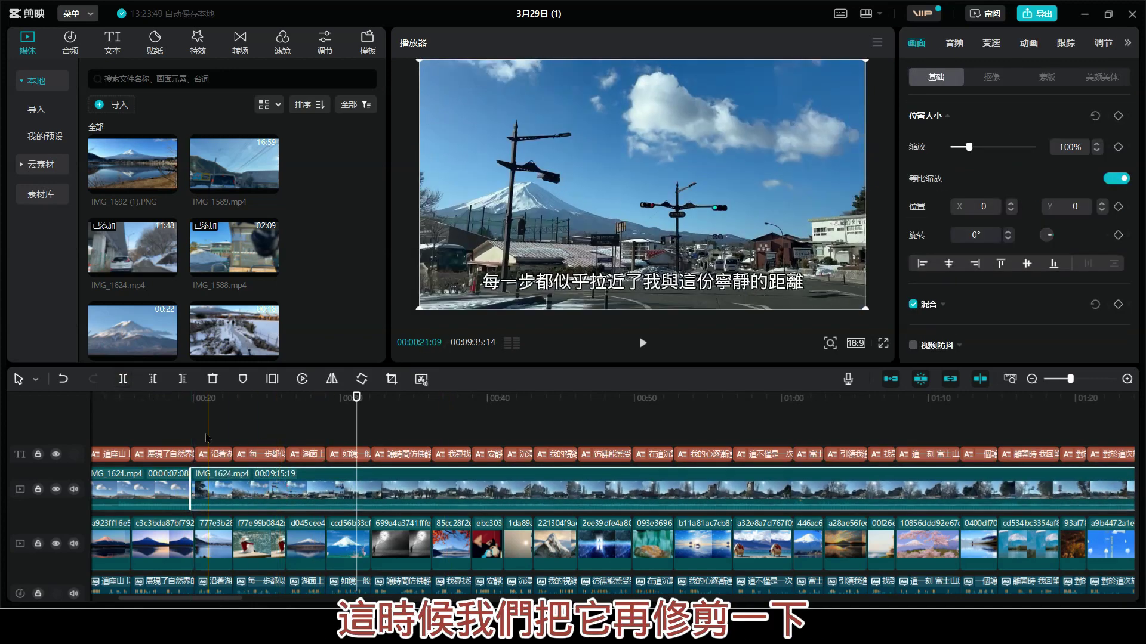
- Play the intersection segment and trim IMG_1624.mp4 to end with the subtitle 每一步都似乎拉近了我與這份寧靜的距離
click(150, 396)
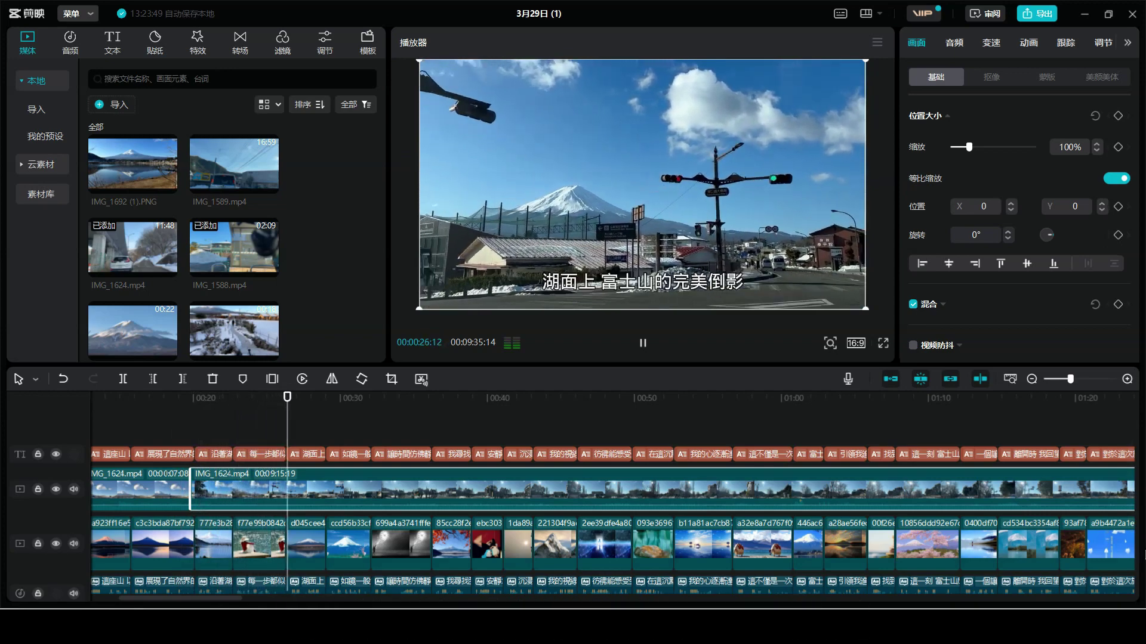
key(space)
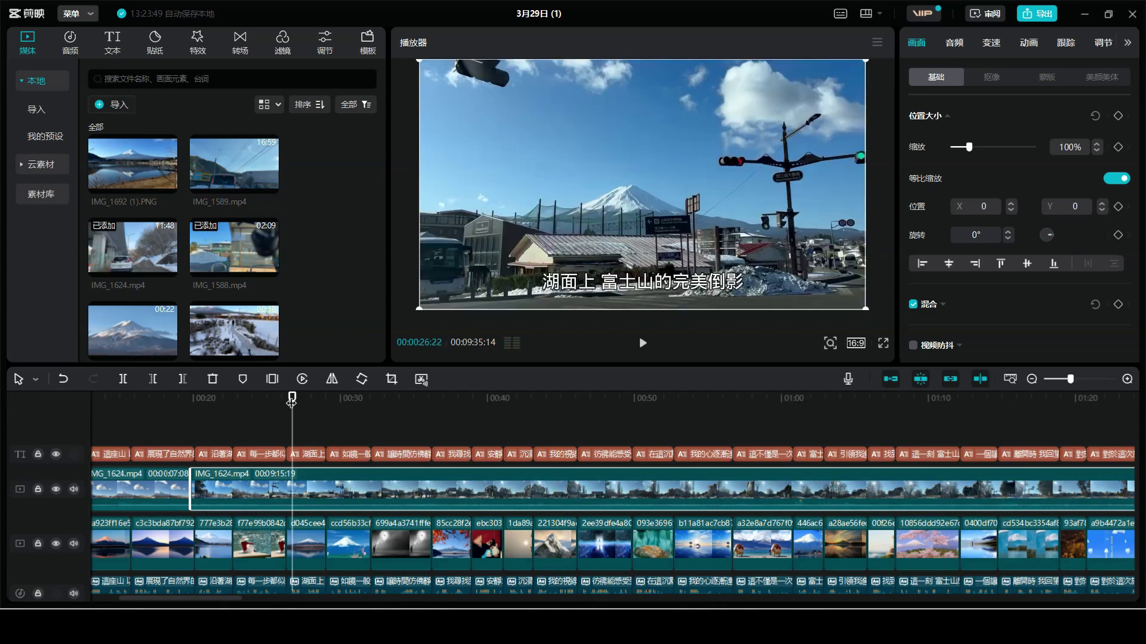
drag(292, 401, 288, 400)
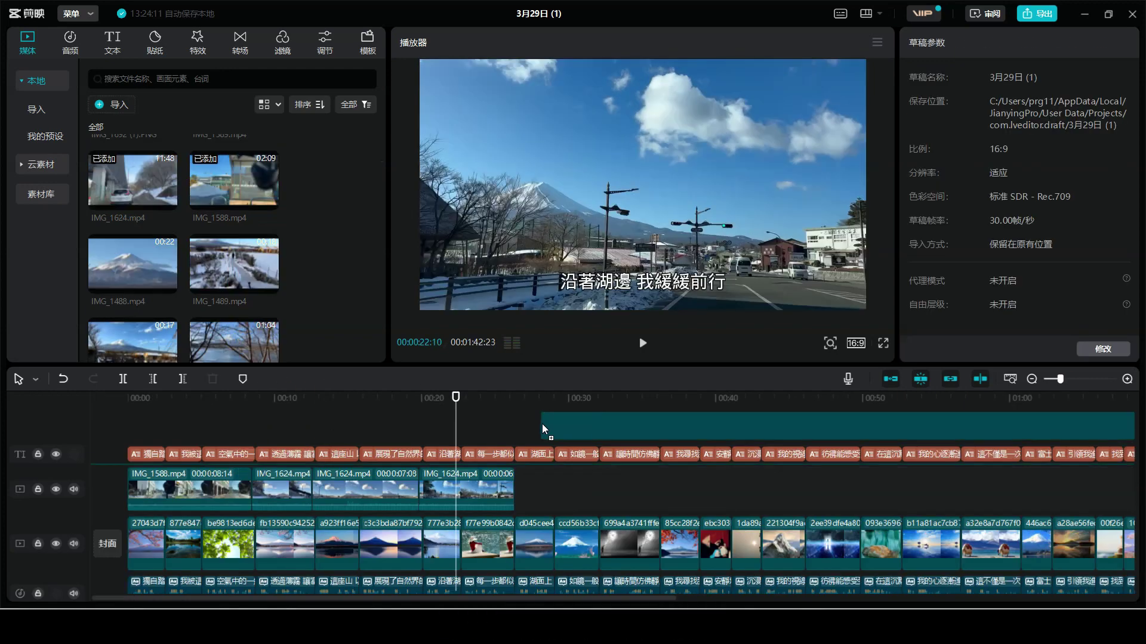
- Place IMG_1598.mp4 directly after the last IMG_1624.mp4 clip, play it with the narration, and split it at 00:00:32:03
drag(542, 424, 515, 492)
click(482, 401)
key(space)
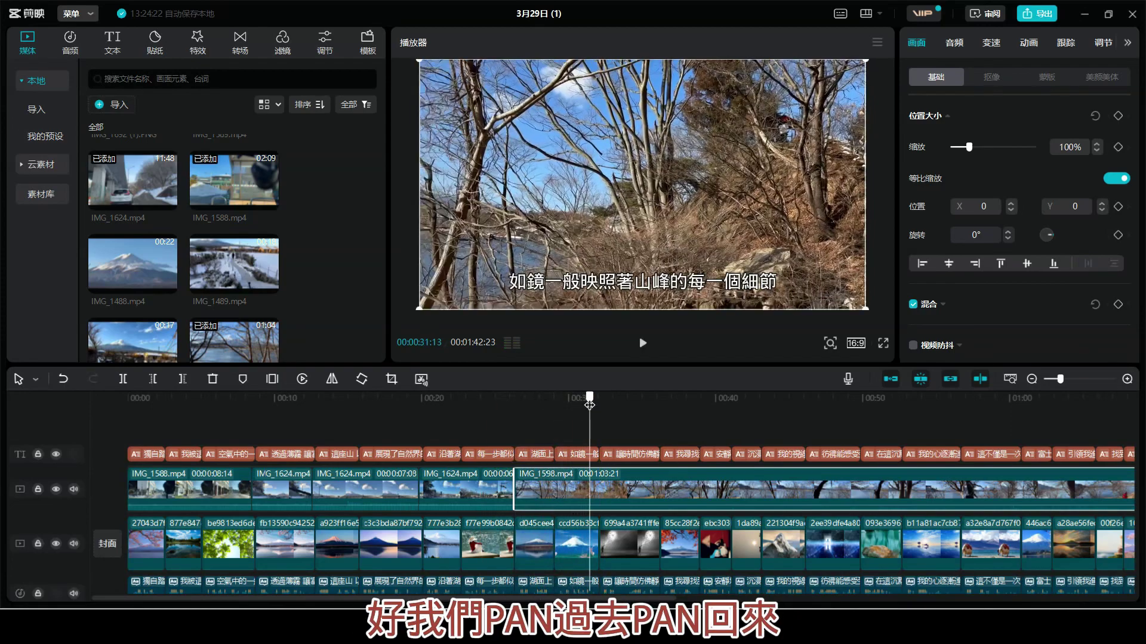
mouse_move(589, 405)
mouse_down()
mouse_move(615, 407)
mouse_move(599, 418)
mouse_up()
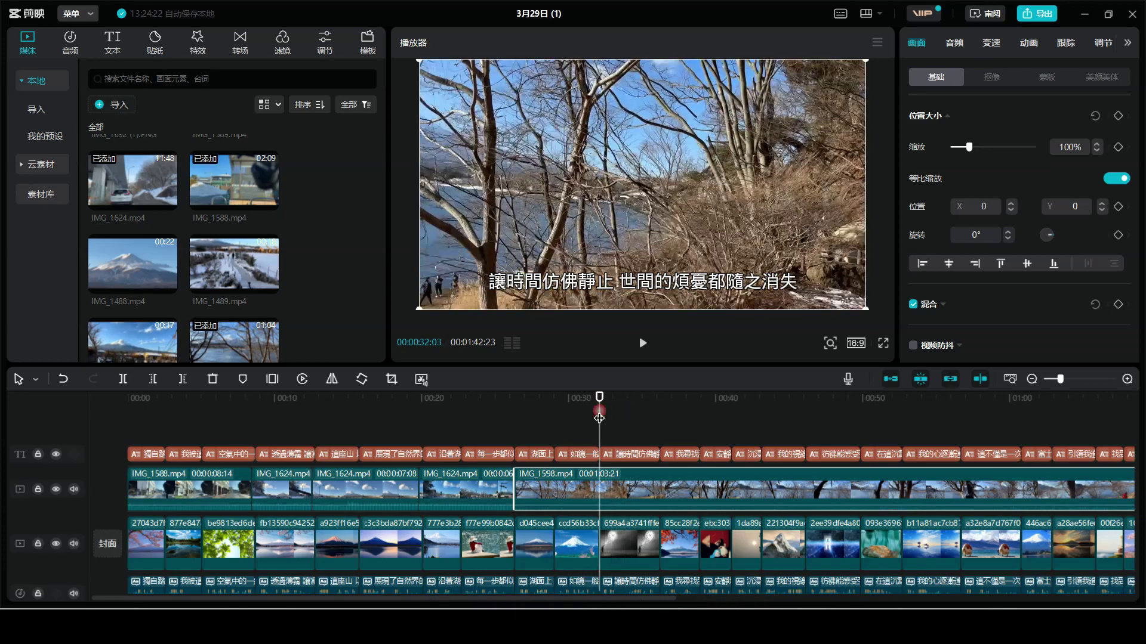
click(124, 380)
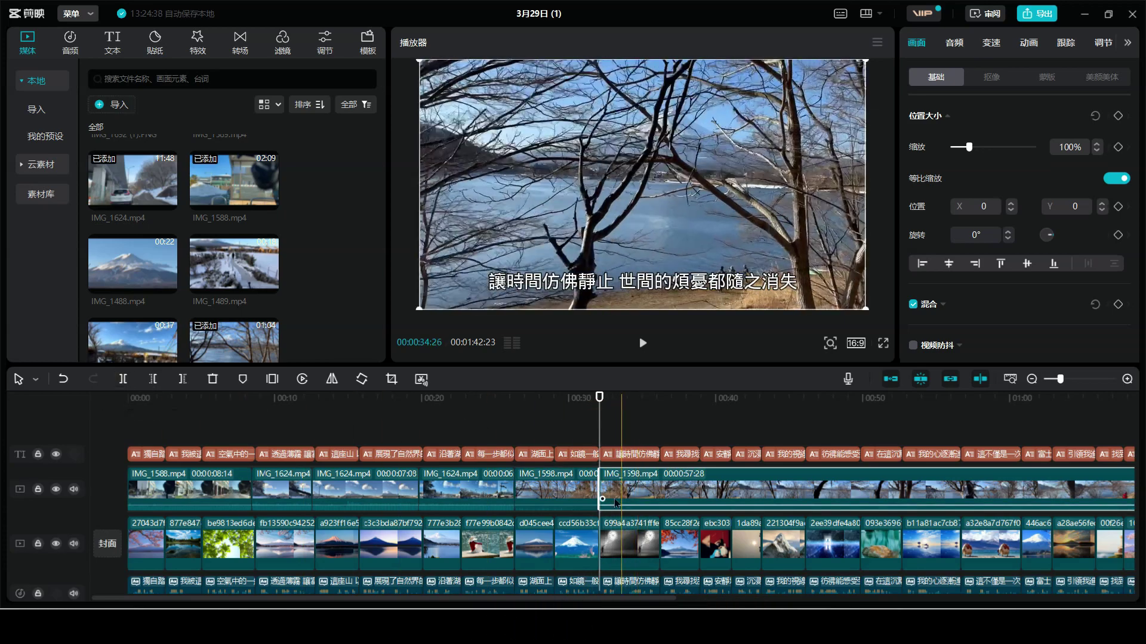
- Delete the part of IMG_1598.mp4 before 00:00:32:03 and move the remaining footage back against the last IMG_1624.mp4 clip
click(573, 488)
key(Delete)
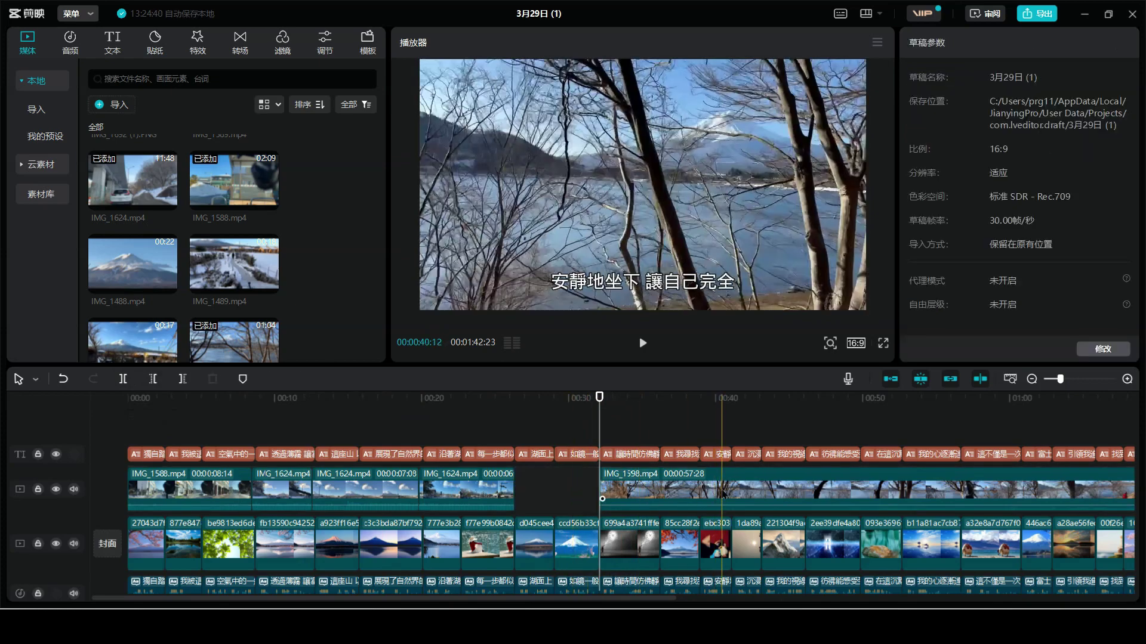
drag(722, 494, 636, 494)
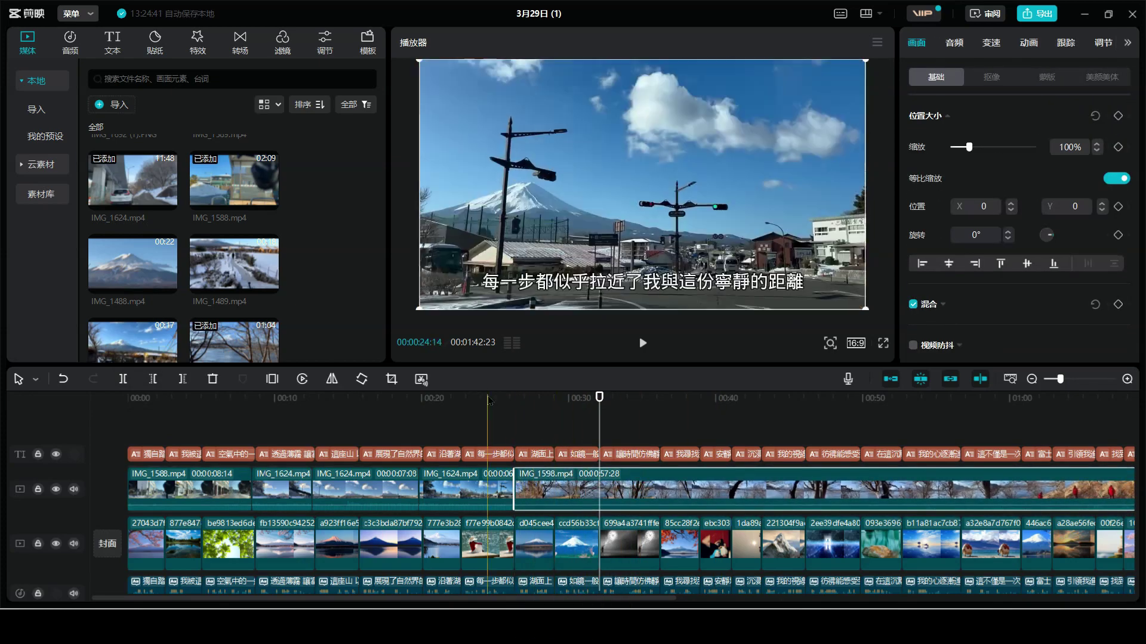
- Play the lakeside footage from just before IMG_1598.mp4 and split that clip at 00:00:37:01, during the subtitle 我尋找到了一處最佳觀賞點
click(488, 399)
key(space)
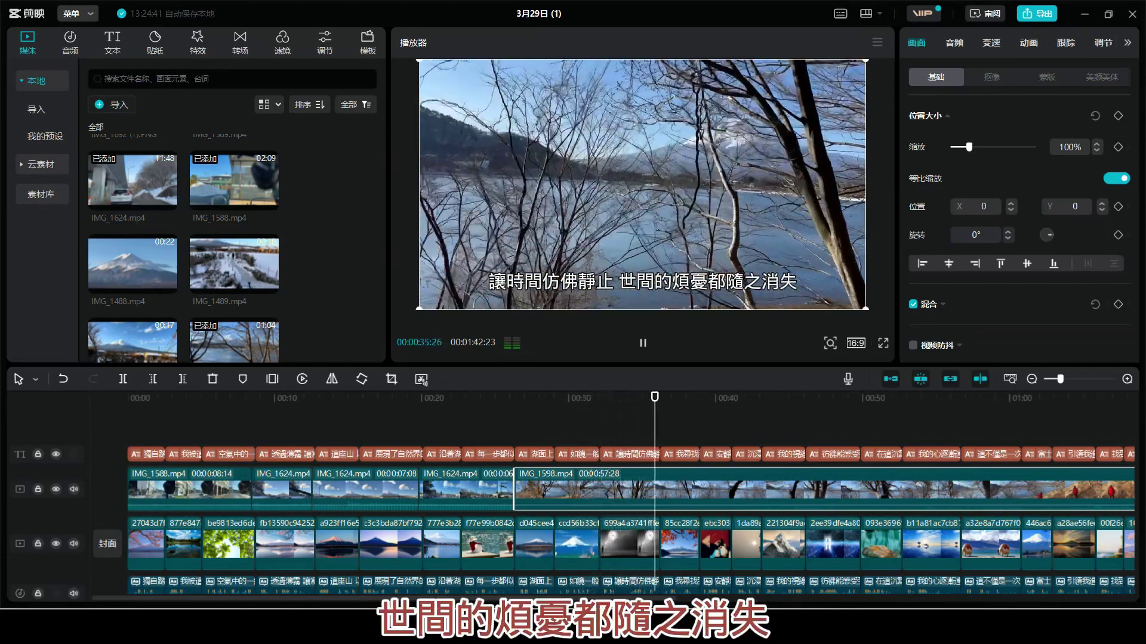
key(space)
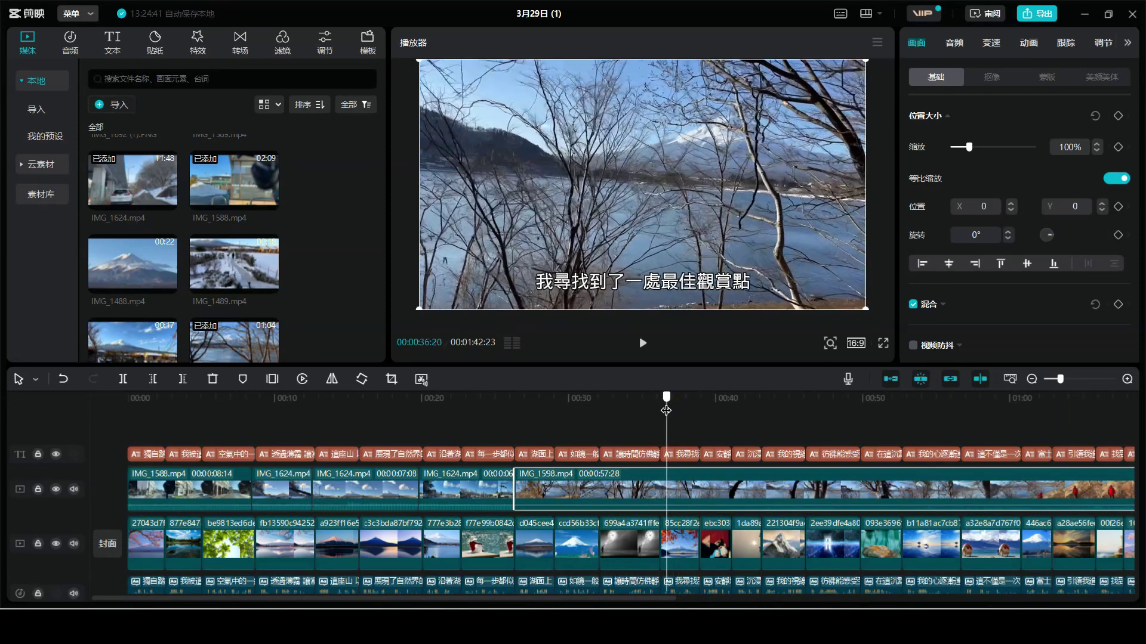
drag(666, 410, 663, 412)
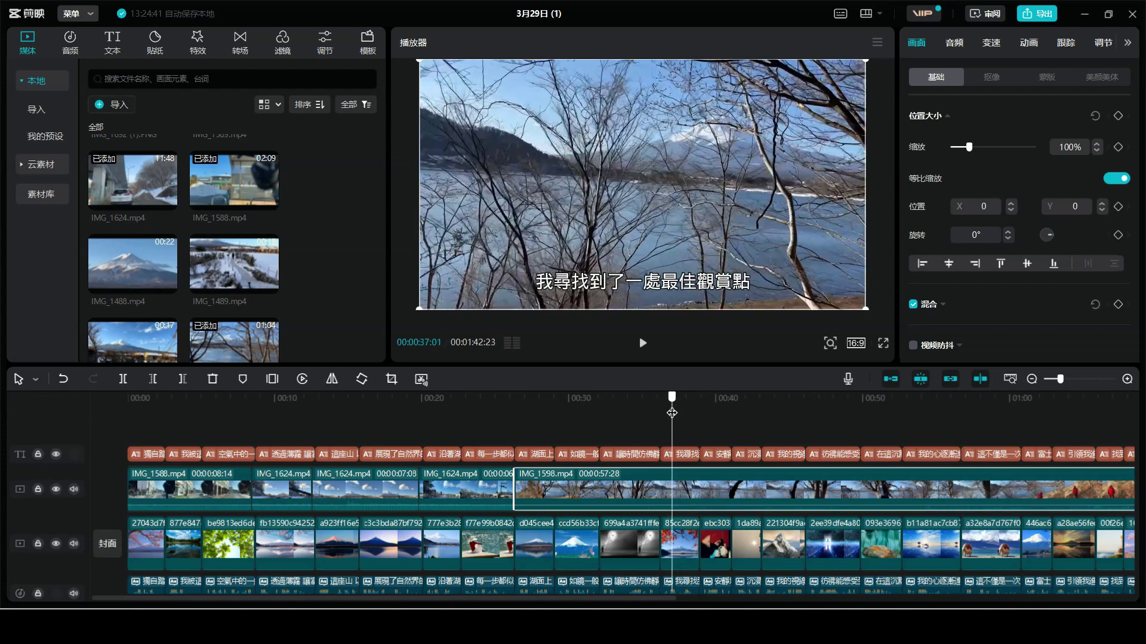
click(123, 380)
- Try to split the narration clip of 我尋找到了一處最佳觀賞點 at 00:00:36:07
scroll(728, 532, down, 1)
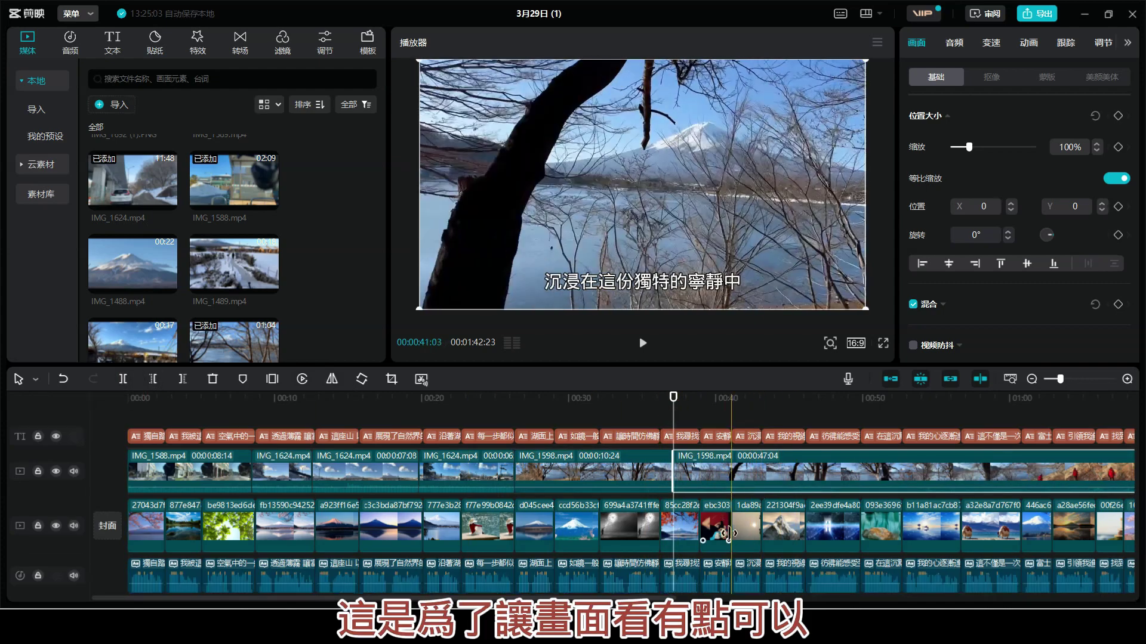
drag(673, 407, 662, 406)
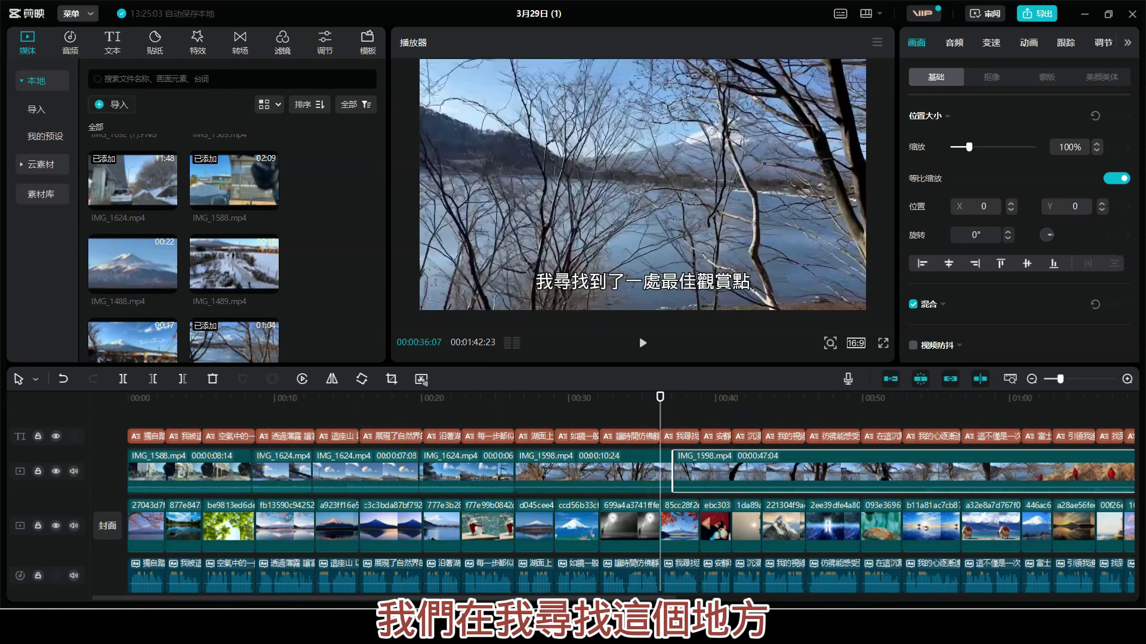
click(661, 562)
click(679, 583)
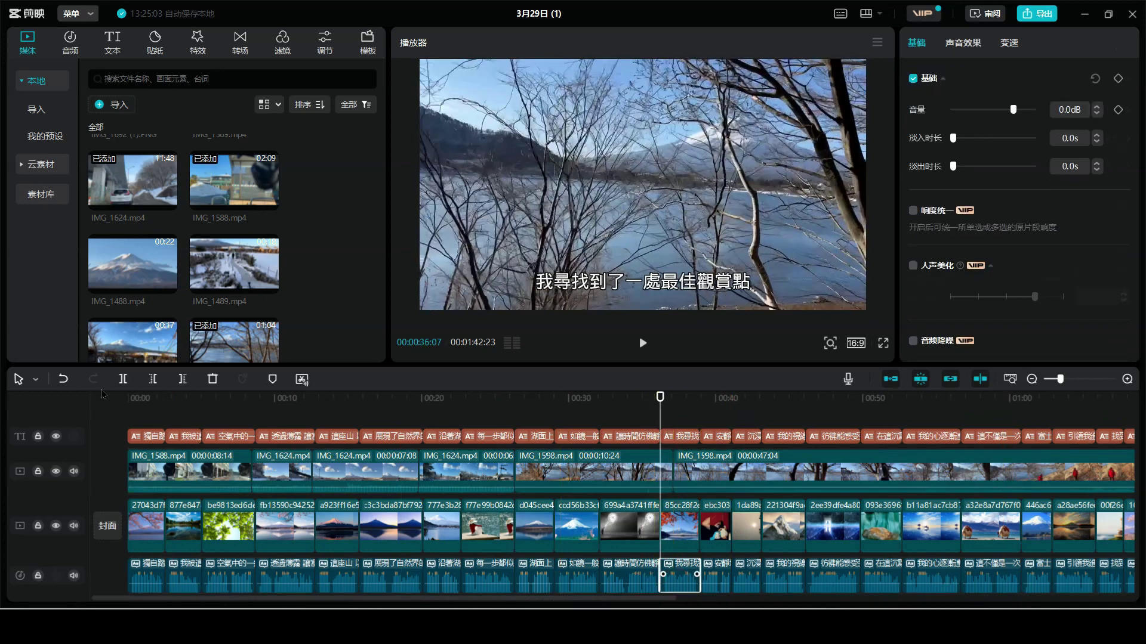
click(121, 384)
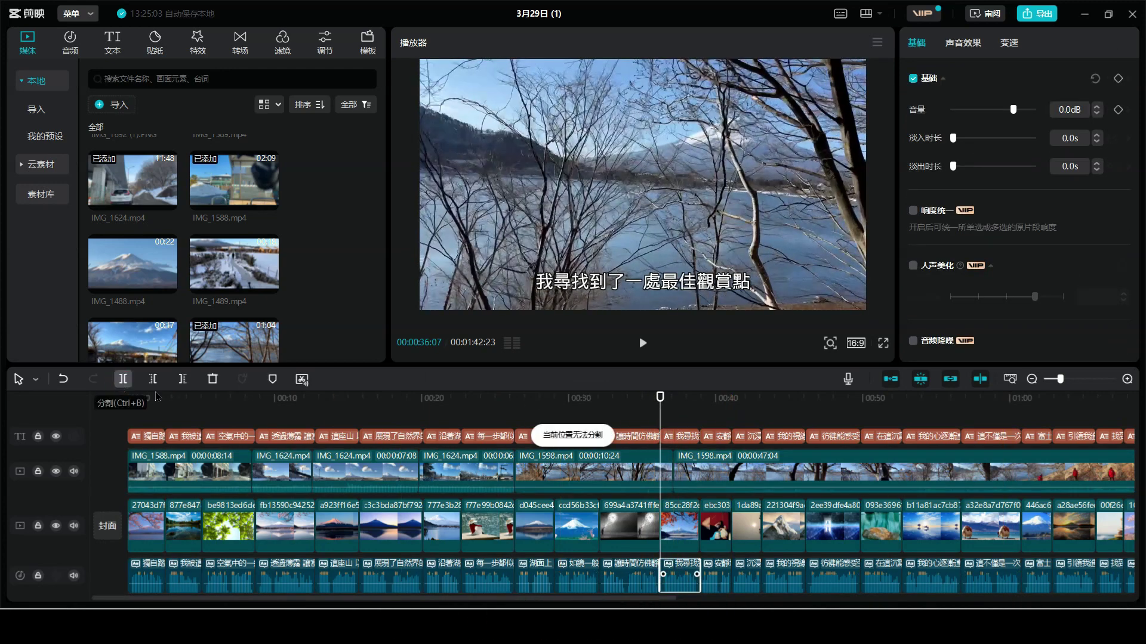
- Move the 我尋找到了一處最佳觀賞點 narration clip later to leave a pause before it, and place the following narration clips right after it
drag(692, 577, 719, 507)
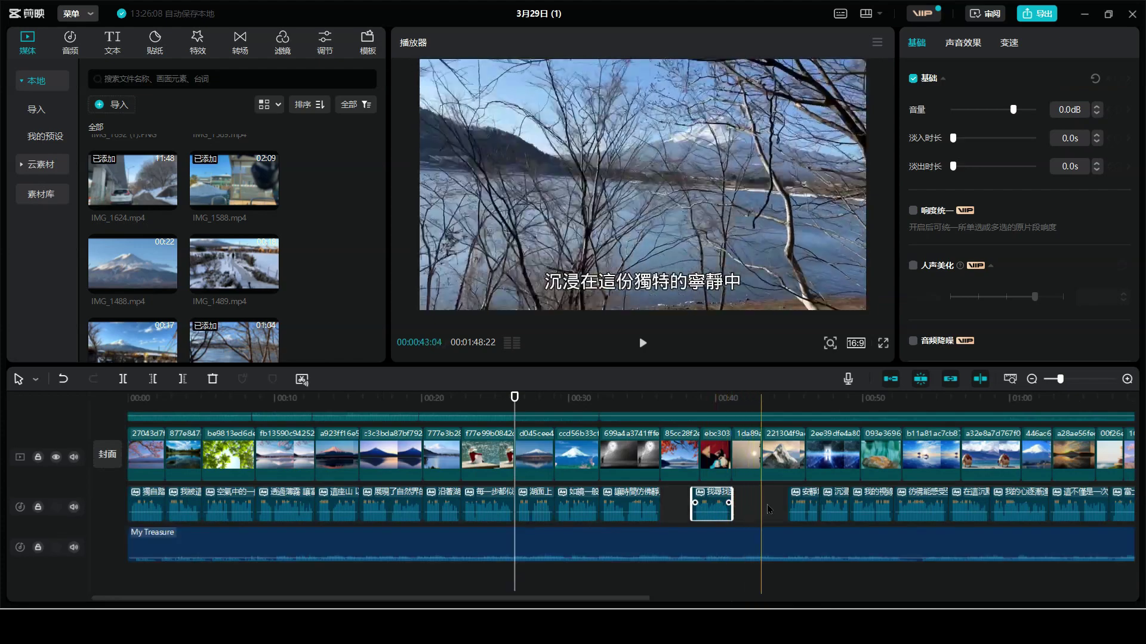
scroll(776, 504, right, 10)
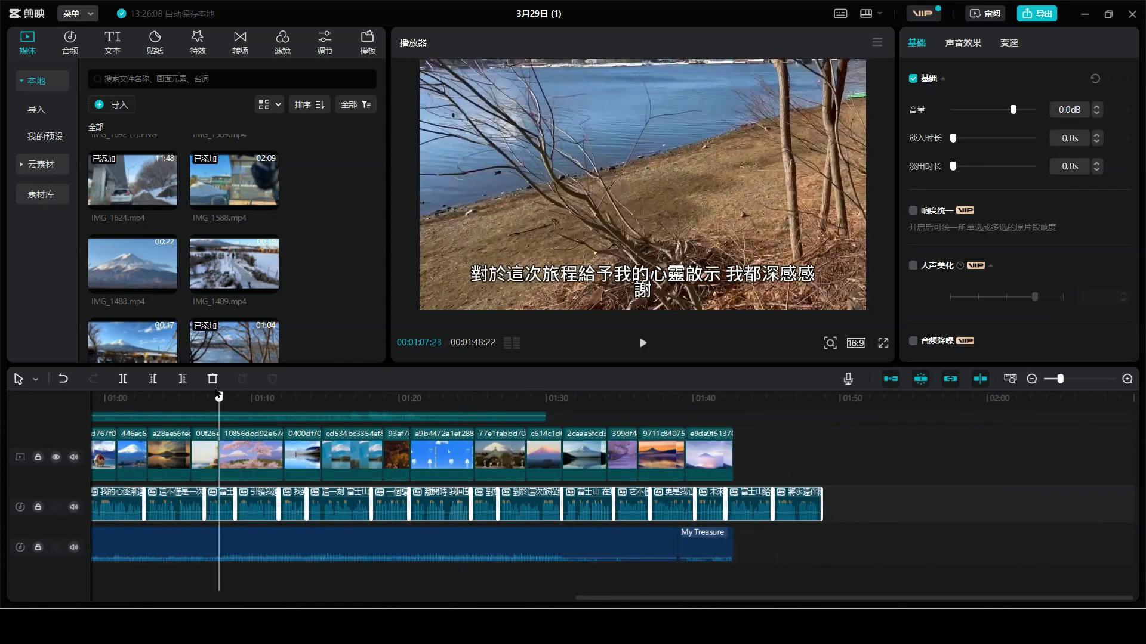
scroll(173, 400, left, 8)
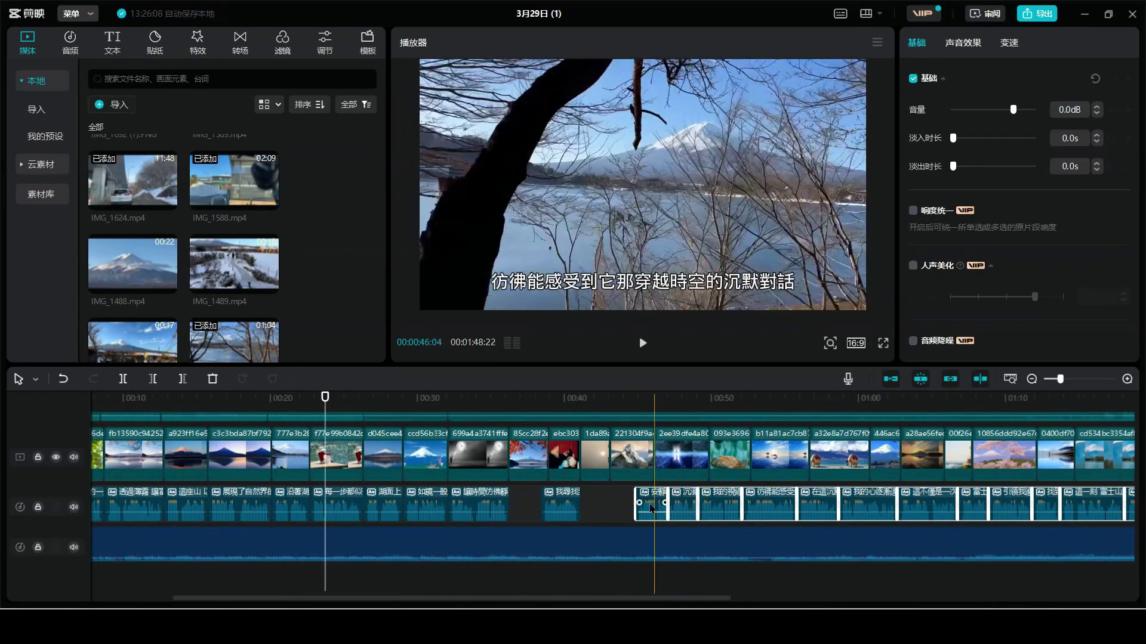
drag(654, 503, 607, 497)
- Shift the subtitles from 我尋找到了一處最佳觀賞點 onward to match the moved narration and play across the pause
scroll(607, 497, up, 3)
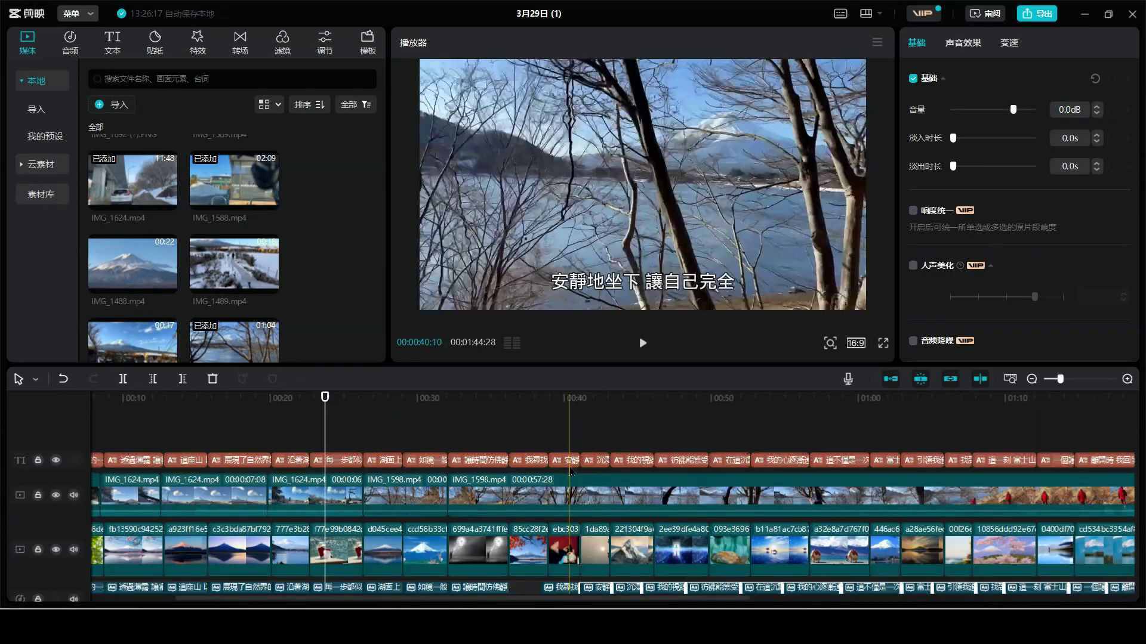
scroll(414, 418, down, 2)
click(413, 398)
drag(413, 406, 380, 417)
key(space)
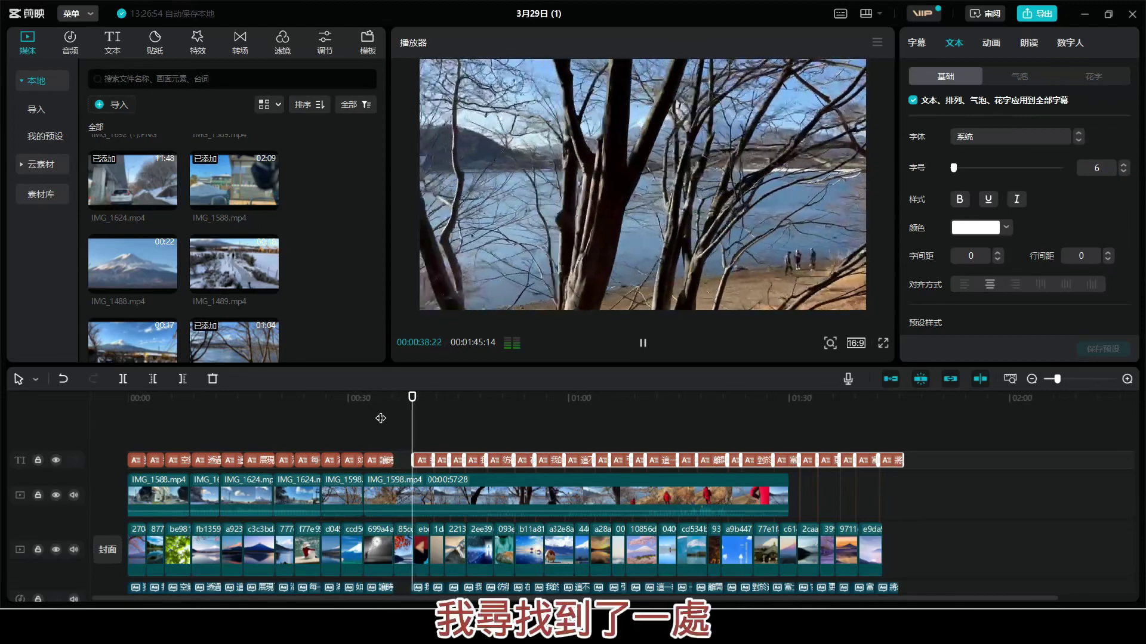
key(space)
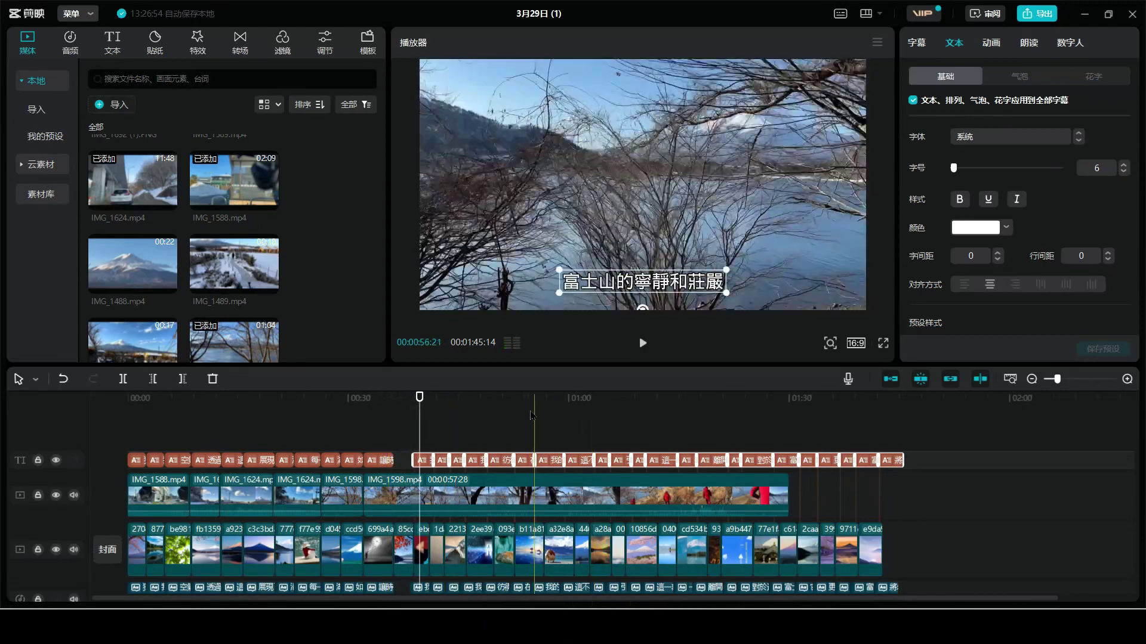
- Find the walker in the red jacket in the long IMG_1598.mp4 clip, split it there, and delete the part before the cut
click(550, 404)
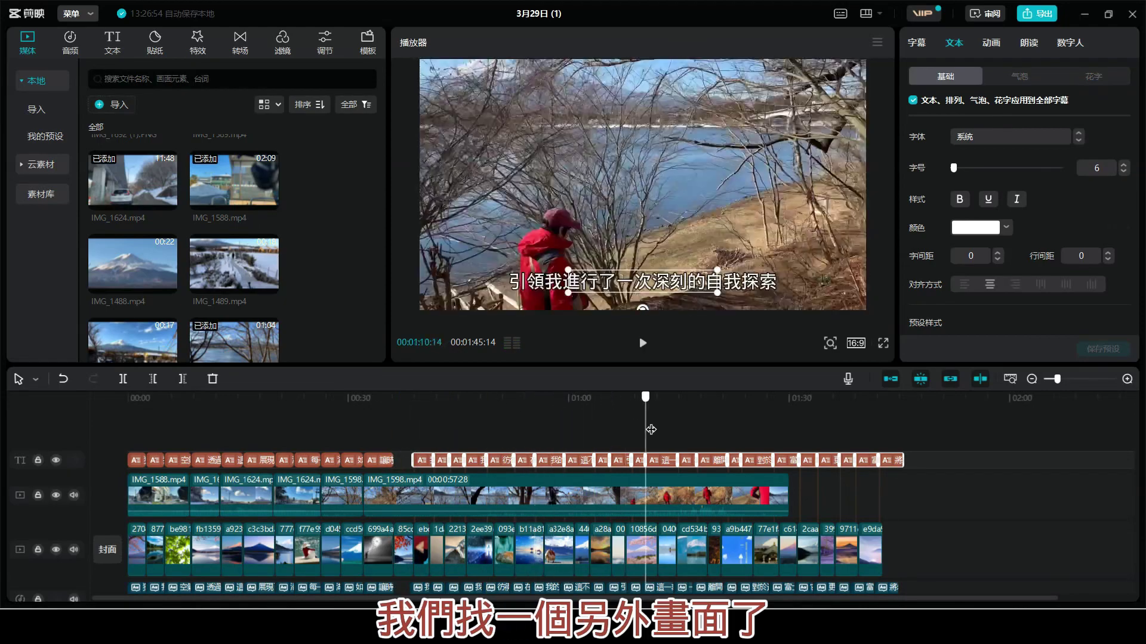
click(571, 485)
key(ctrl+b)
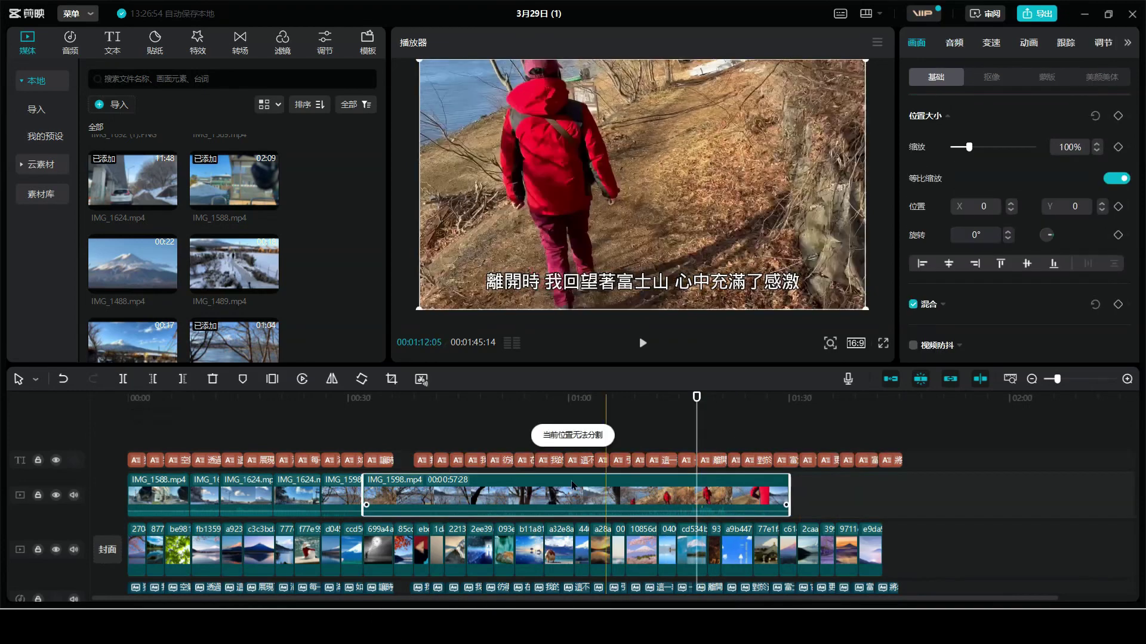
click(125, 380)
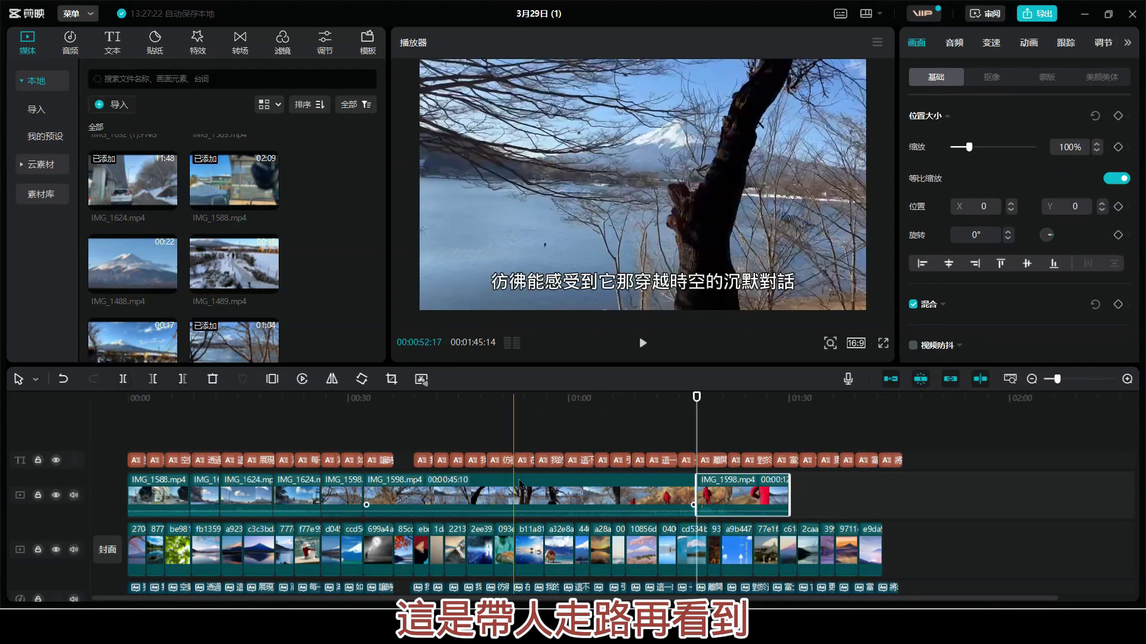
key(Delete)
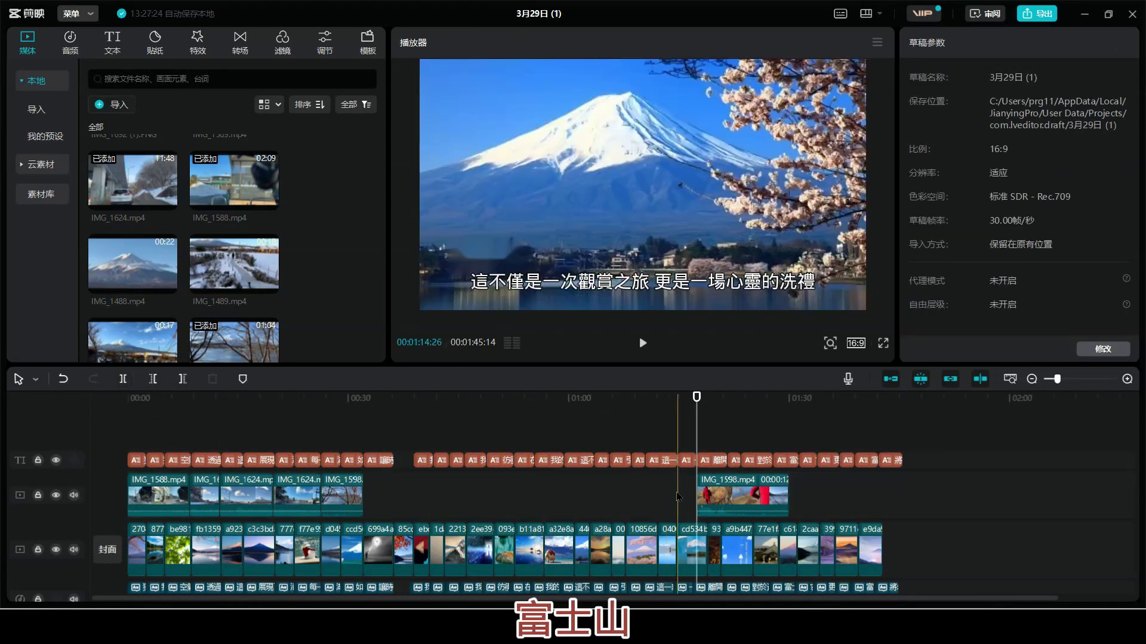
- Move the walker clip to the start of the subtitle 我尋找到了一處最佳觀賞點 and extend the preceding IMG_1598.mp4 clip to meet it
drag(772, 506, 484, 500)
click(361, 491)
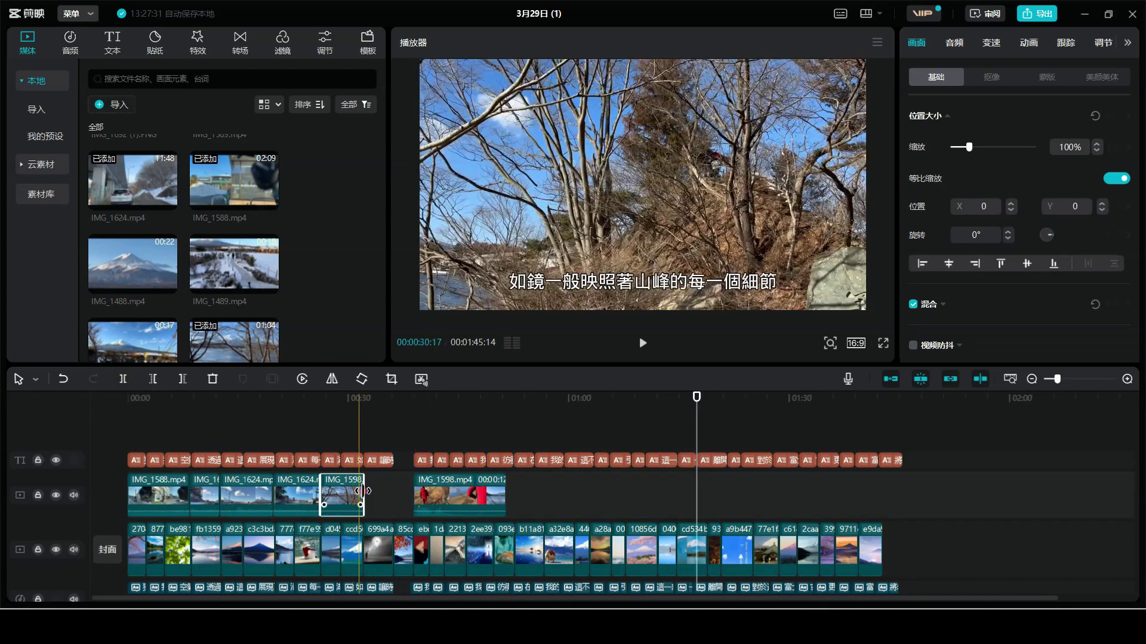
drag(362, 488, 411, 489)
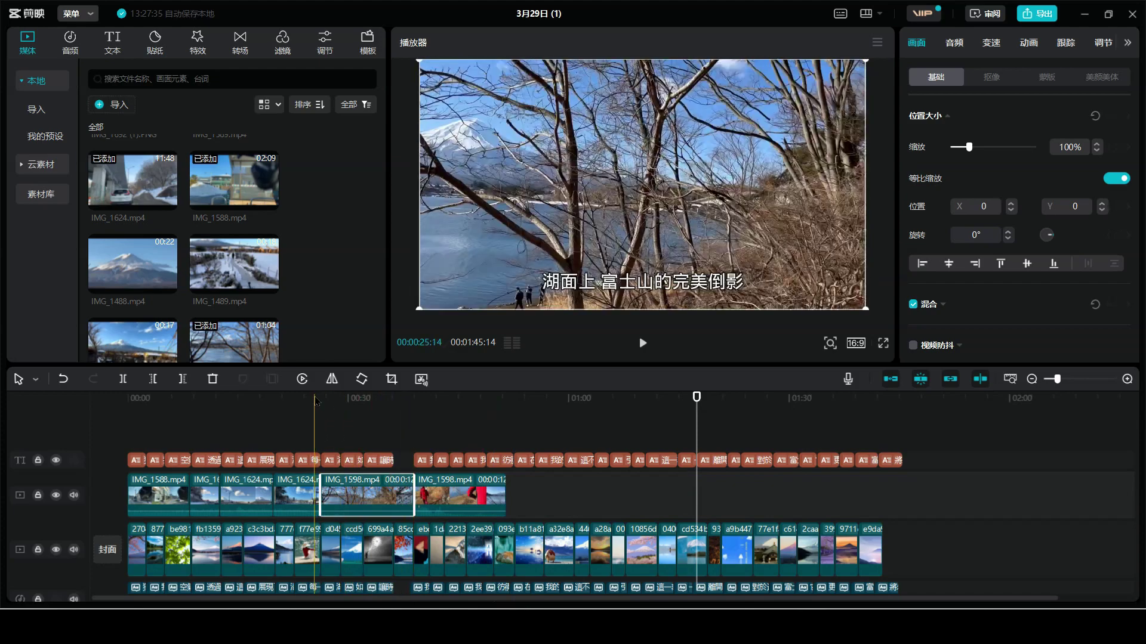
- Play the extended IMG_1598.mp4 clip, split it during the subtitle 如鏡一般映照著山峰的每一個細節, and delete the part before the cut
click(315, 400)
key(space)
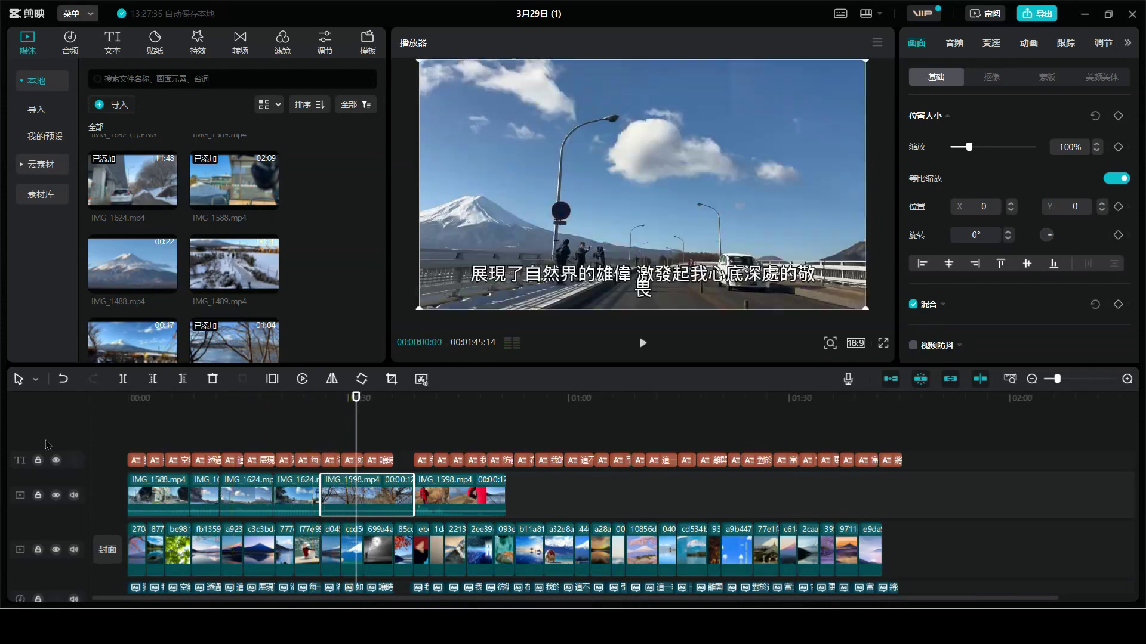
click(122, 380)
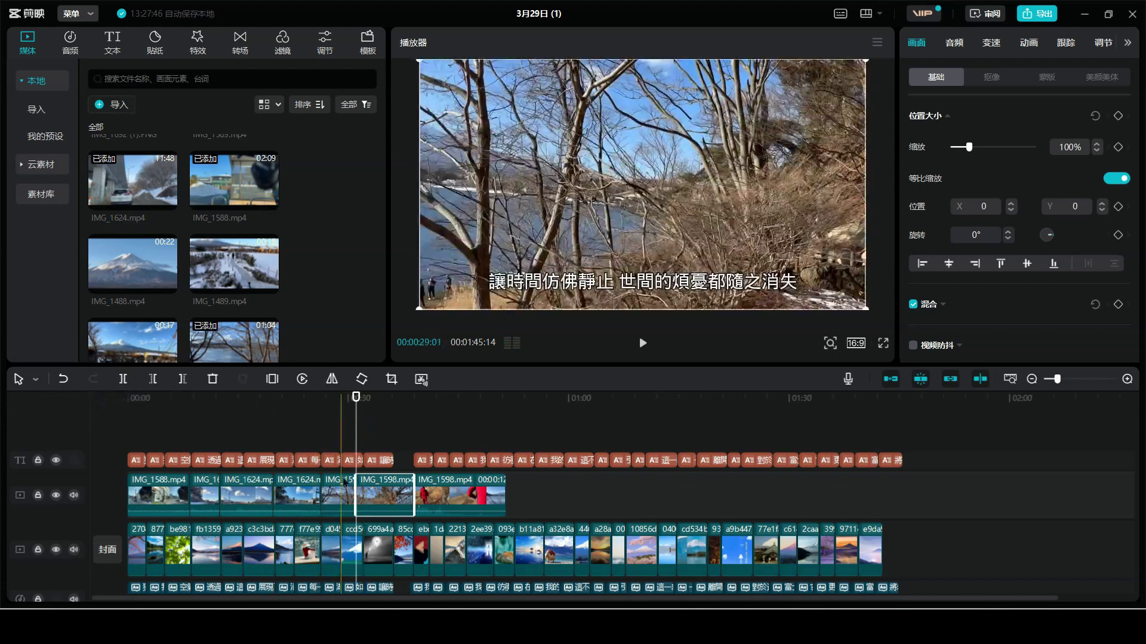
key(Delete)
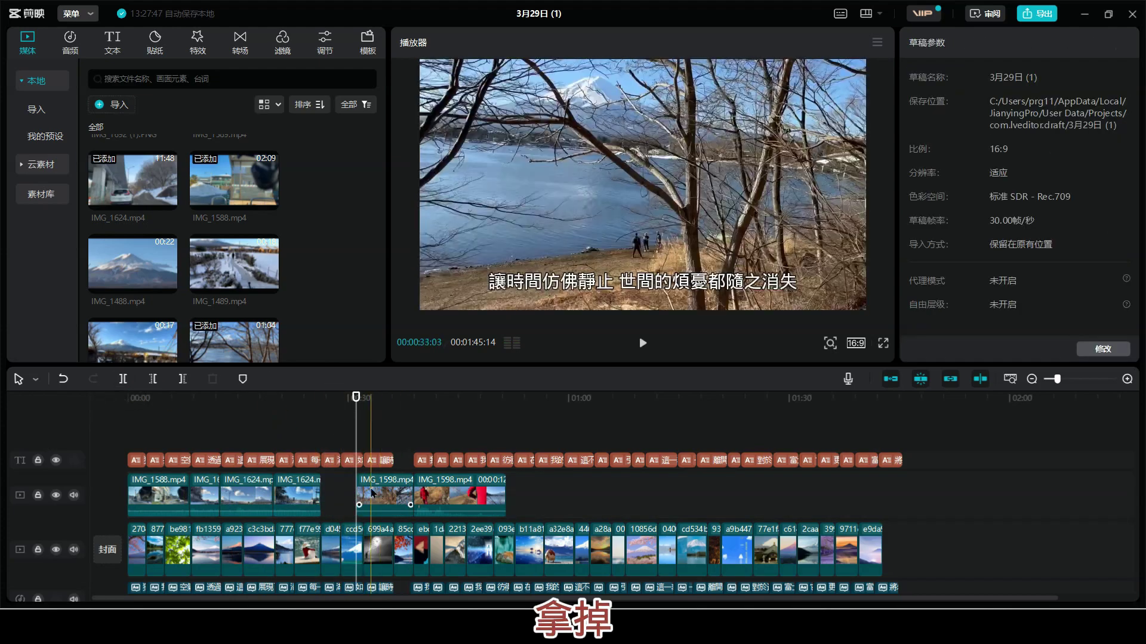
- Fill the gap after IMG_1624.mp4 with the remaining IMG_1598.mp4 piece, extended up to the walker clip, and play through the sequence
drag(371, 493, 412, 494)
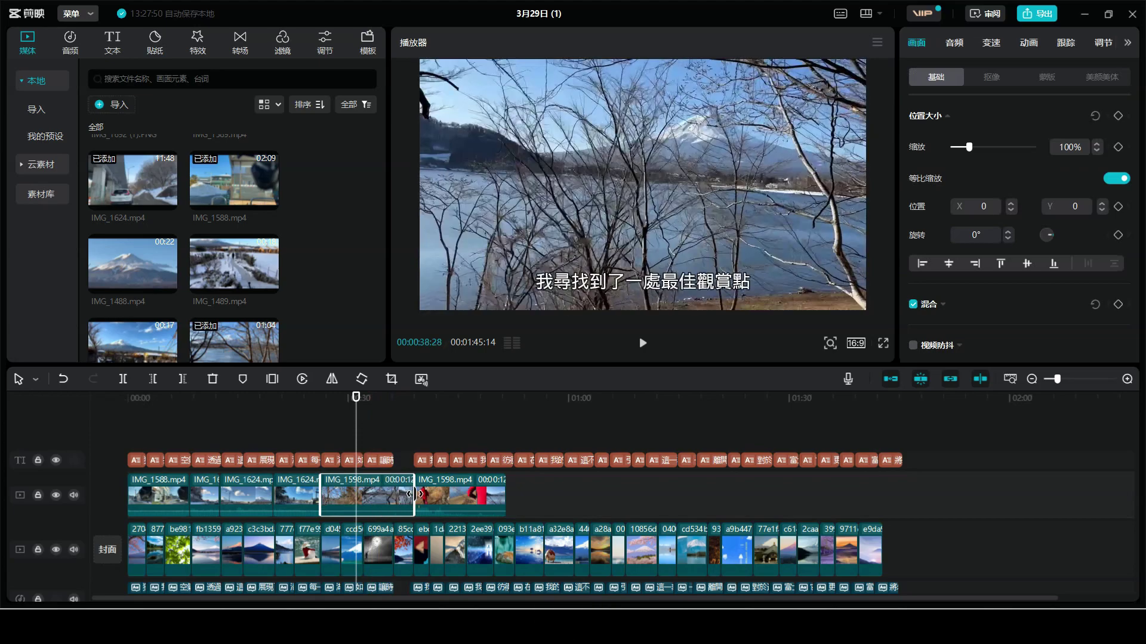
click(336, 407)
key(space)
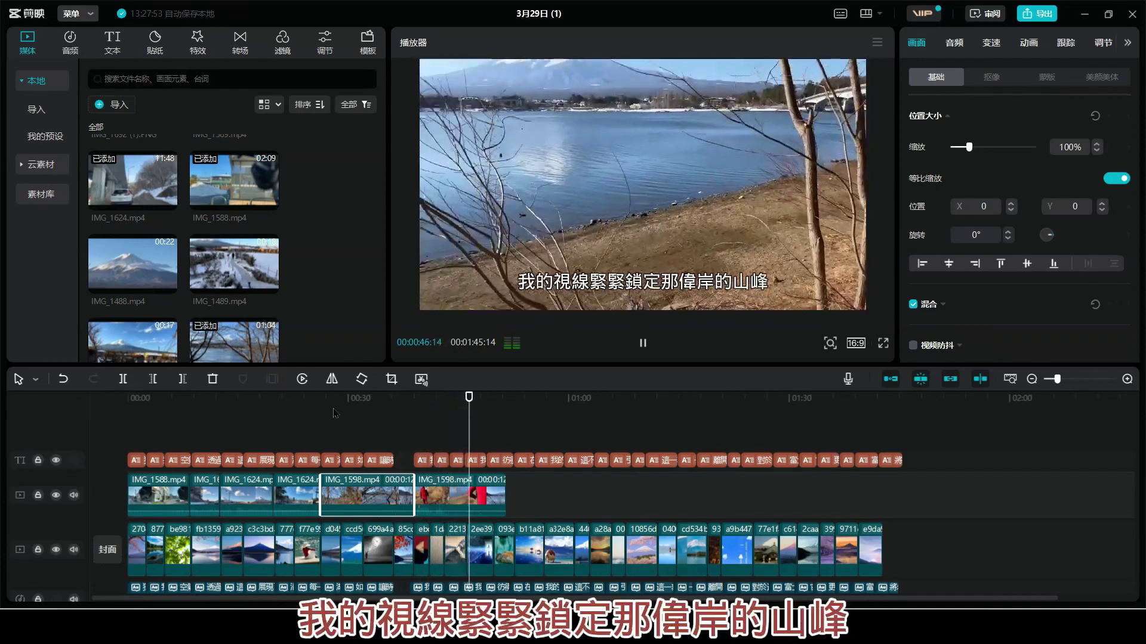
key(space)
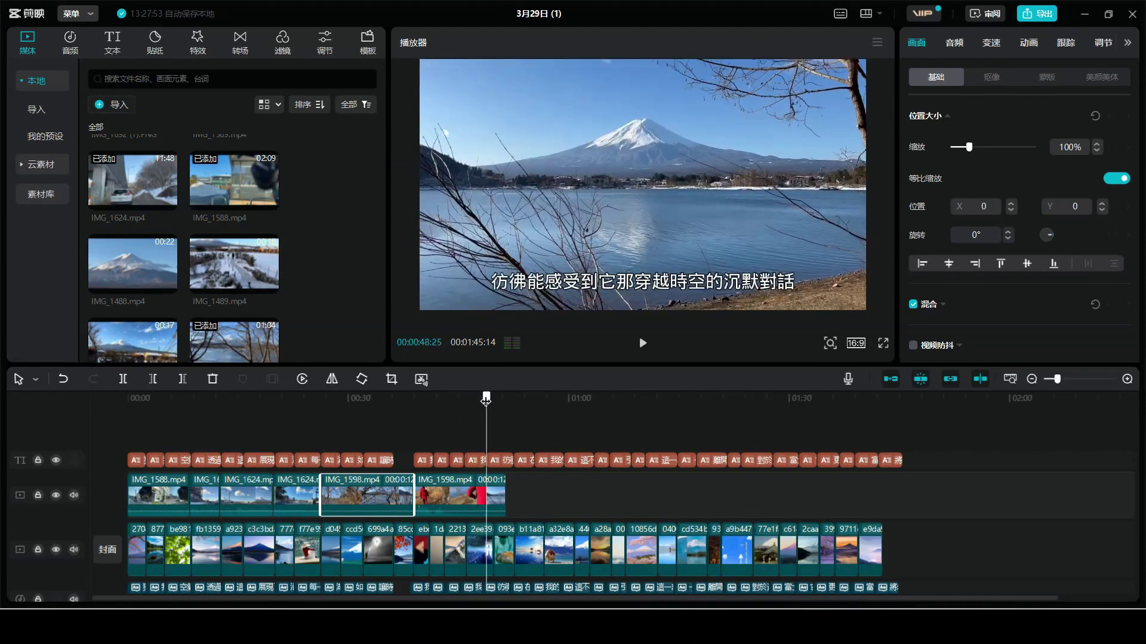
drag(486, 400, 444, 429)
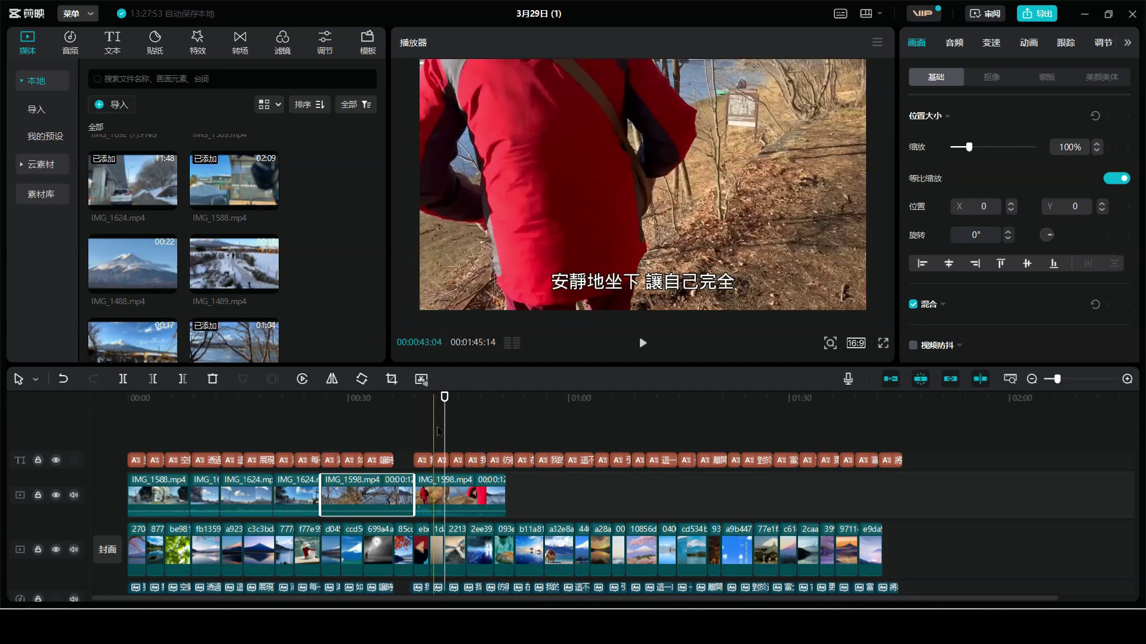
- Split the walker clip during 安靜地坐下 讓自己完全 and at 00:00:46:04, delete the section between the cuts, and move the remaining piece back
click(123, 380)
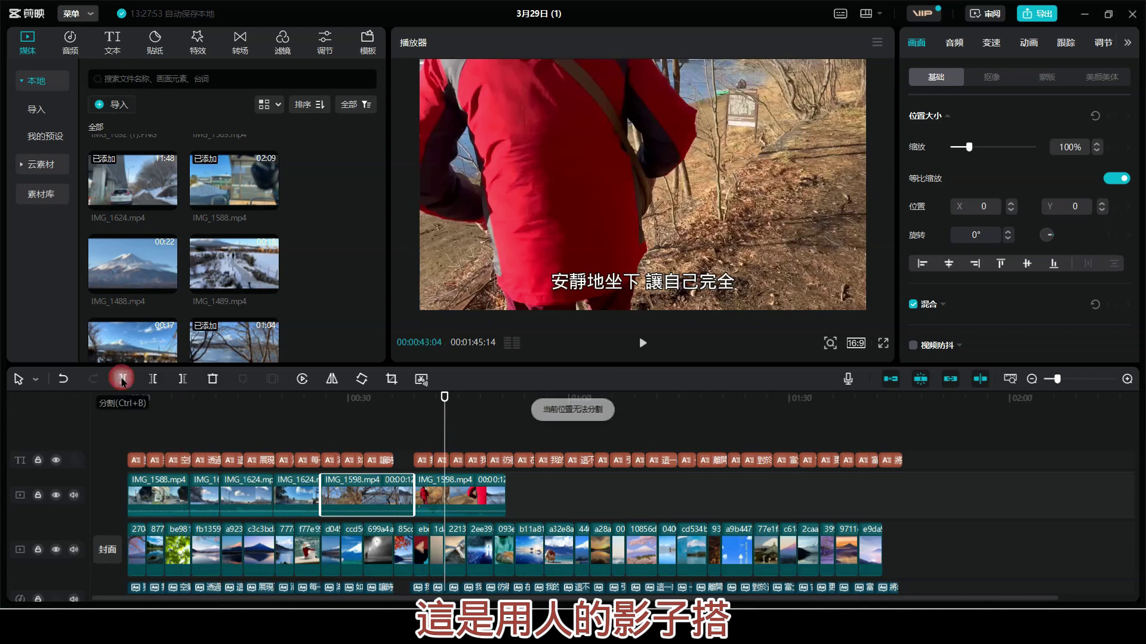
click(458, 500)
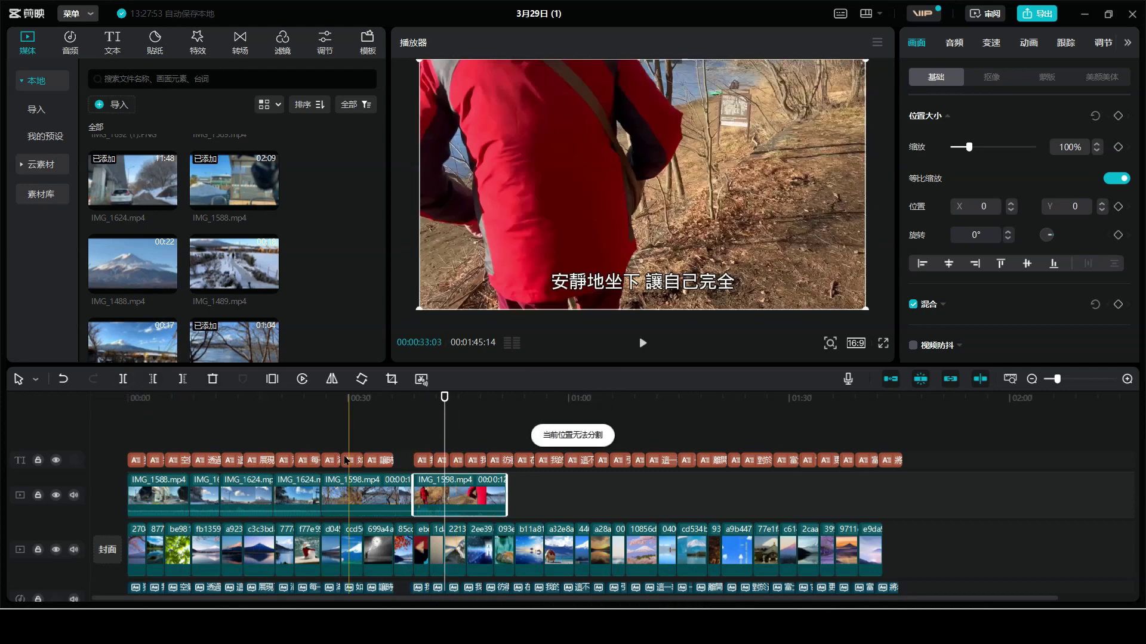
click(123, 379)
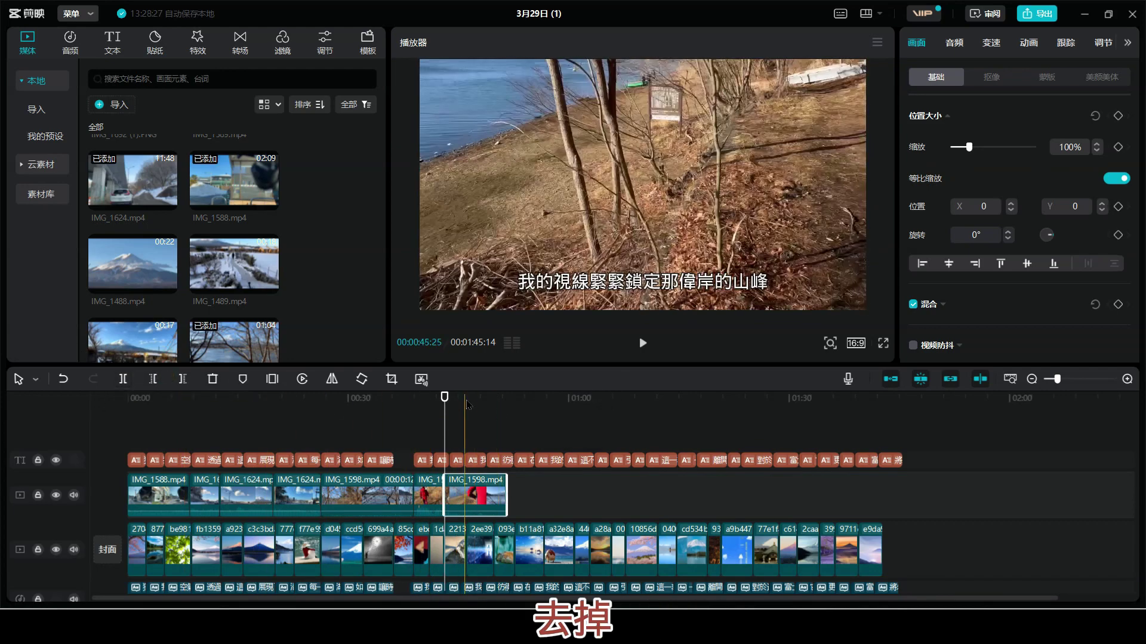
drag(447, 399, 465, 400)
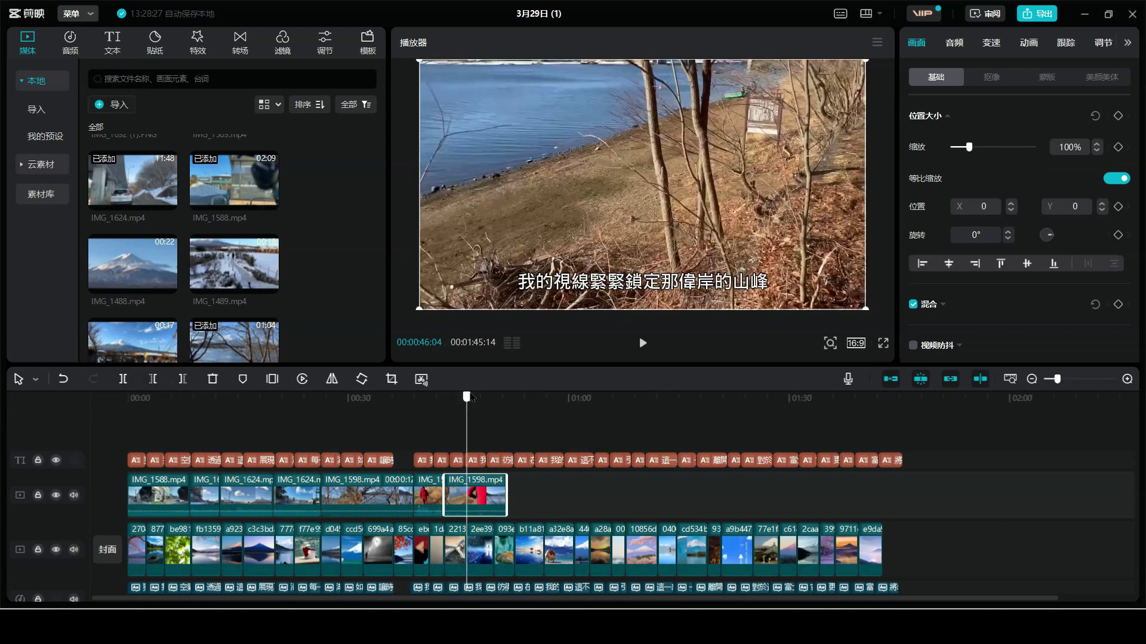
click(123, 380)
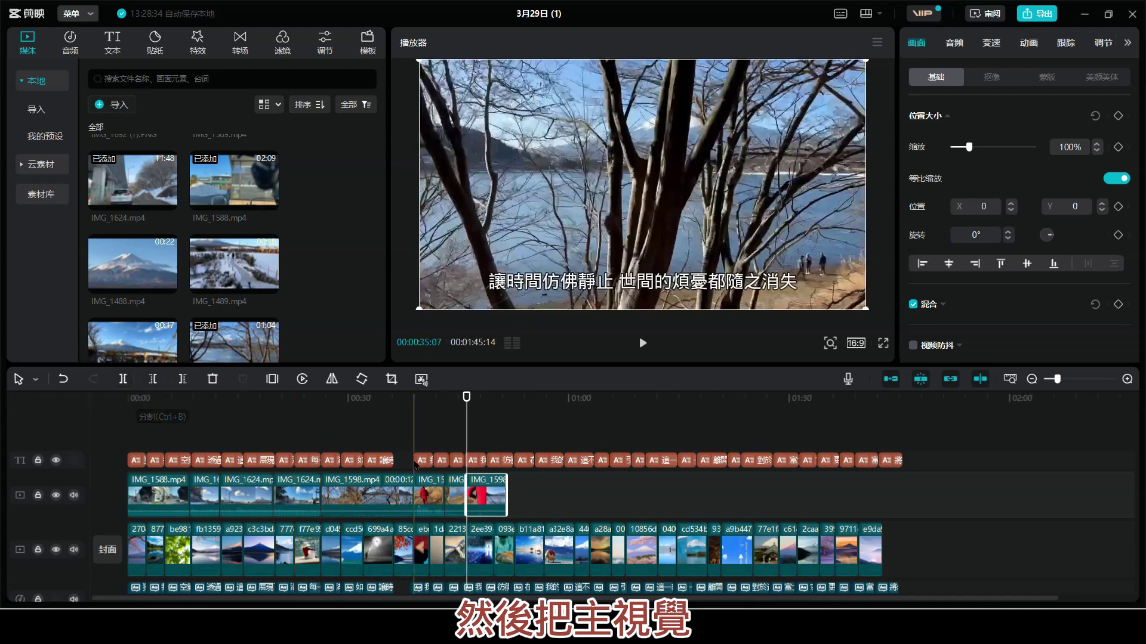
click(457, 503)
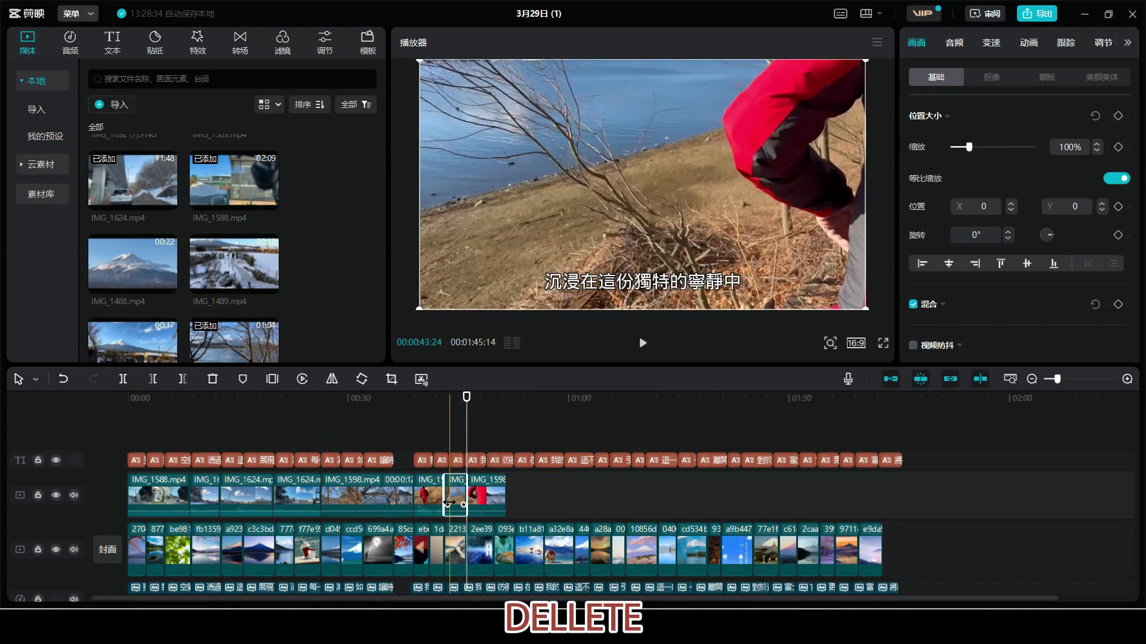
key(Delete)
drag(493, 494, 468, 497)
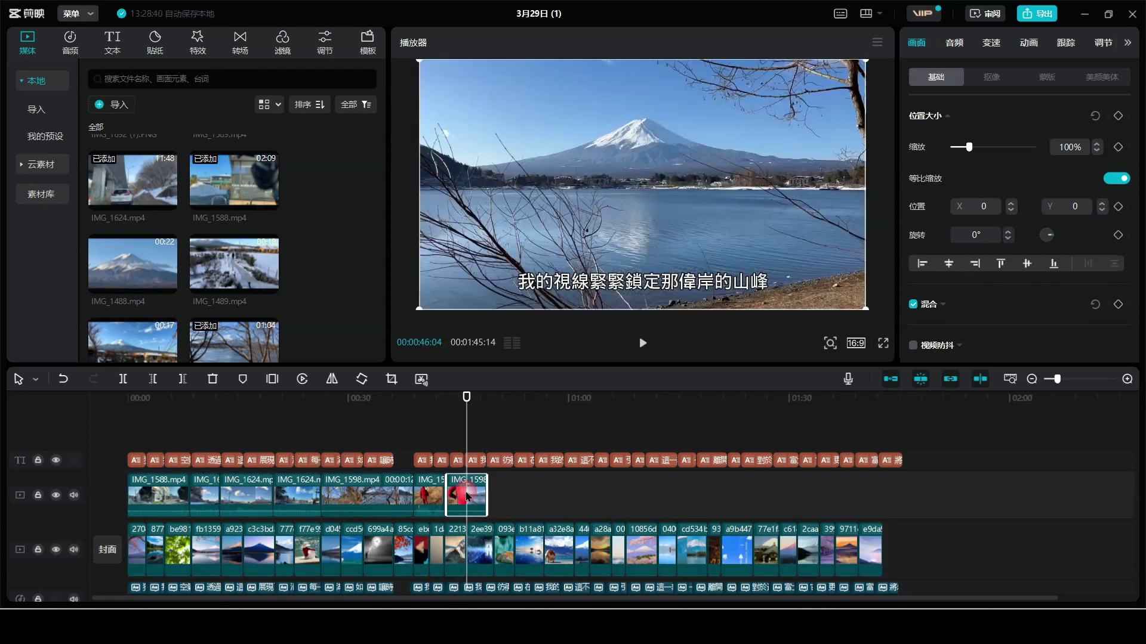
- Place the Mount Fuji lake piece of IMG_1598.mp4 flush against the walker clip's end and play through the join
click(442, 398)
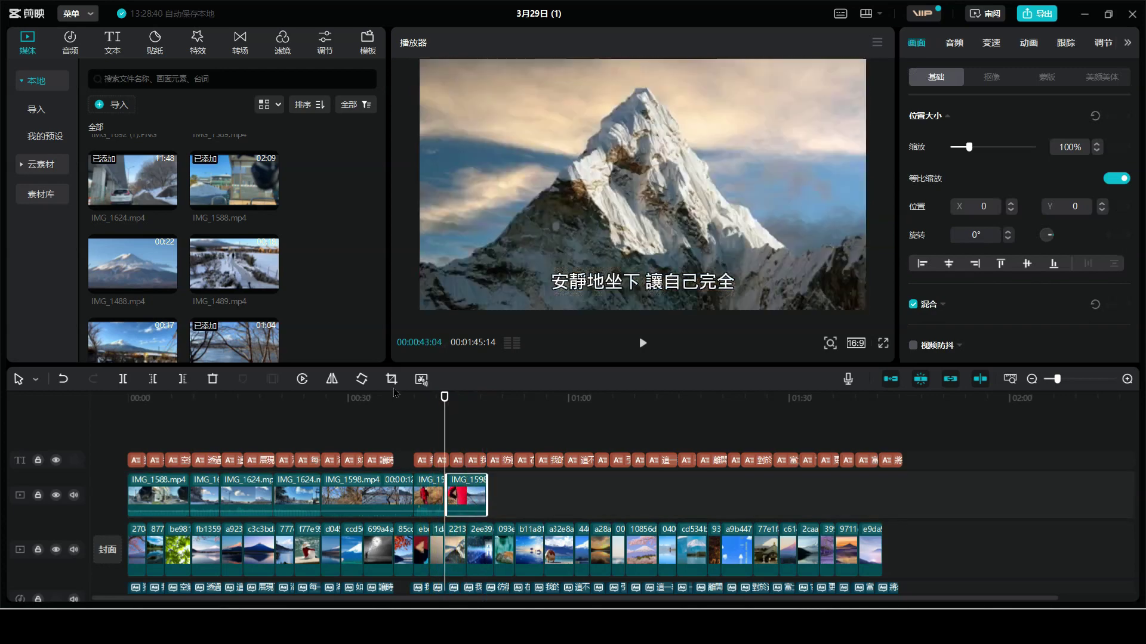
scroll(432, 404, up, 5)
drag(483, 501, 466, 502)
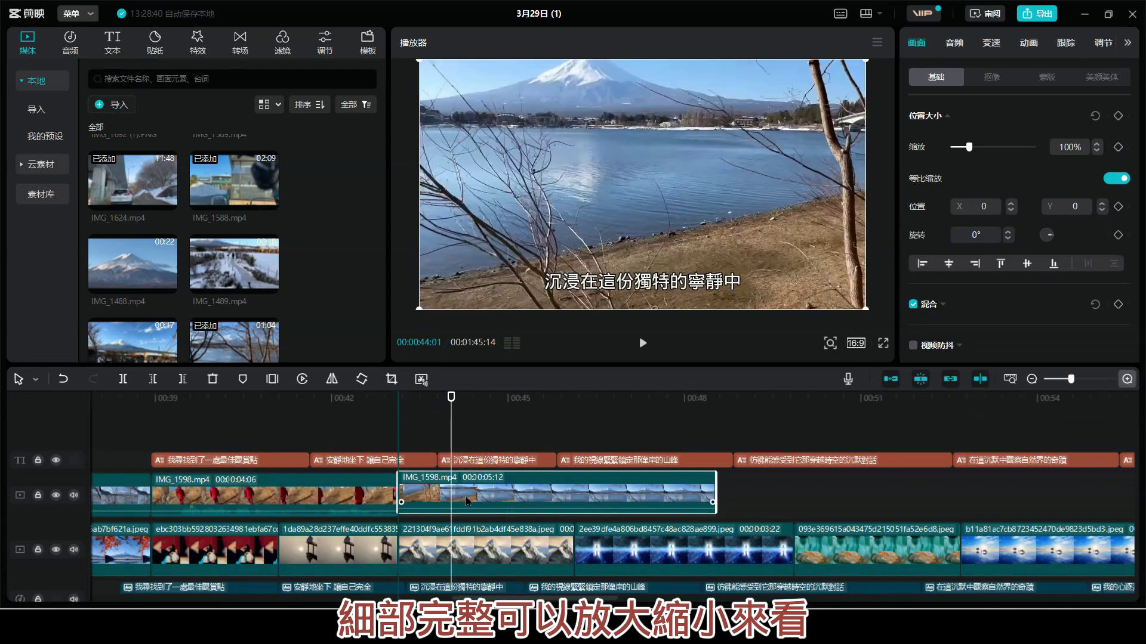
click(367, 398)
key(space)
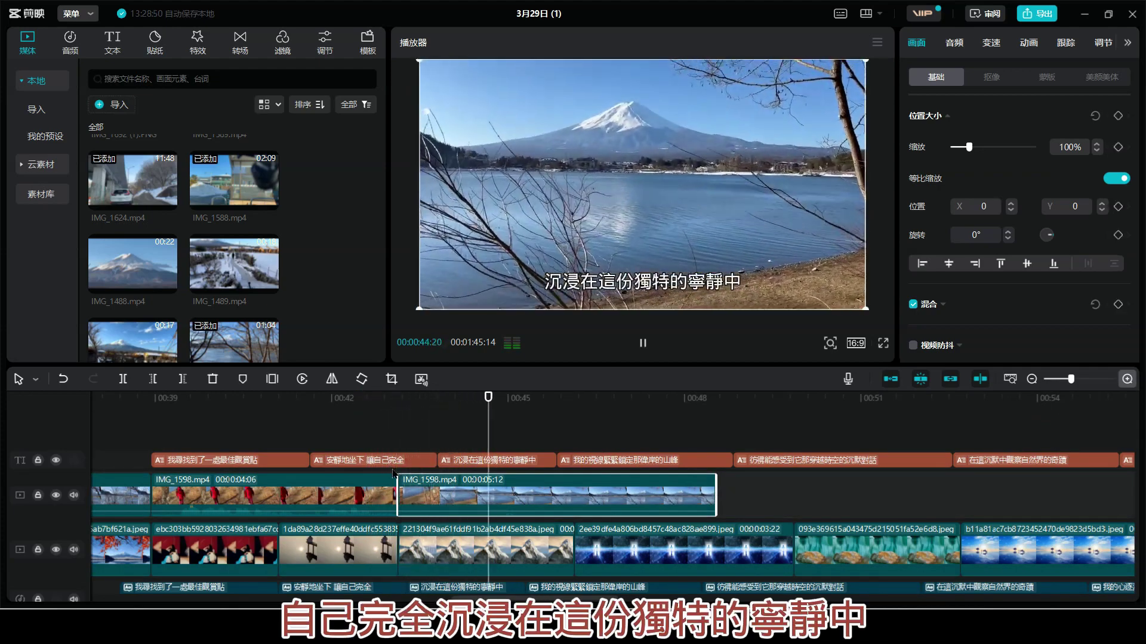
key(space)
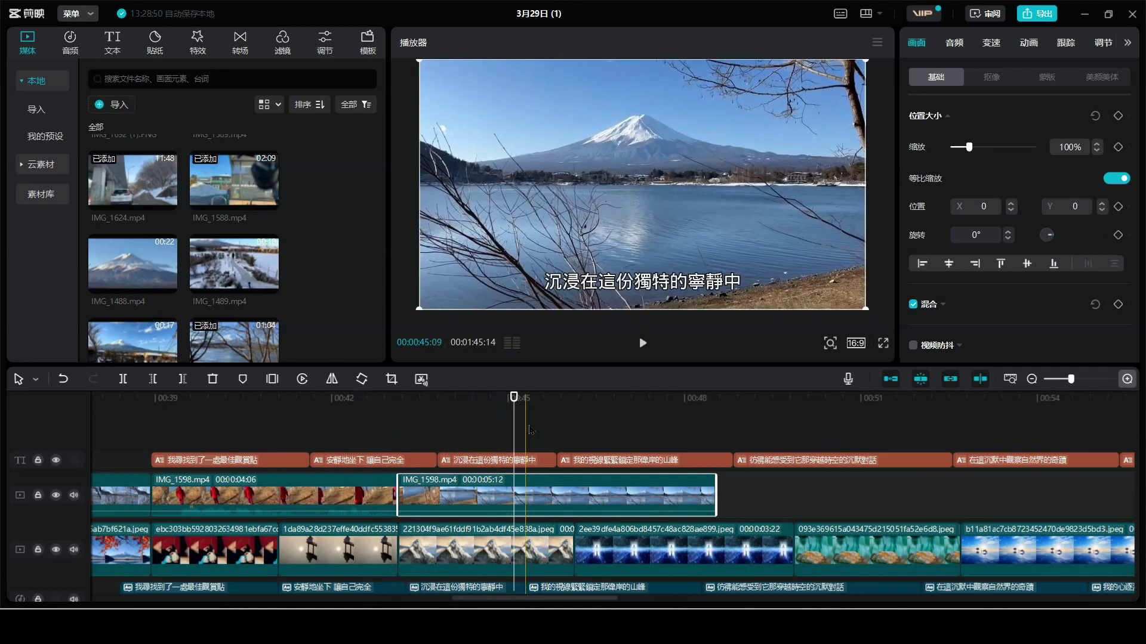
- Cut off the lake clip's shaky opening before the subtitle 沉浸在這份獨特的寧靜中, move the rest against the walker clip, and play the join
drag(511, 411, 437, 411)
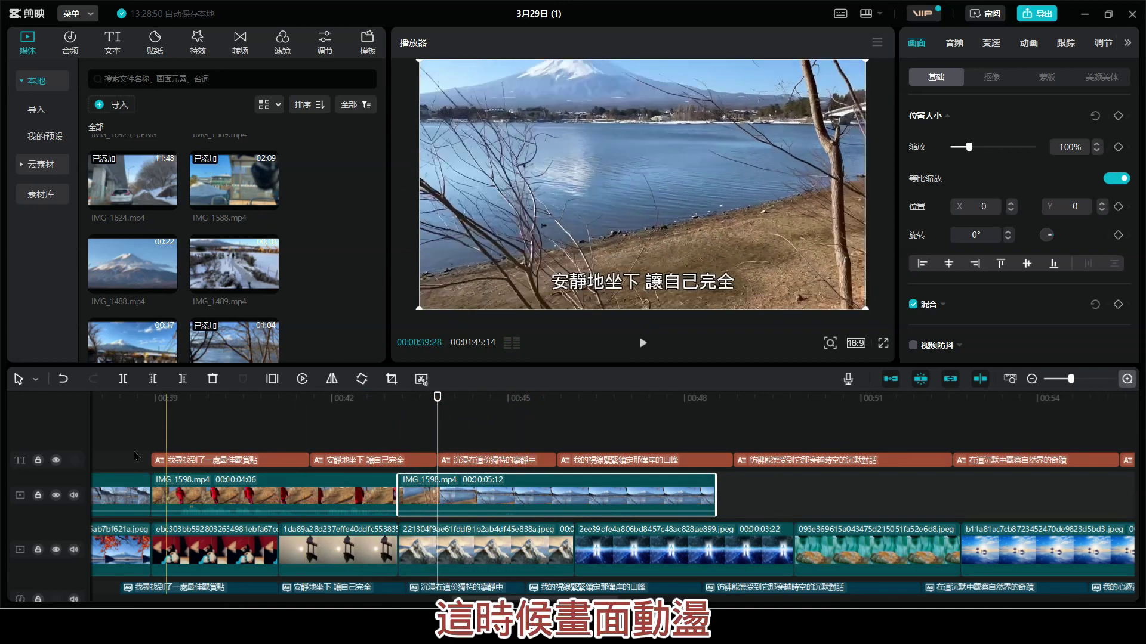
click(122, 379)
click(421, 502)
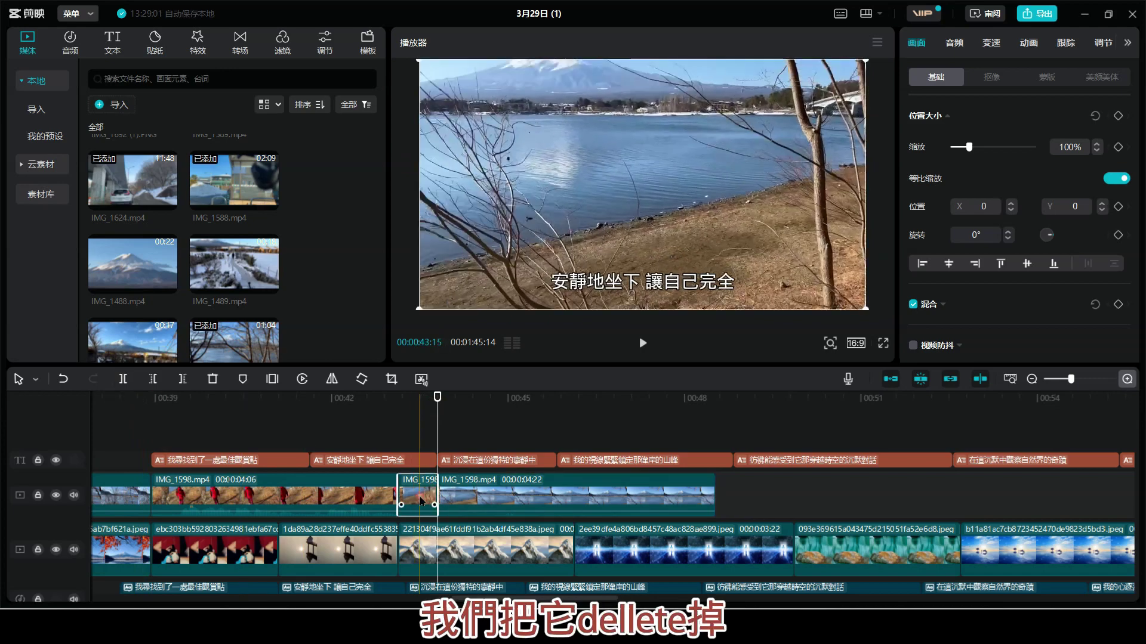
key(Delete)
drag(494, 501, 427, 481)
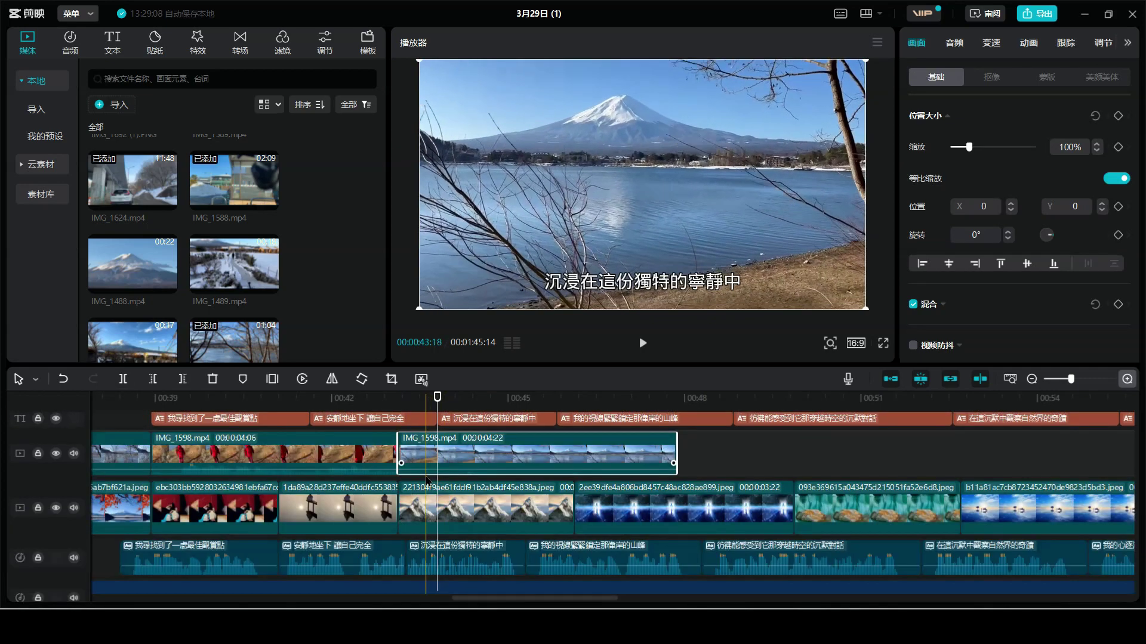
click(378, 397)
key(space)
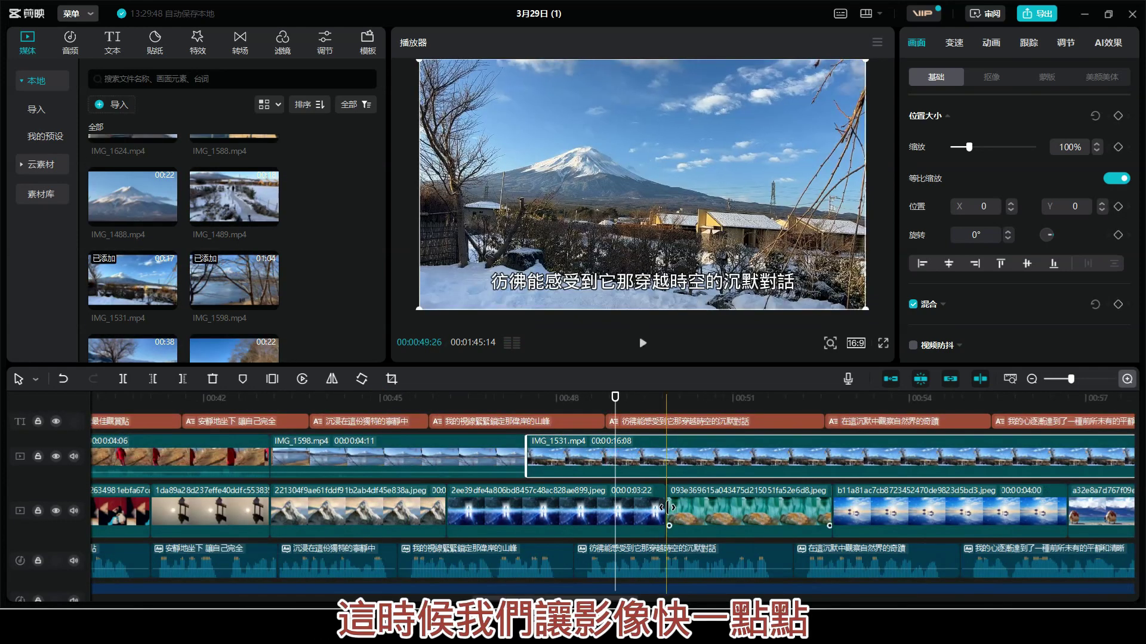
- Speed up the IMG_1531.mp4 clip to 4.6x and play from the end of the preceding lake clip
right_click(735, 467)
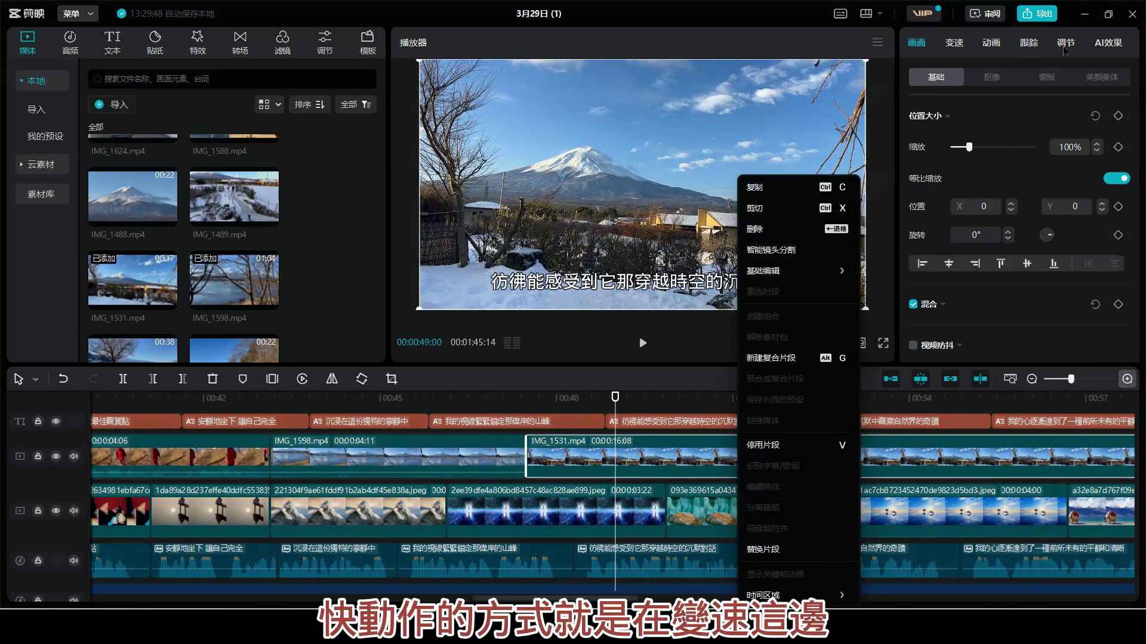
click(958, 46)
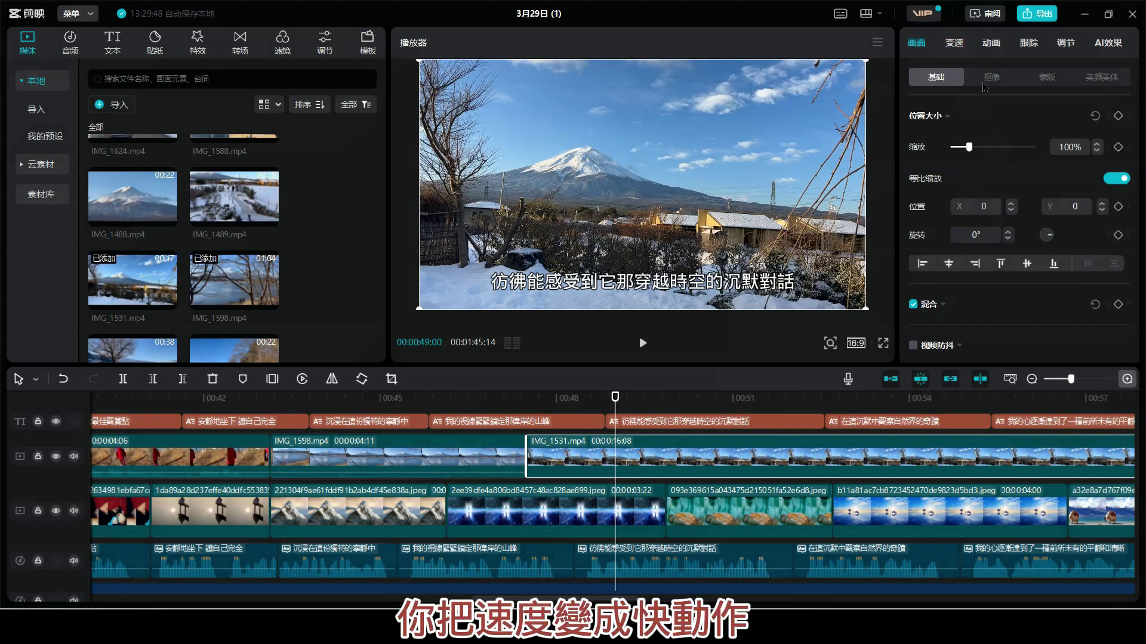
click(954, 46)
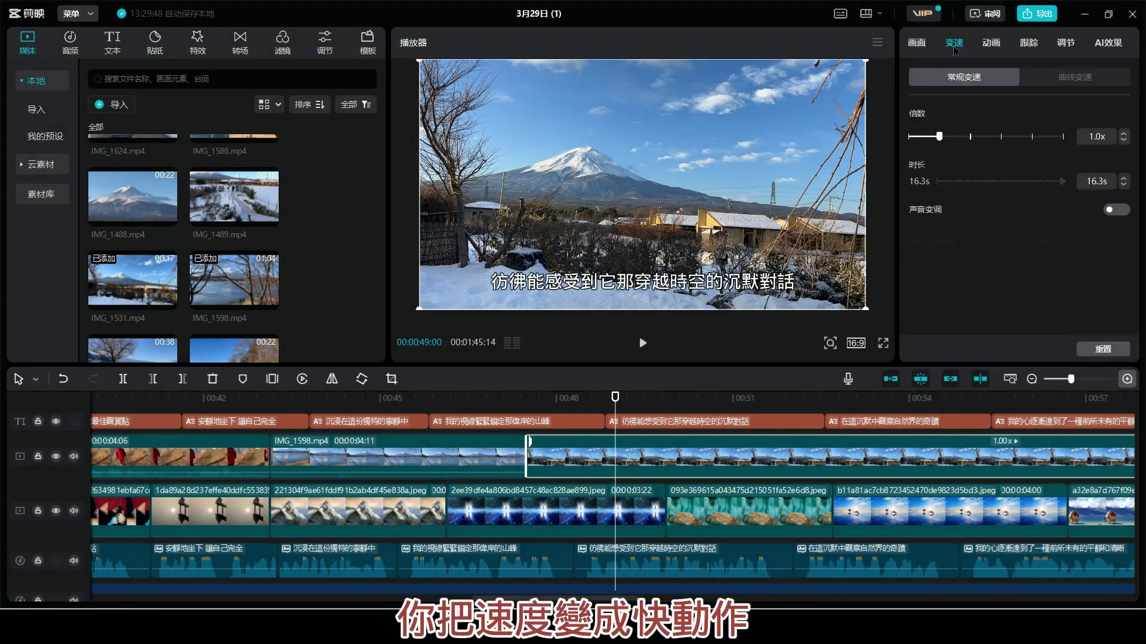
click(1000, 138)
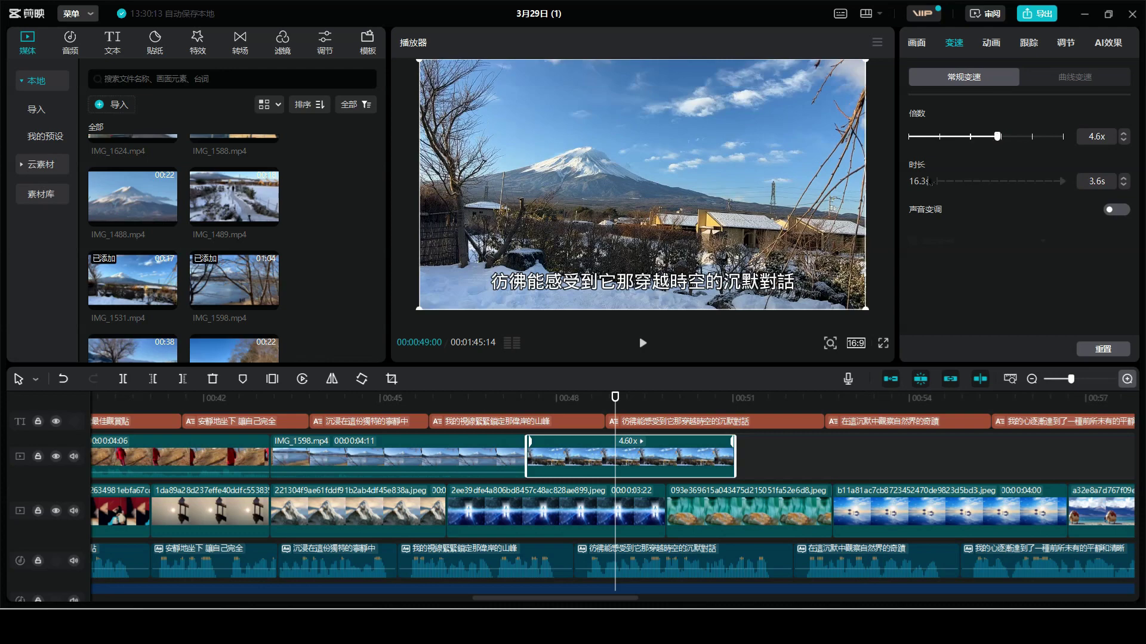
click(511, 396)
click(475, 399)
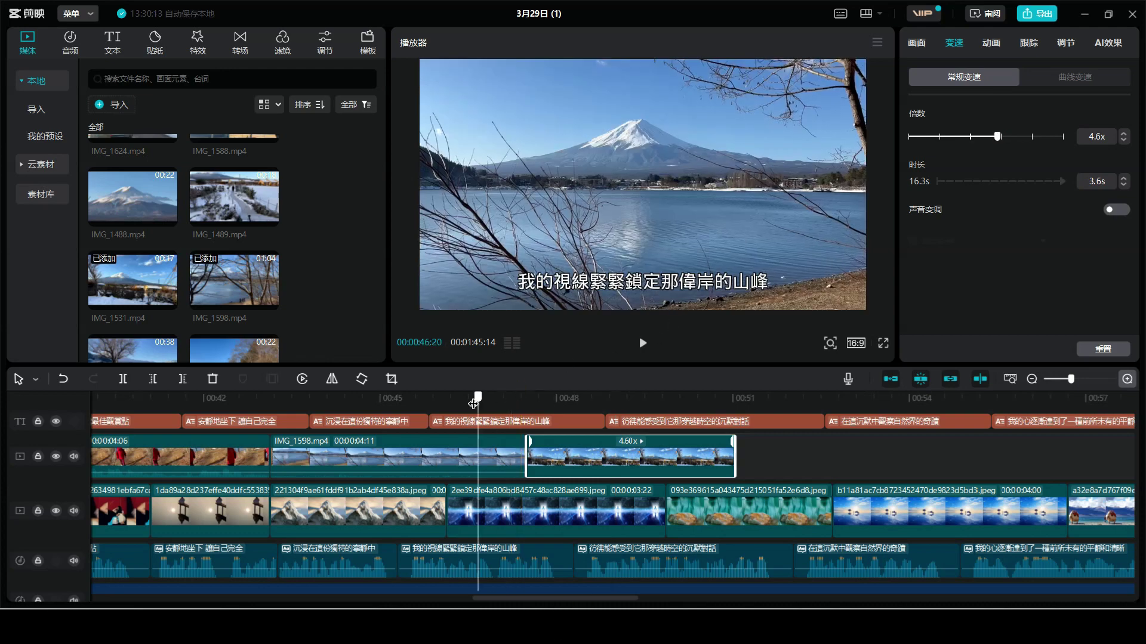
key(space)
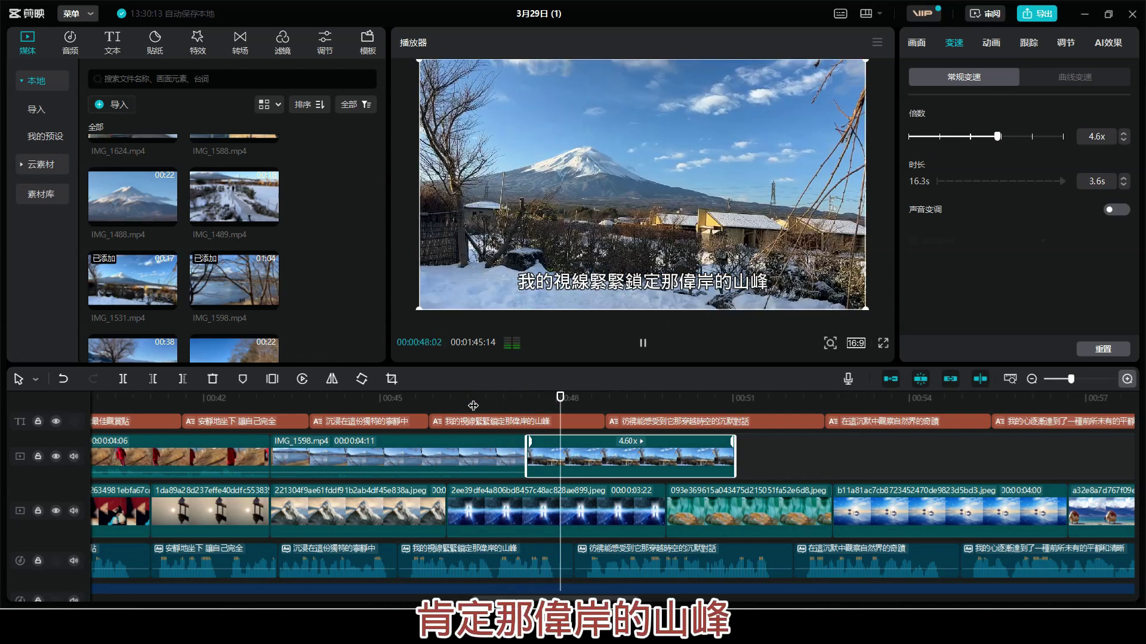
- Add the 模糊 blur transition between the lake clip and IMG_1531.mp4, and play it
click(528, 401)
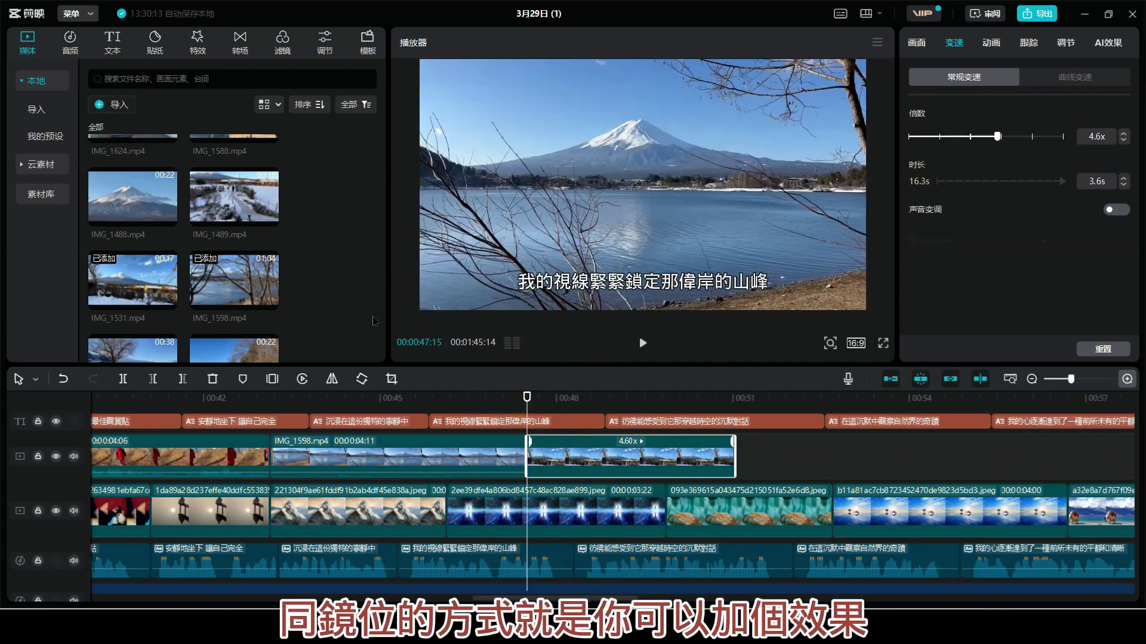
click(241, 51)
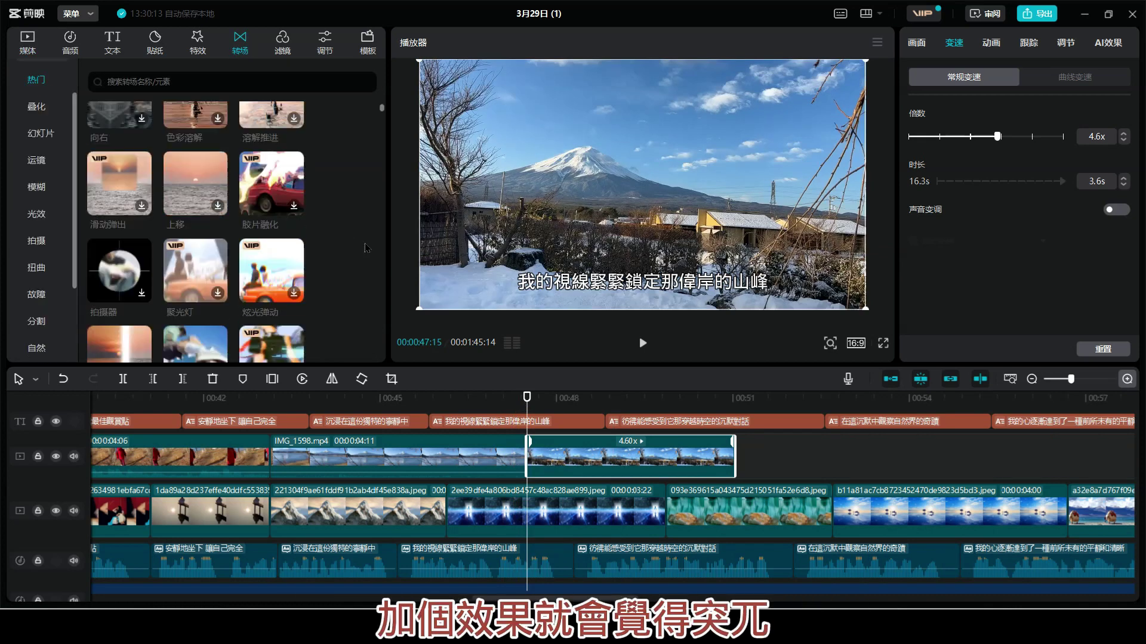
scroll(348, 271, down, 5)
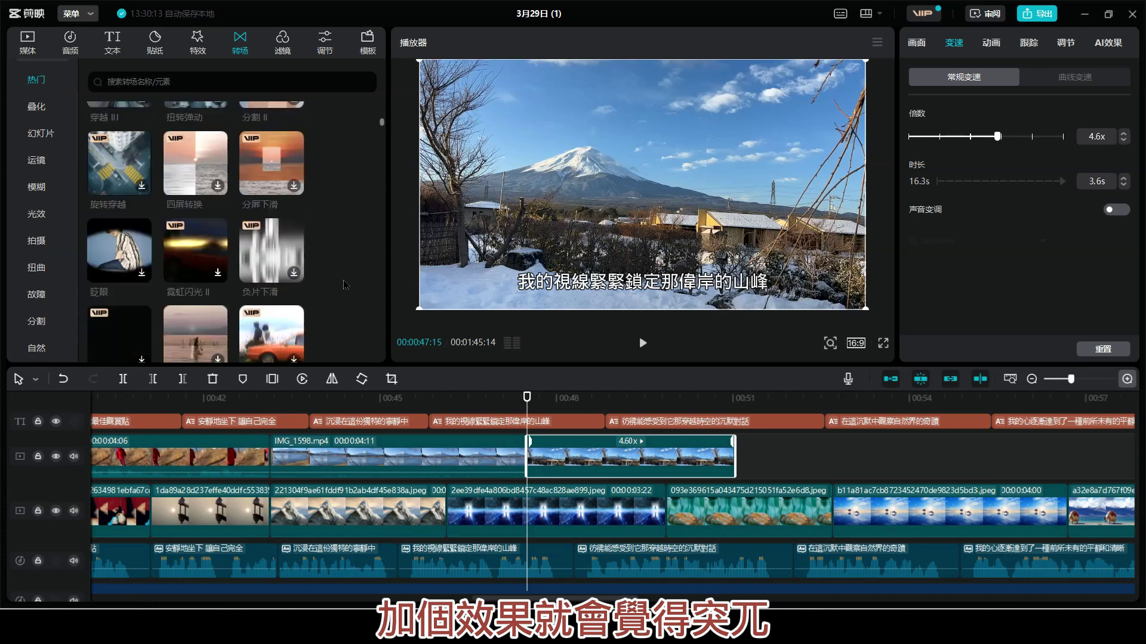
click(40, 190)
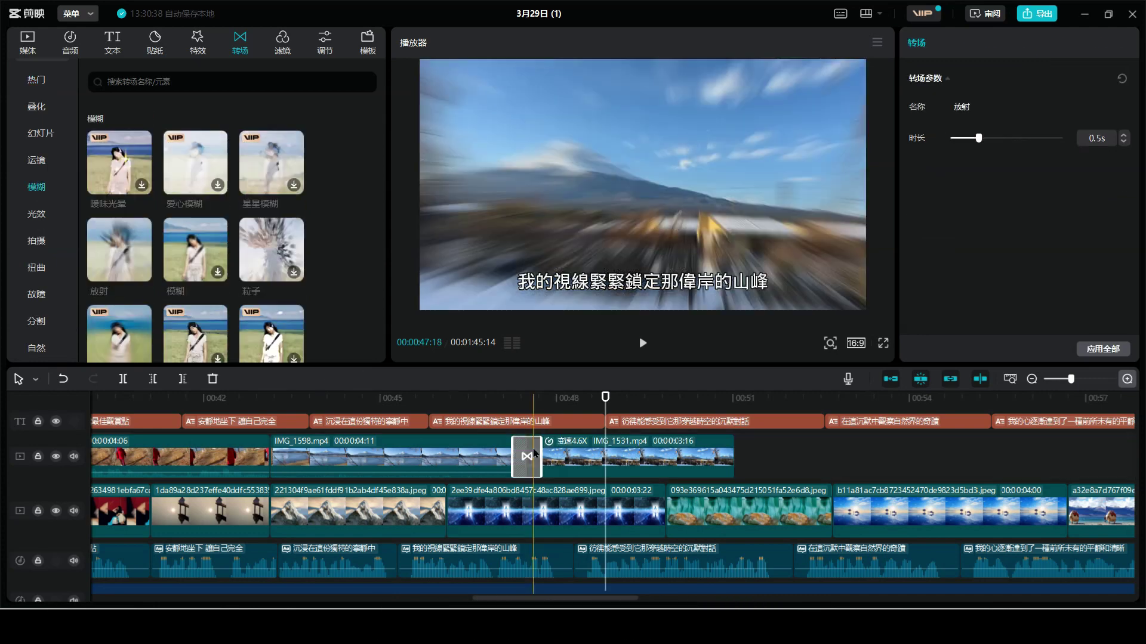
drag(215, 258, 517, 468)
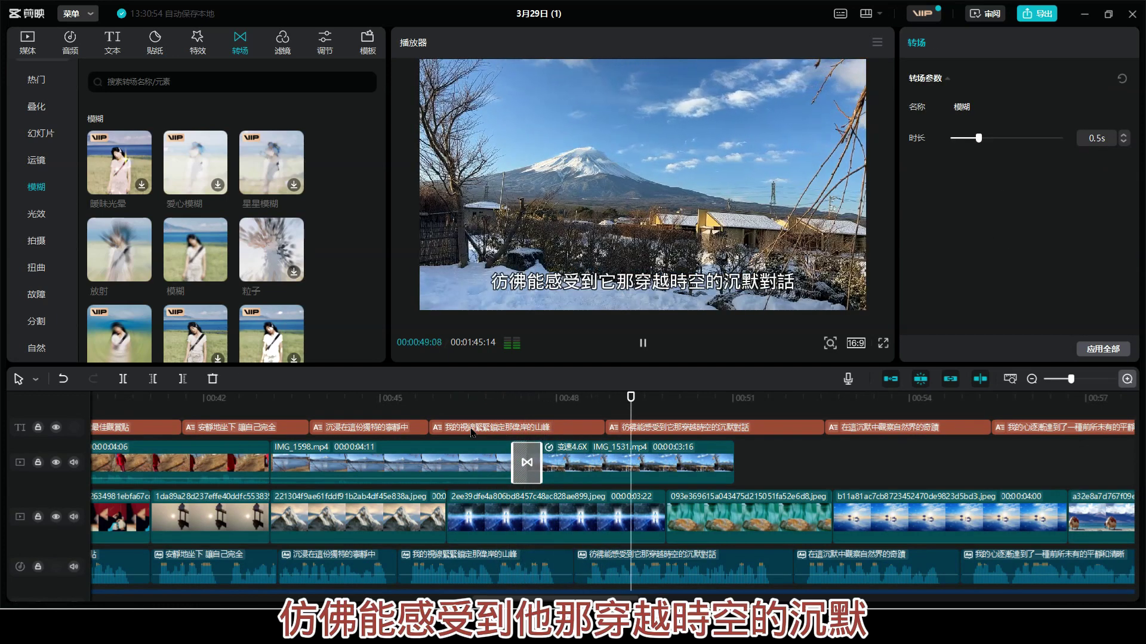
key(space)
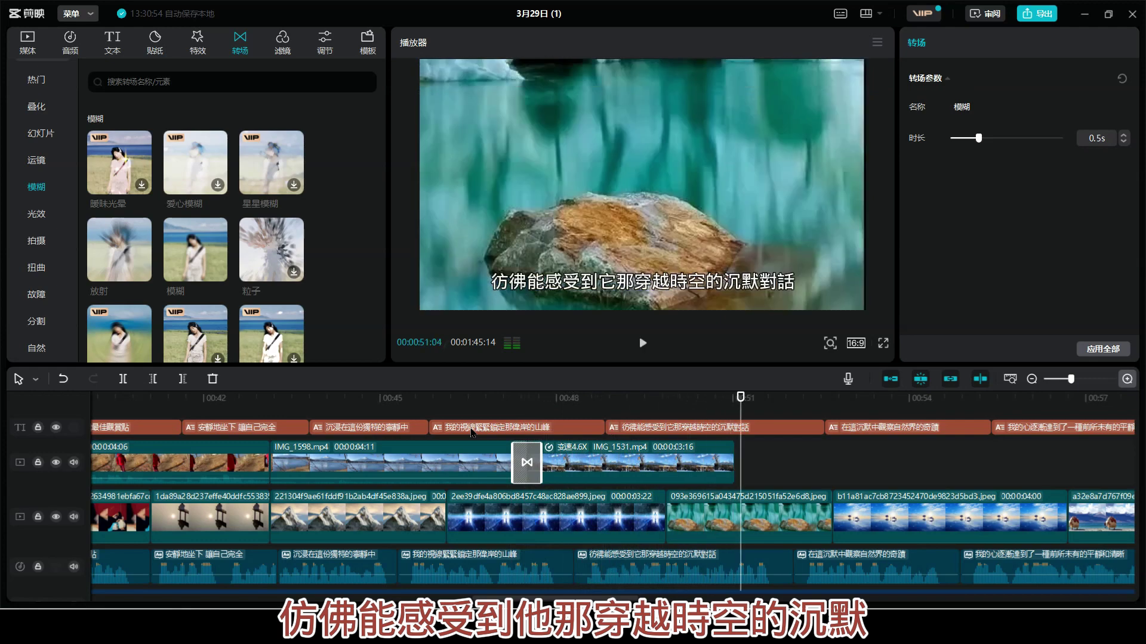
- Add IMG_0030.mp4 to the upper video track directly after IMG_1531.mp4 and play across the join
drag(745, 404, 734, 412)
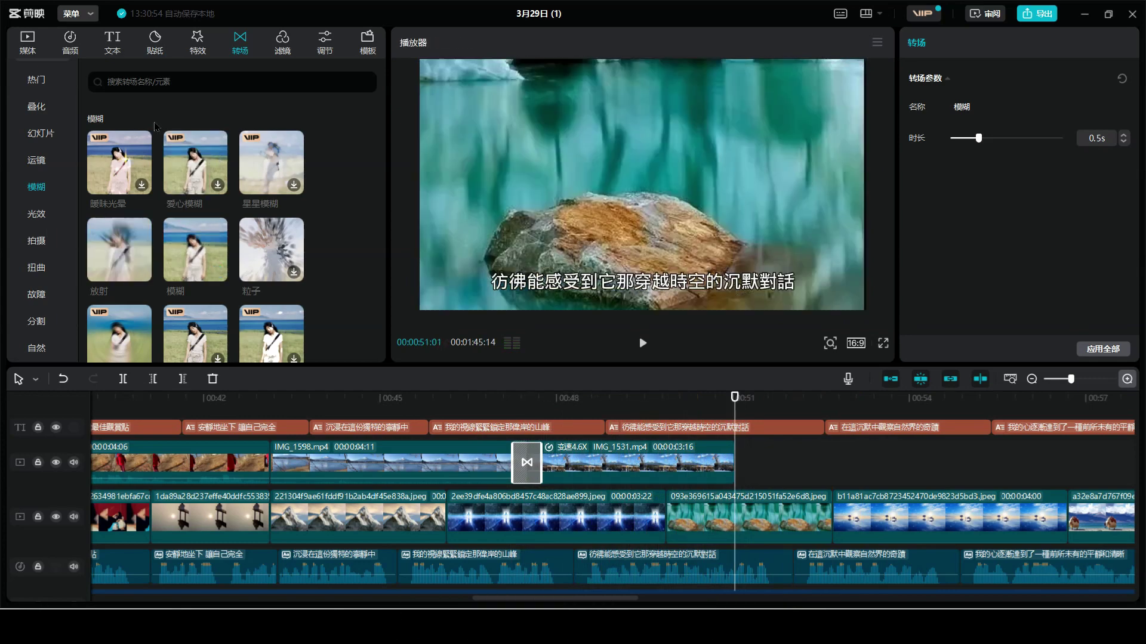
click(24, 39)
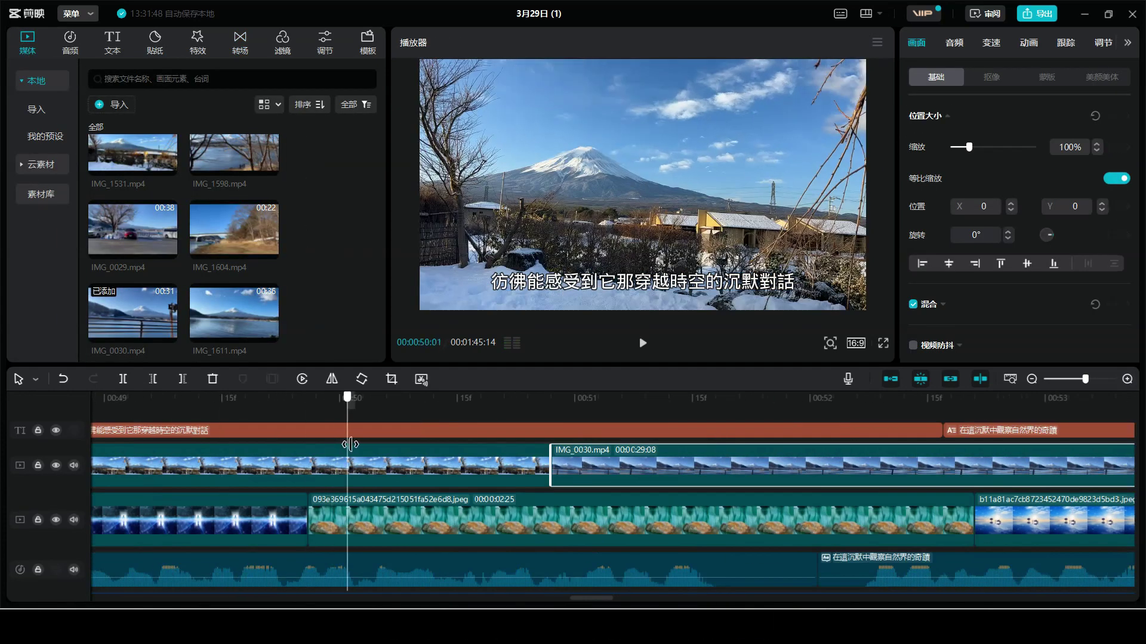
key(space)
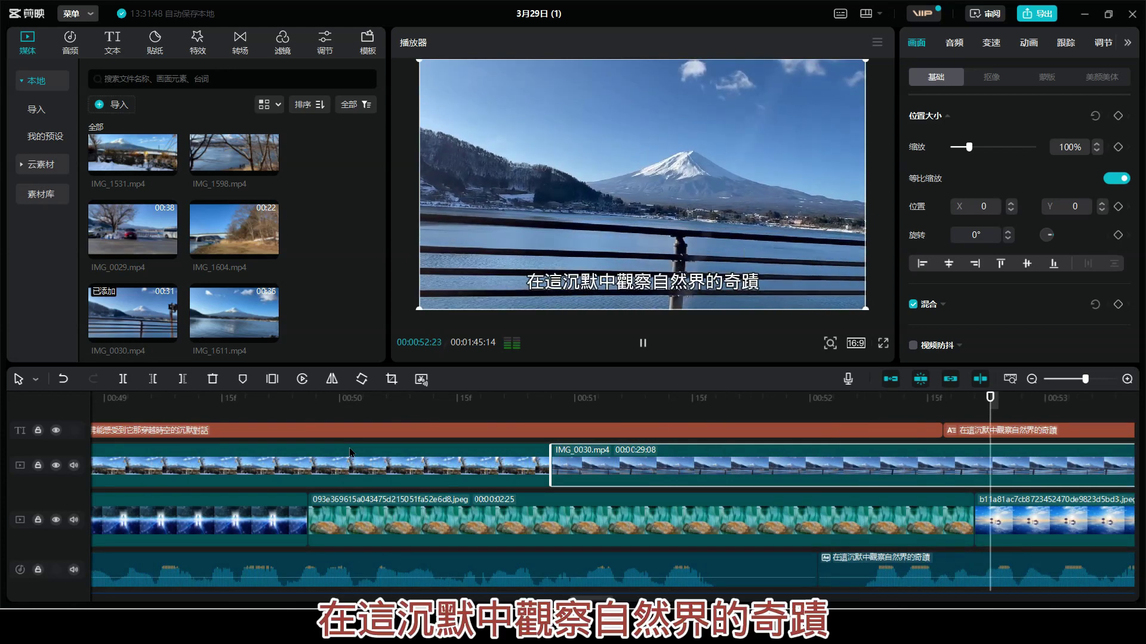
key(space)
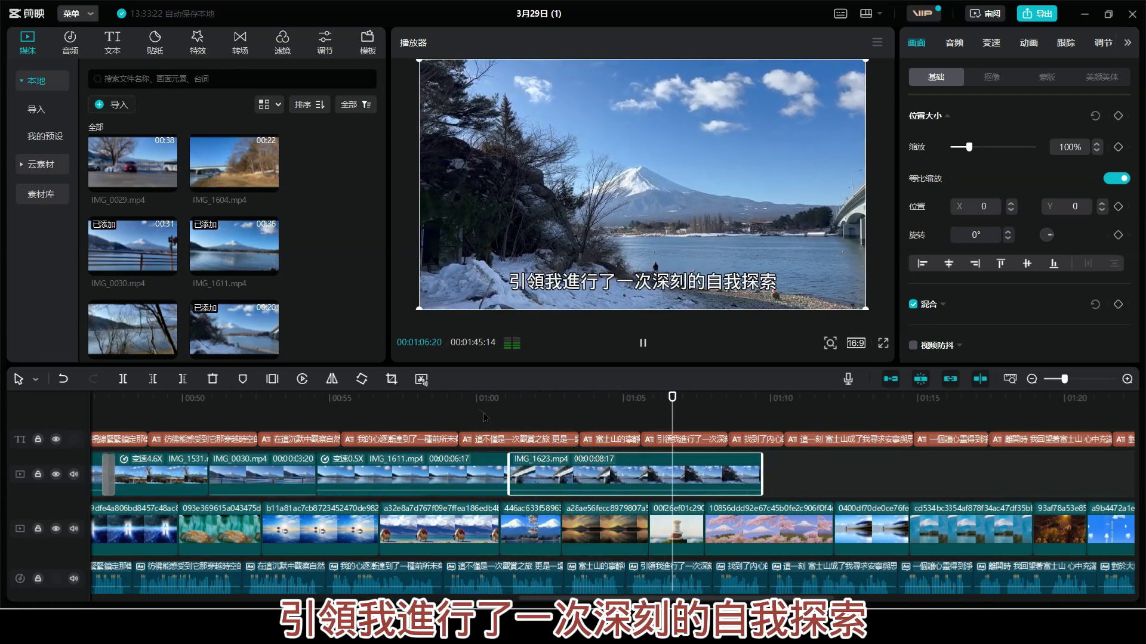
- Trim the end of IMG_1623.mp4 to a duration of 00:00:06:29, append IMG_1489.mp4 after it, and play from just before the join
key(space)
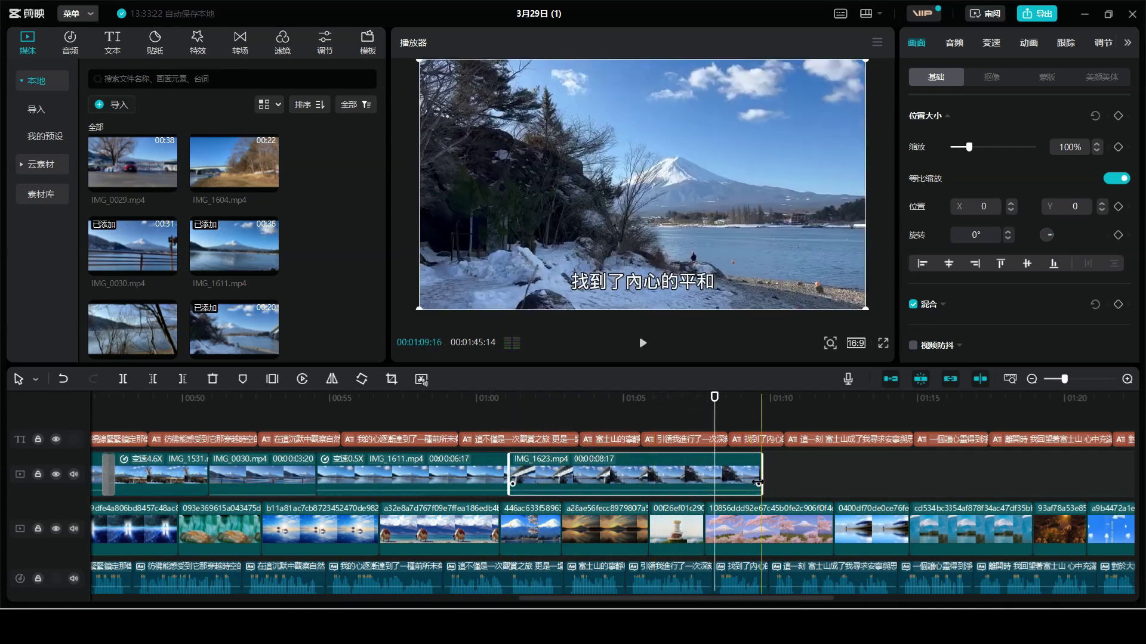
drag(740, 478, 715, 477)
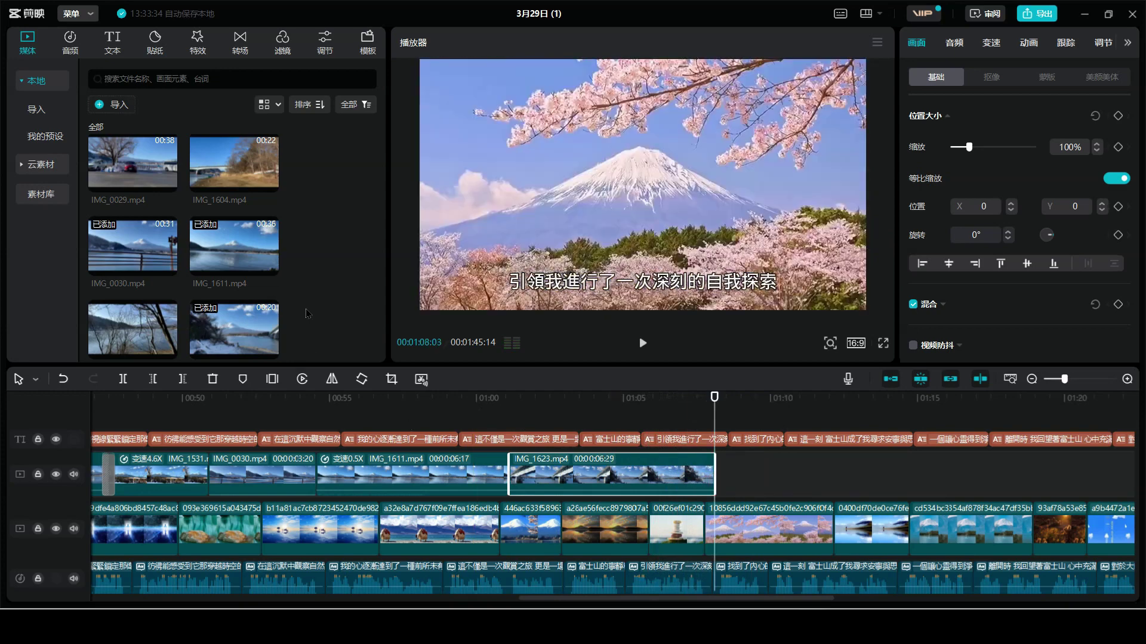
scroll(288, 292, down, 3)
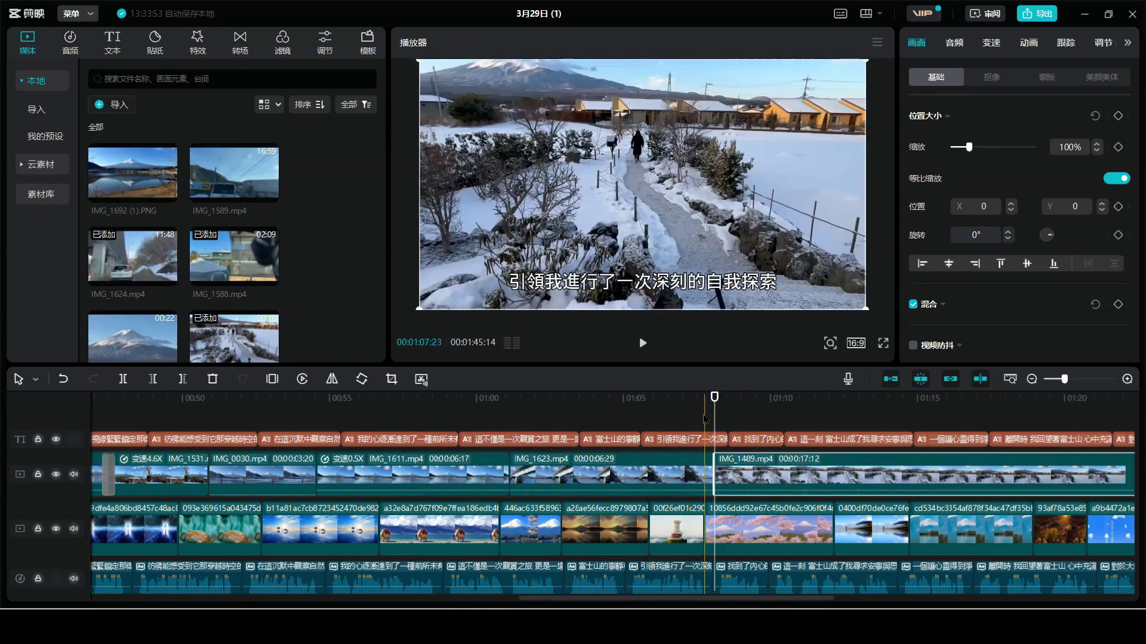
click(687, 410)
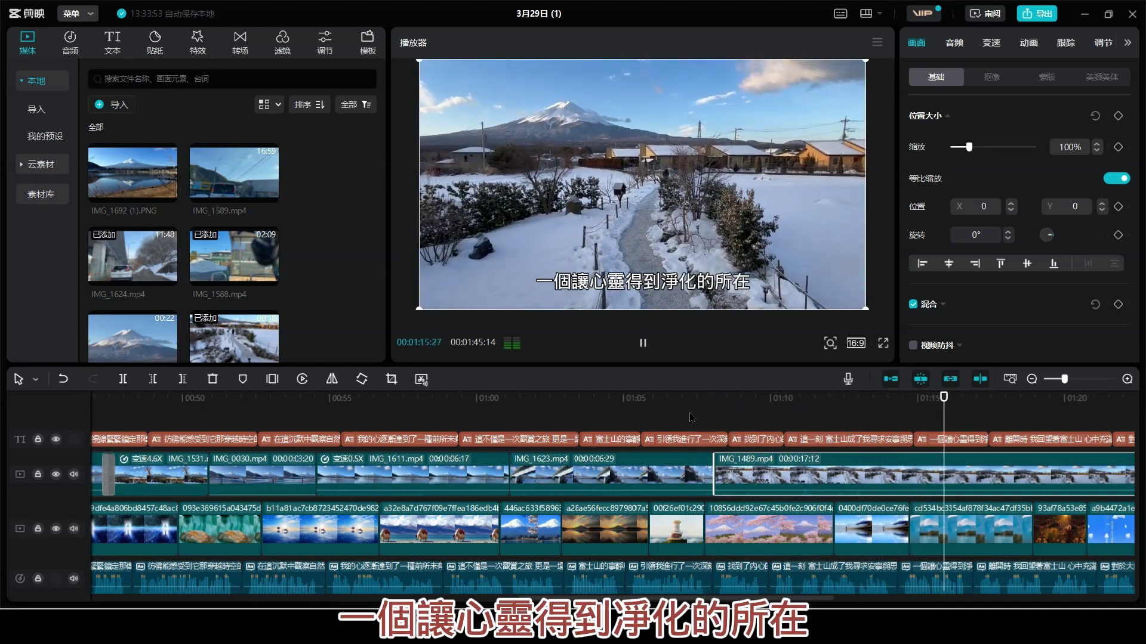
- Split IMG_1489.mp4 at 00:01:16:21, append IMG_0029.mp4 after its first part, and trim IMG_0029.mp4 to 00:00:10:11
key(space)
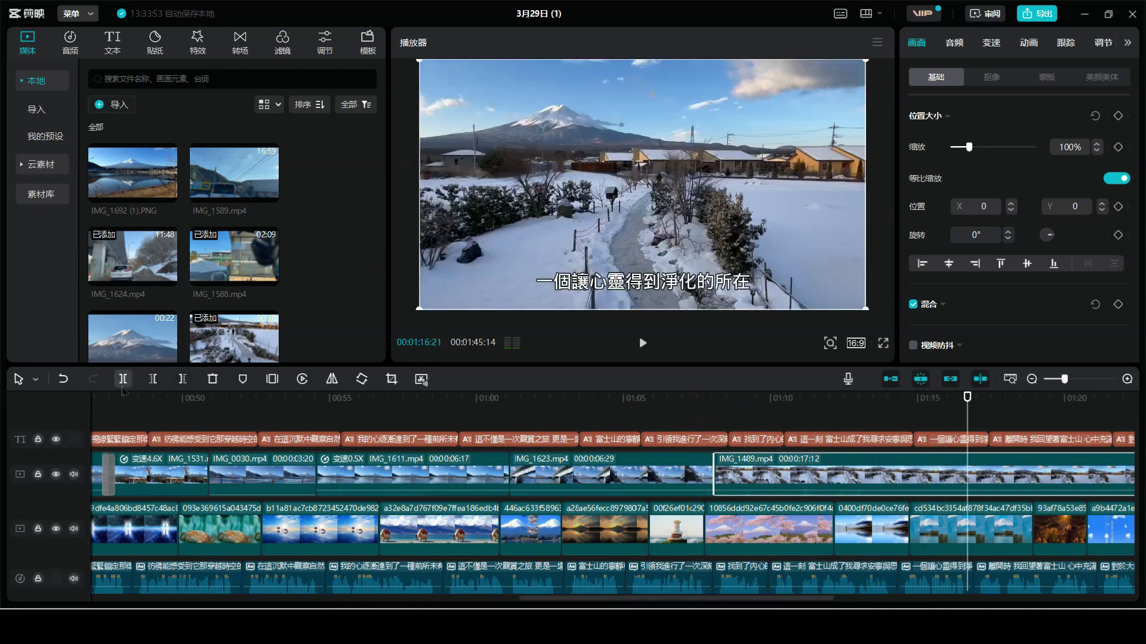
click(122, 383)
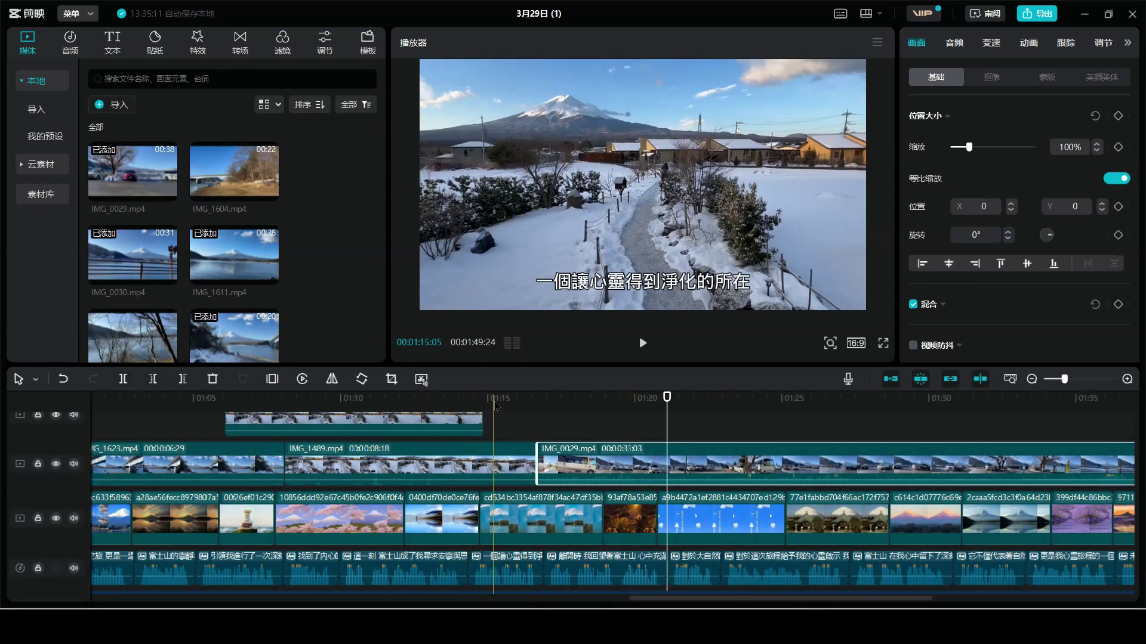
click(500, 400)
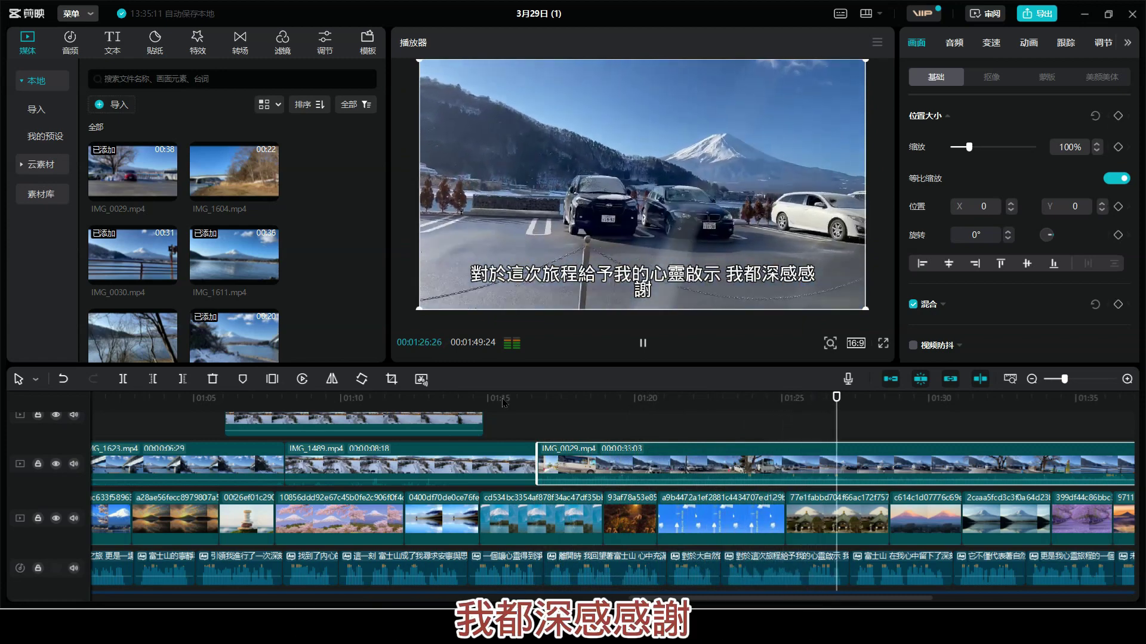
key(space)
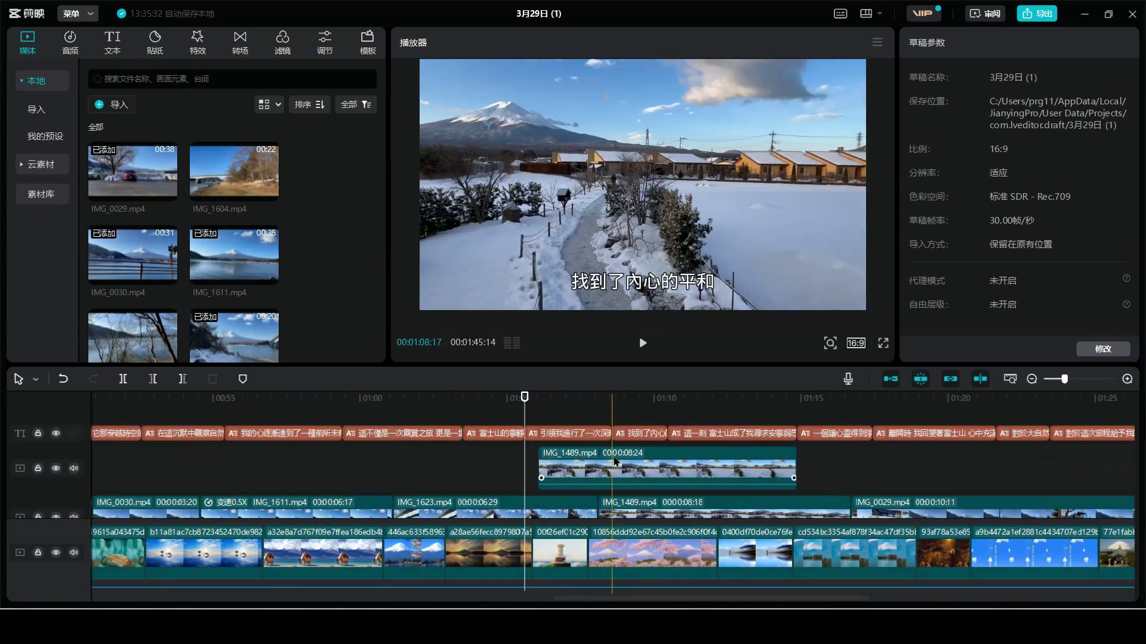
- Move the leftover IMG_1489.mp4 piece directly after IMG_0029.mp4, trim it to 00:00:06:11, and play from just before the join
drag(621, 468, 358, 483)
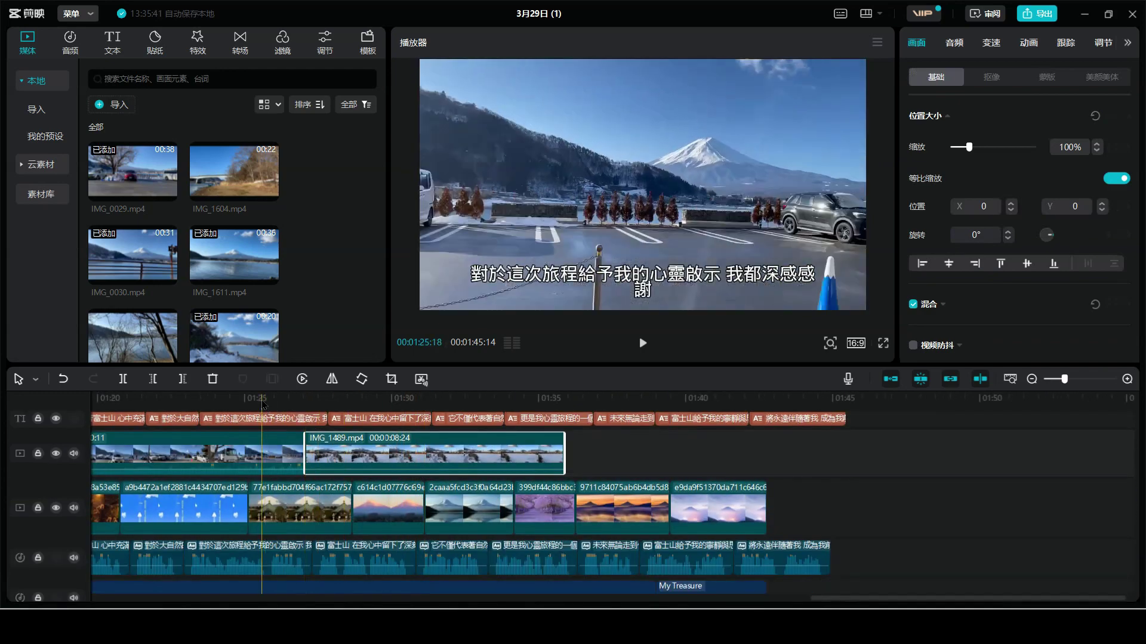
key(space)
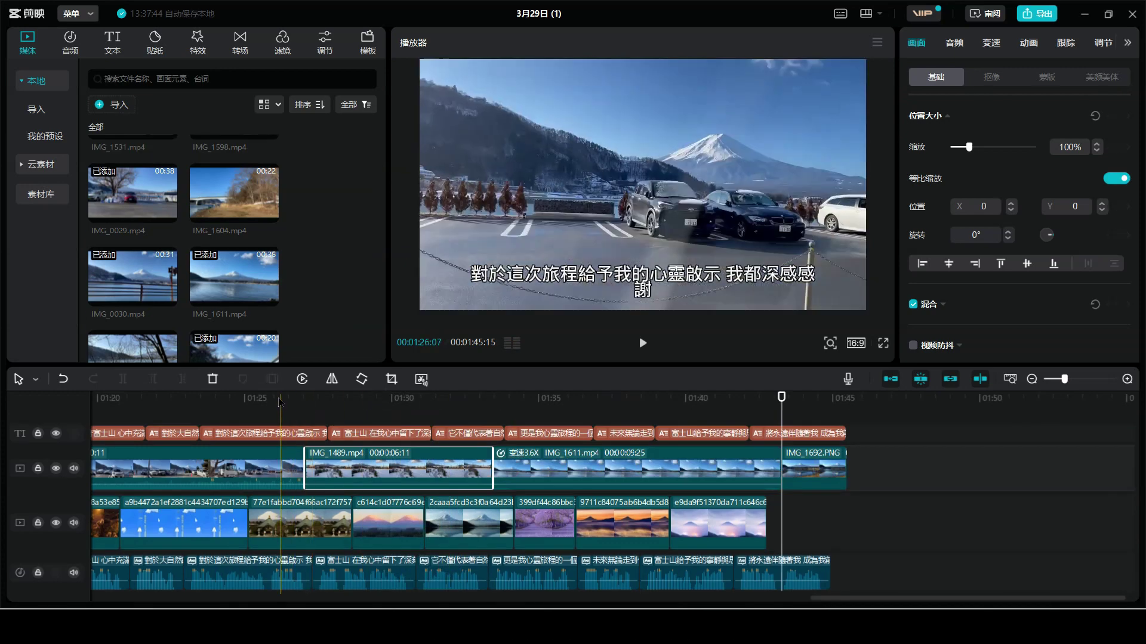
click(276, 400)
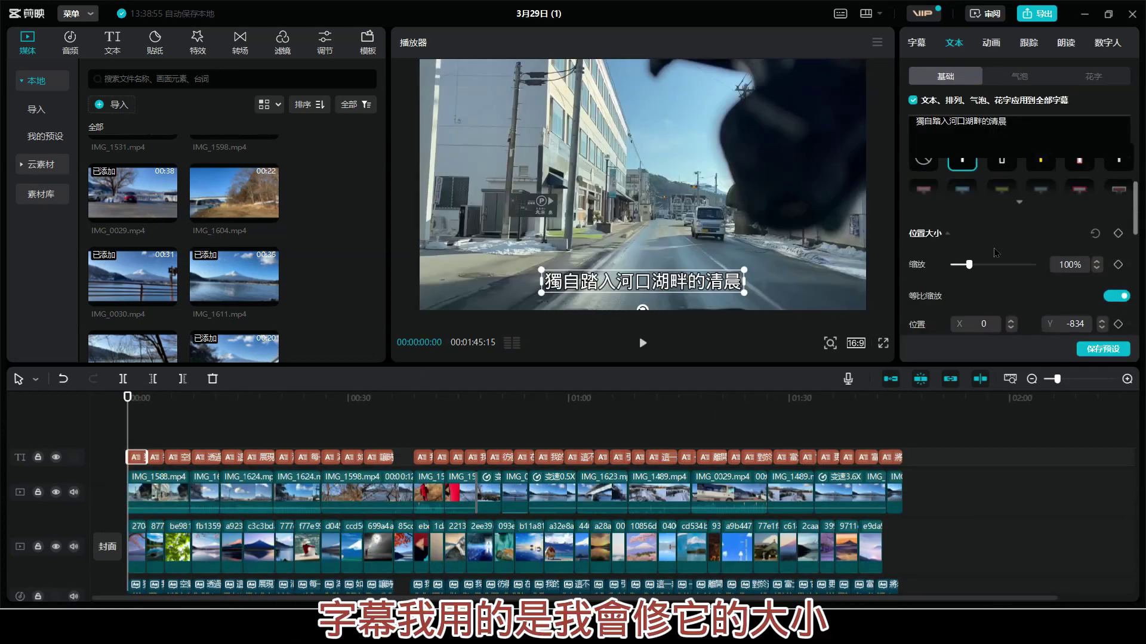
- Shrink the subtitle text and place it slightly lower in the frame, with the formatting applied to all subtitles
scroll(981, 271, down, 2)
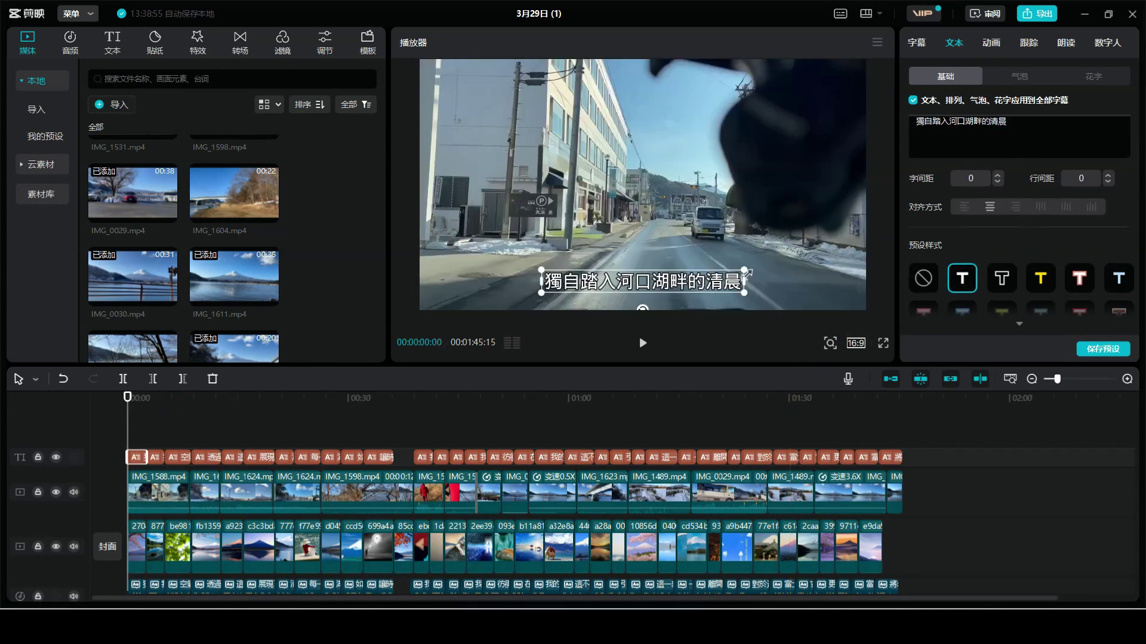
drag(723, 288, 703, 295)
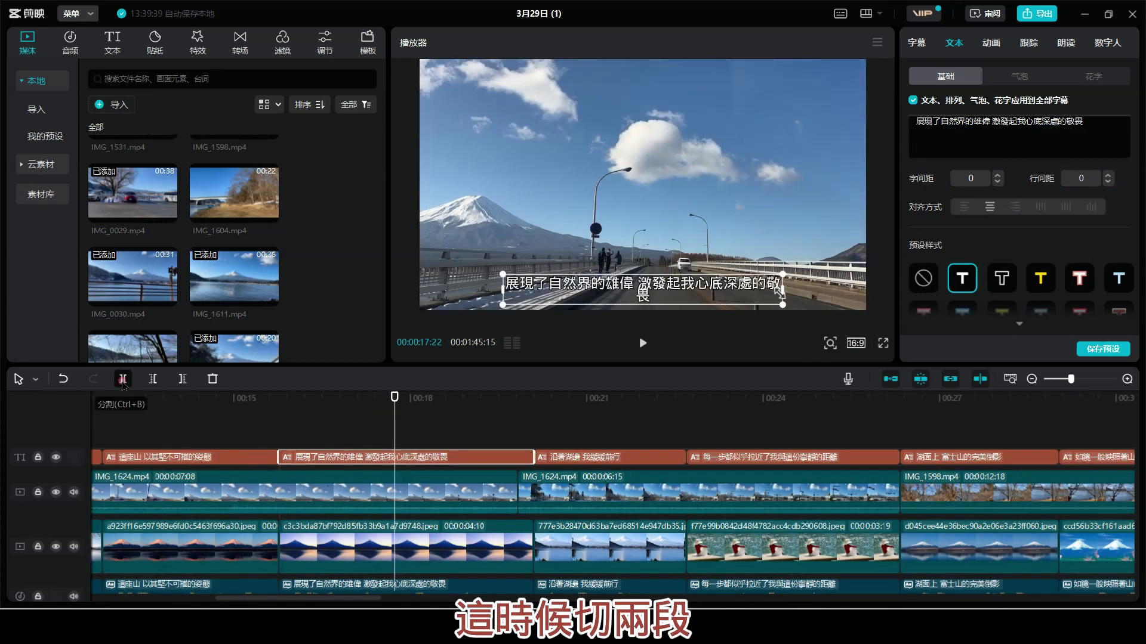
- Split the subtitle 展現了自然界的雄偉 激發起我心底深處的敬畏 in two and shorten the first part's text to 展現了自然界的雄偉
click(122, 382)
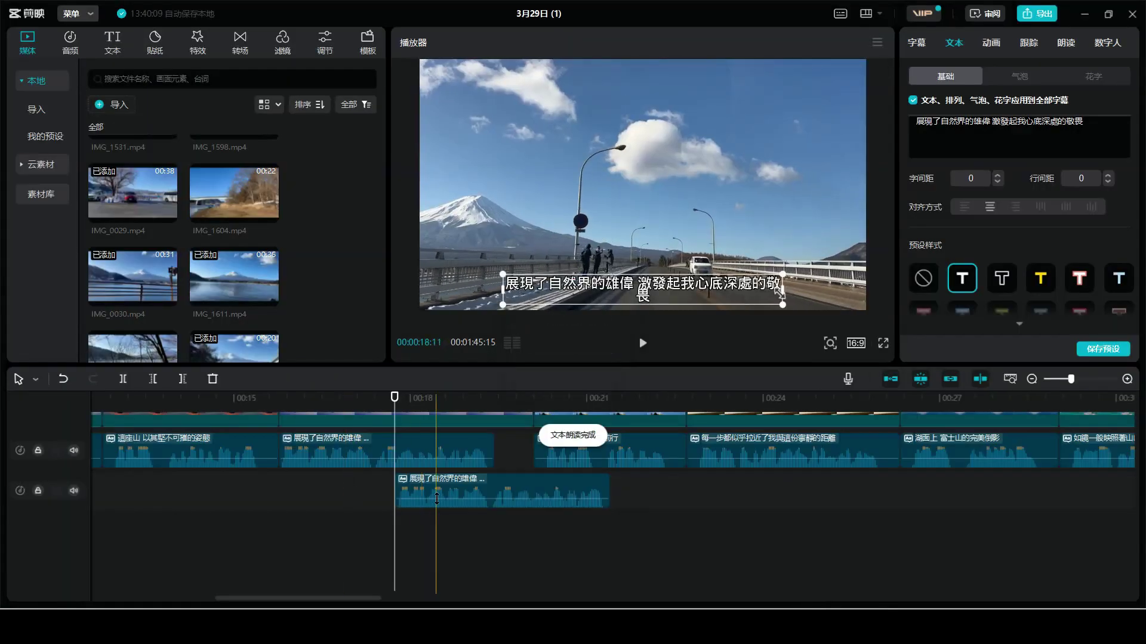
scroll(430, 549, up, 5)
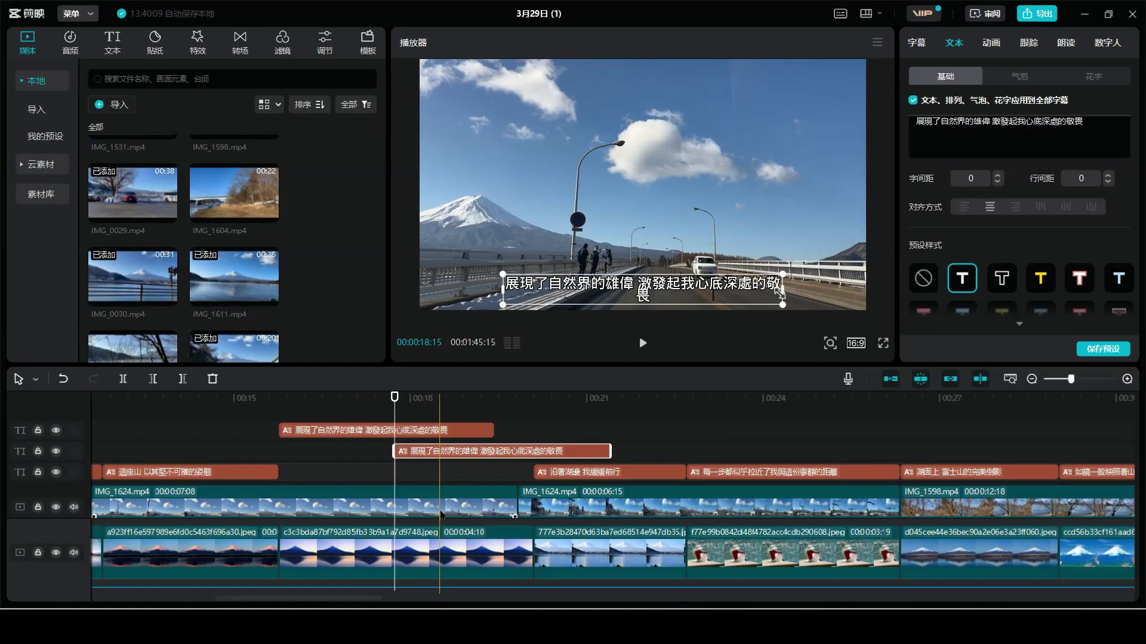
click(486, 430)
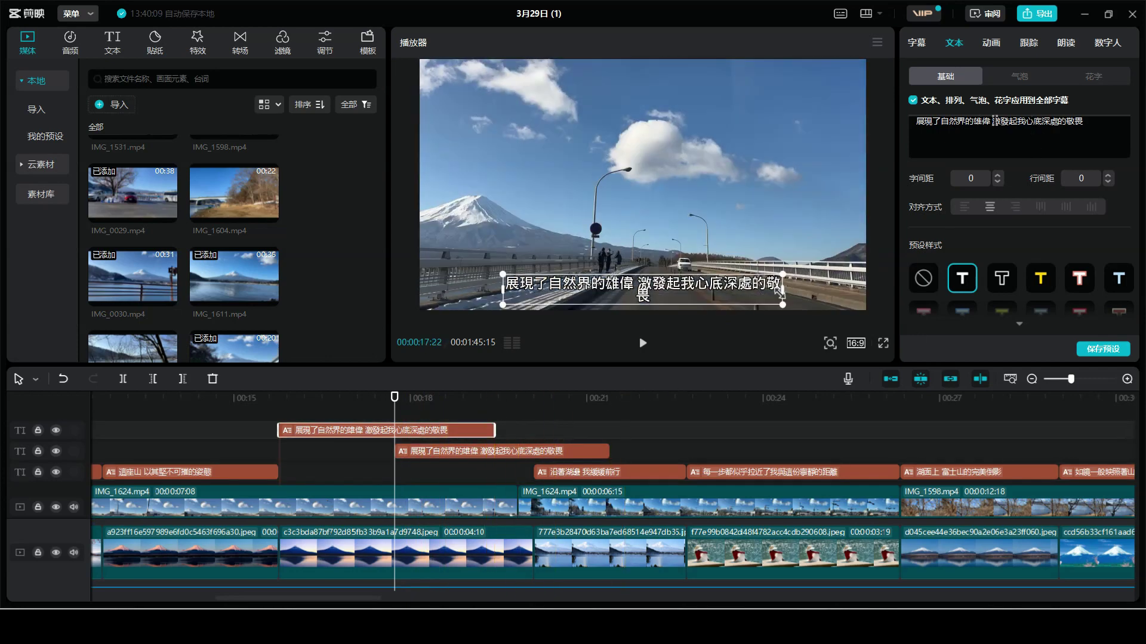
key(BackSpace)
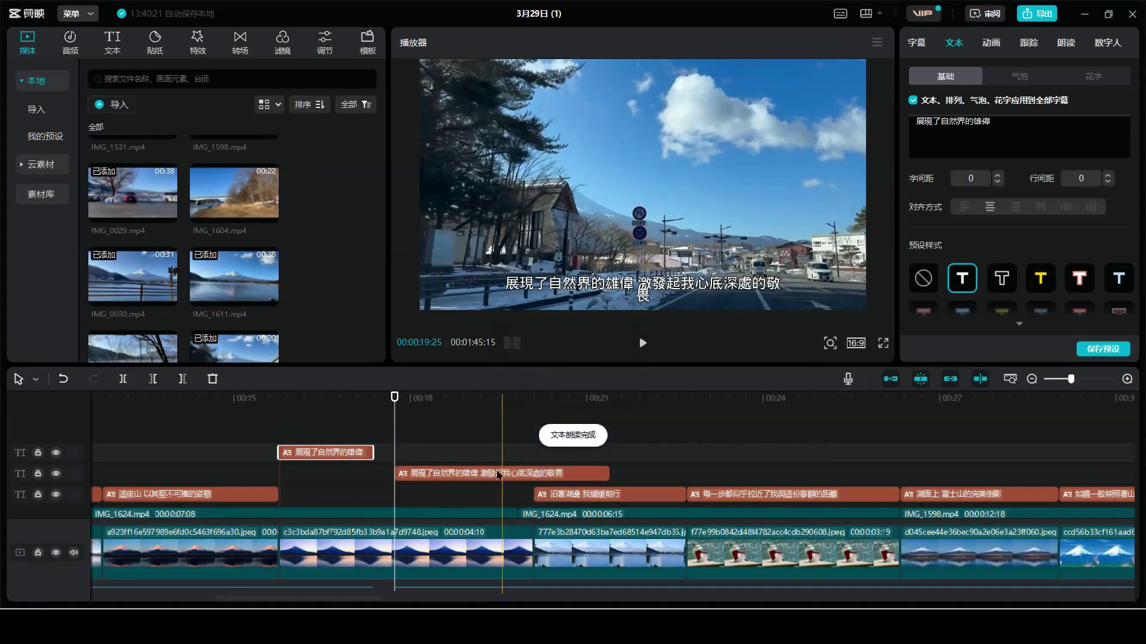
- Shorten the second split subtitle's text to 激發起我心底深處的敬畏 and apply the edit
click(498, 473)
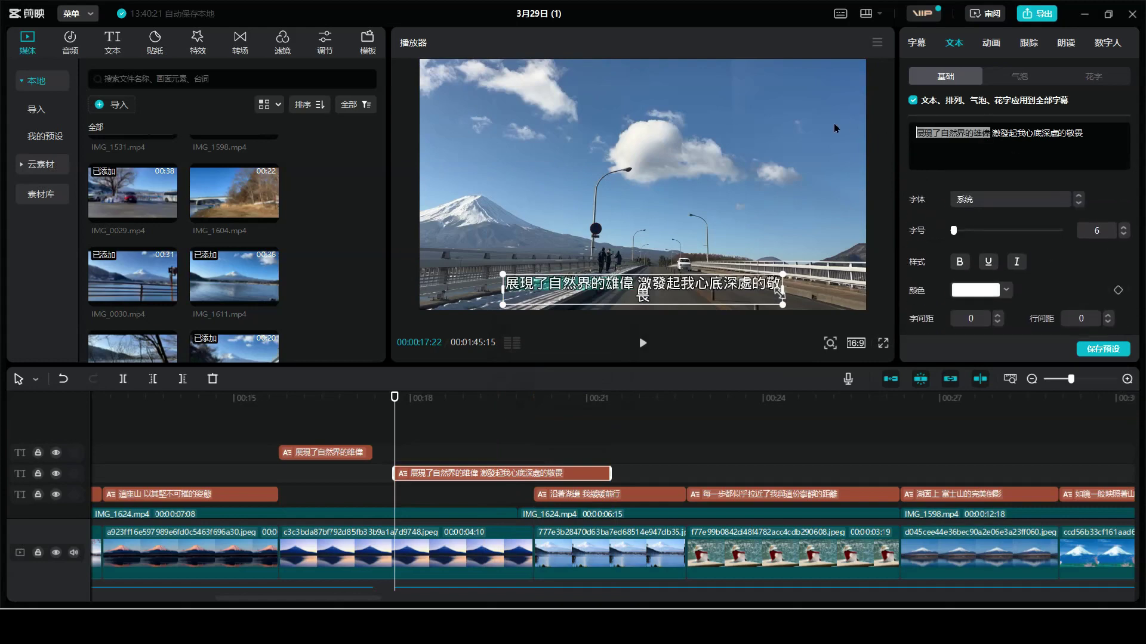
key(BackSpace)
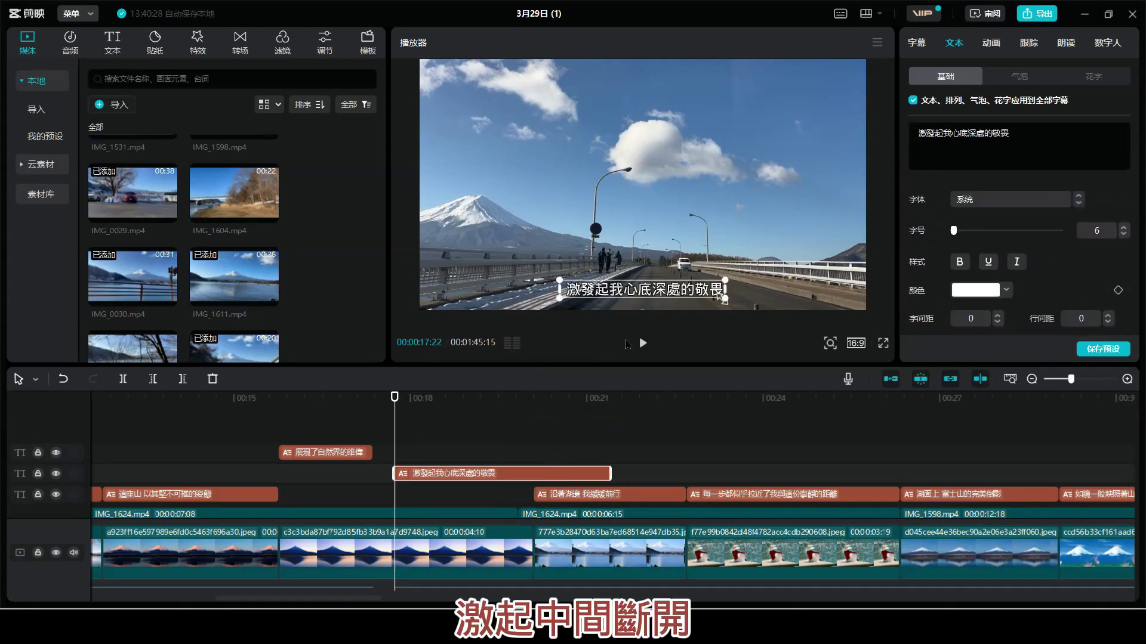
click(722, 425)
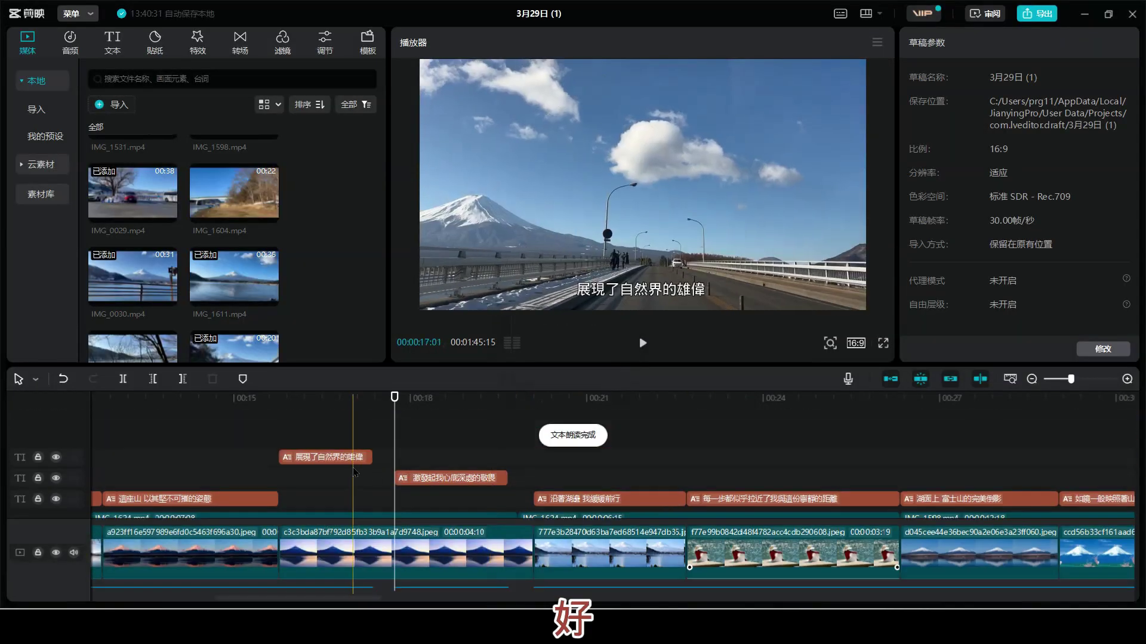
- Move both split subtitles back onto the main subtitle track and the second part's narration audio onto the main narration track
drag(349, 458, 351, 494)
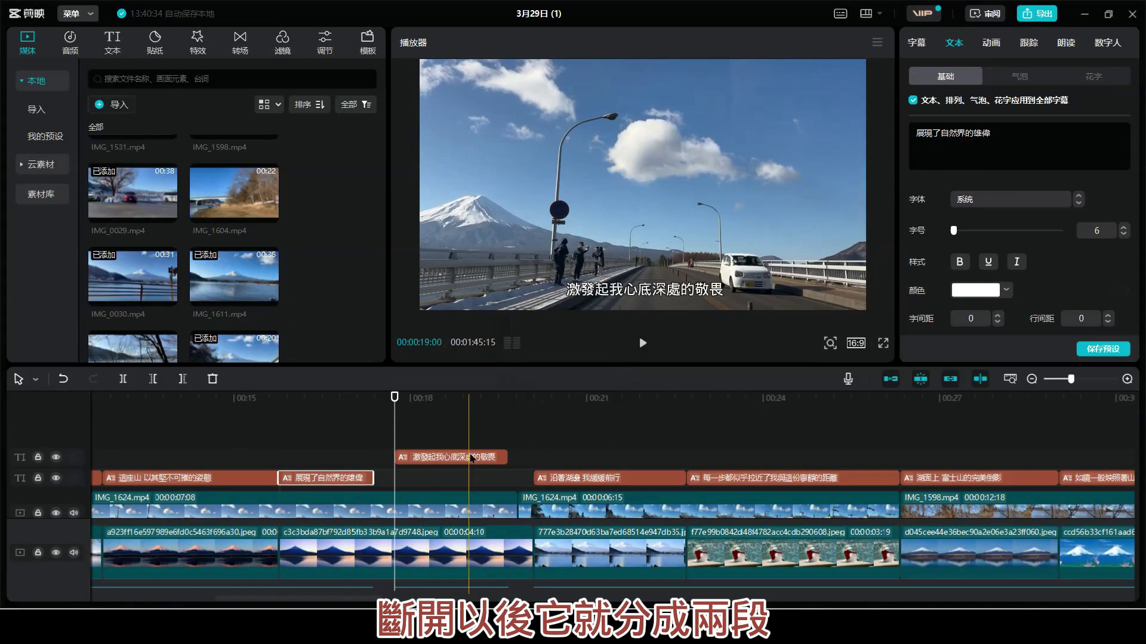
drag(441, 457, 442, 478)
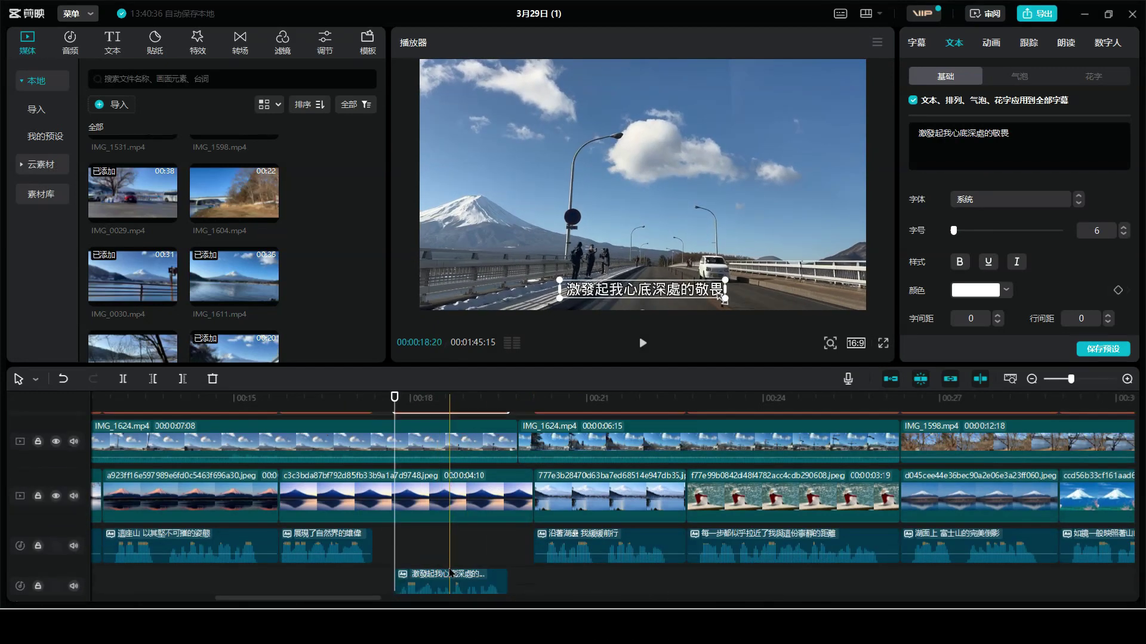
drag(441, 590, 441, 552)
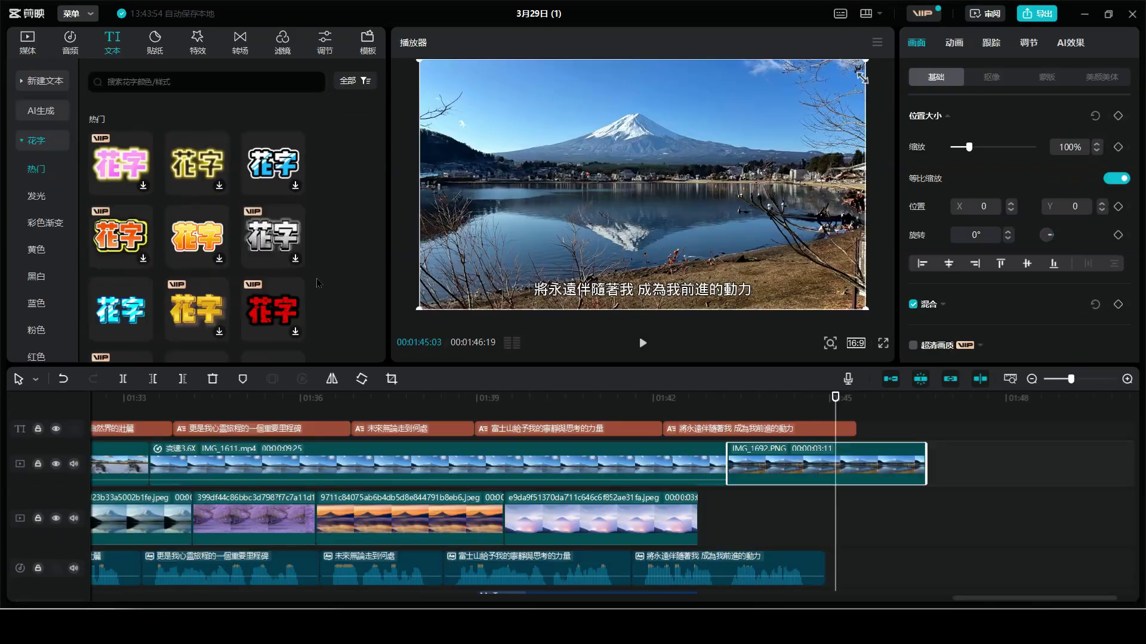
- Add the white 花字 style with yellow shadow at 00:01:45:03 and set its text to 寂靜之頂：富士山下的心靈對話
scroll(317, 283, down, 3)
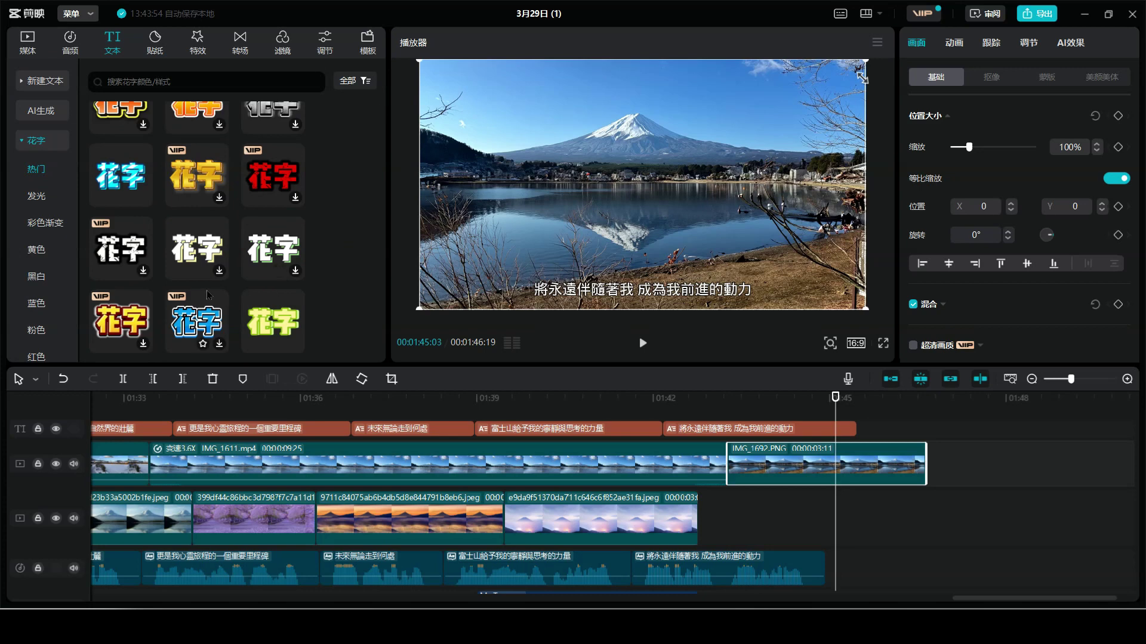
click(220, 273)
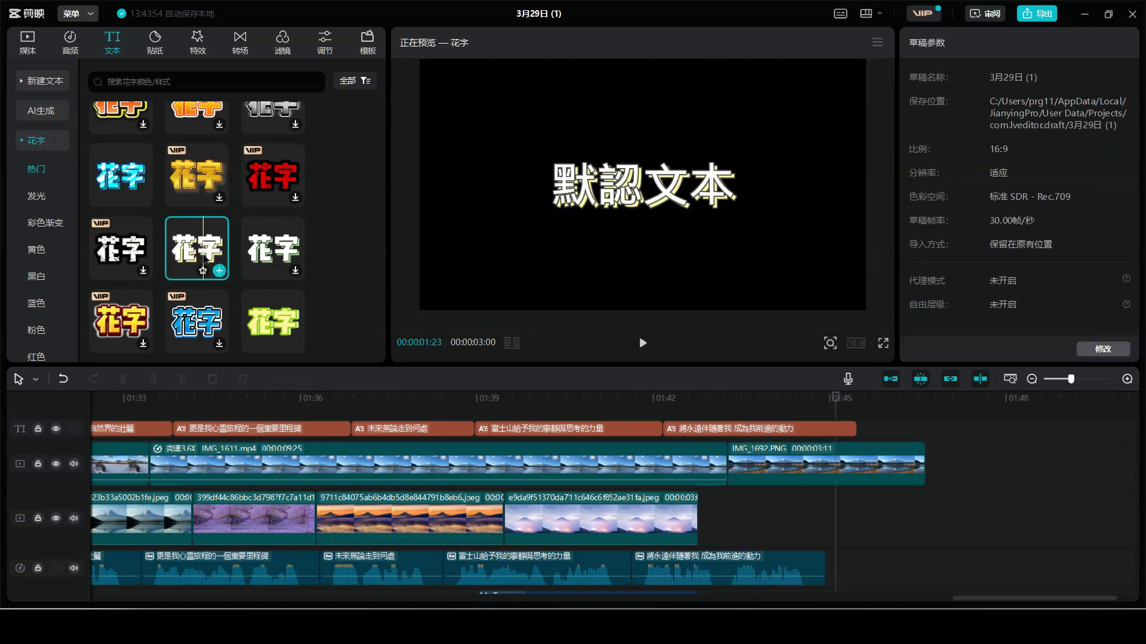
click(219, 273)
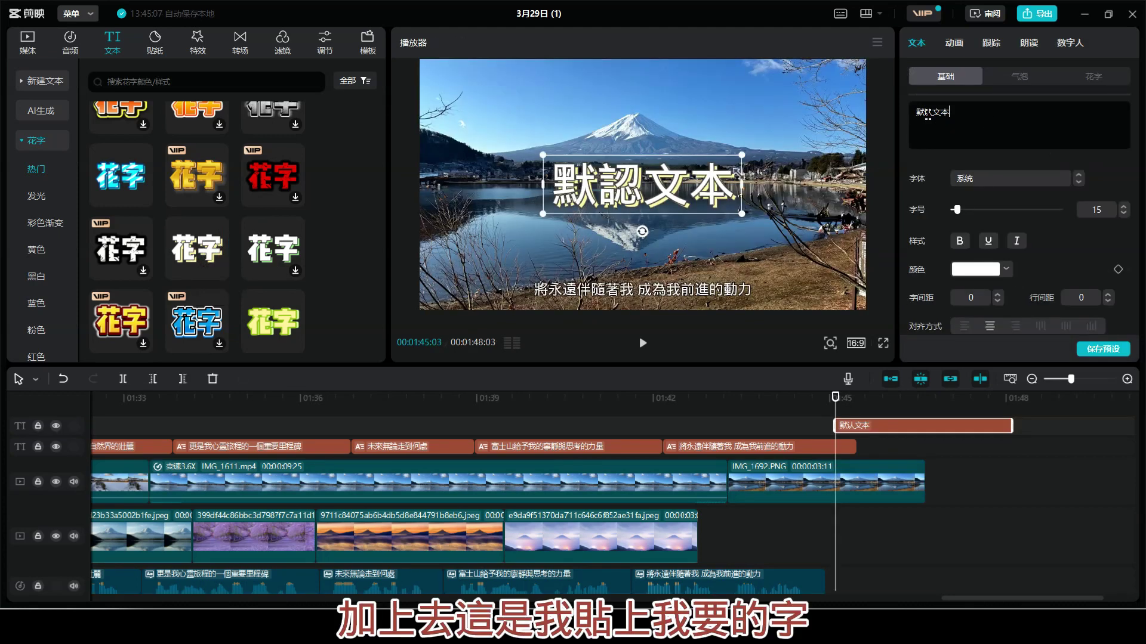
text(寂靜之頂：富士山下的心靈對話)
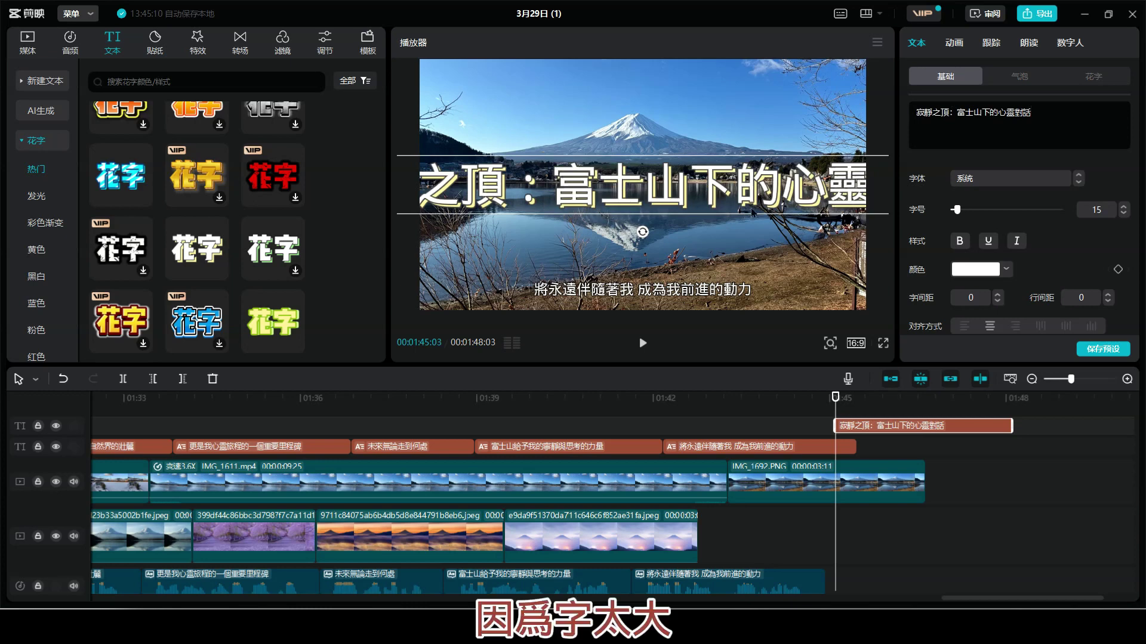
- Shrink the 寂靜之頂：富士山下的心靈對話 title to fit the frame and center it over the lake
mouse_move(871, 186)
mouse_down()
mouse_move(755, 186)
mouse_move(766, 186)
mouse_up()
drag(867, 154, 671, 173)
drag(511, 196, 618, 205)
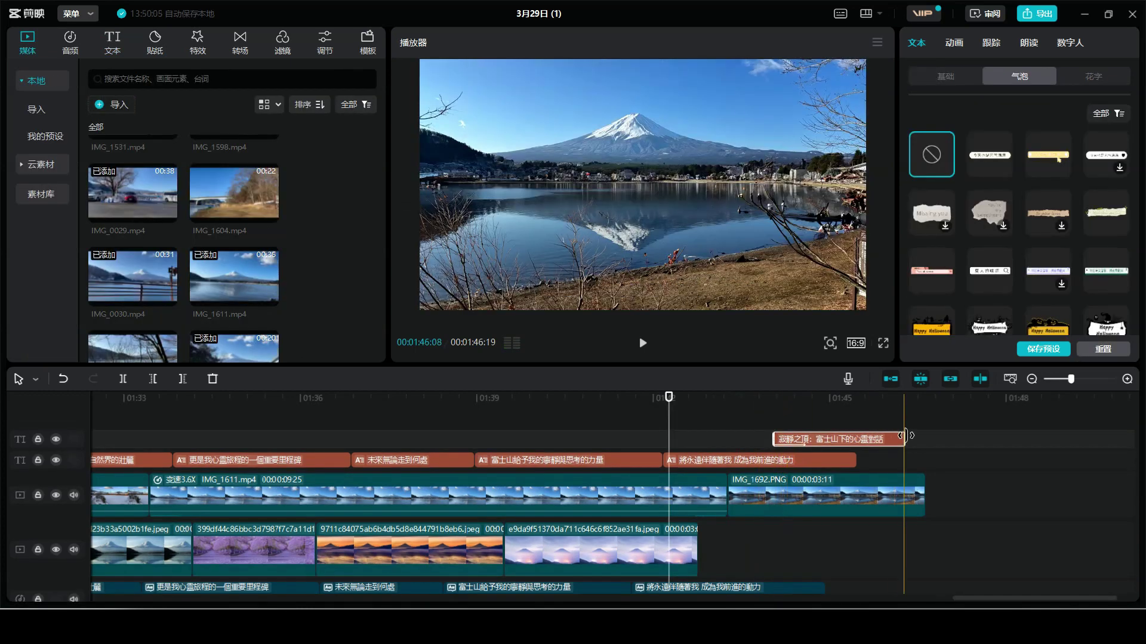
- Extend the title to the end of IMG_1692.PNG and play the closing section
drag(906, 443, 927, 443)
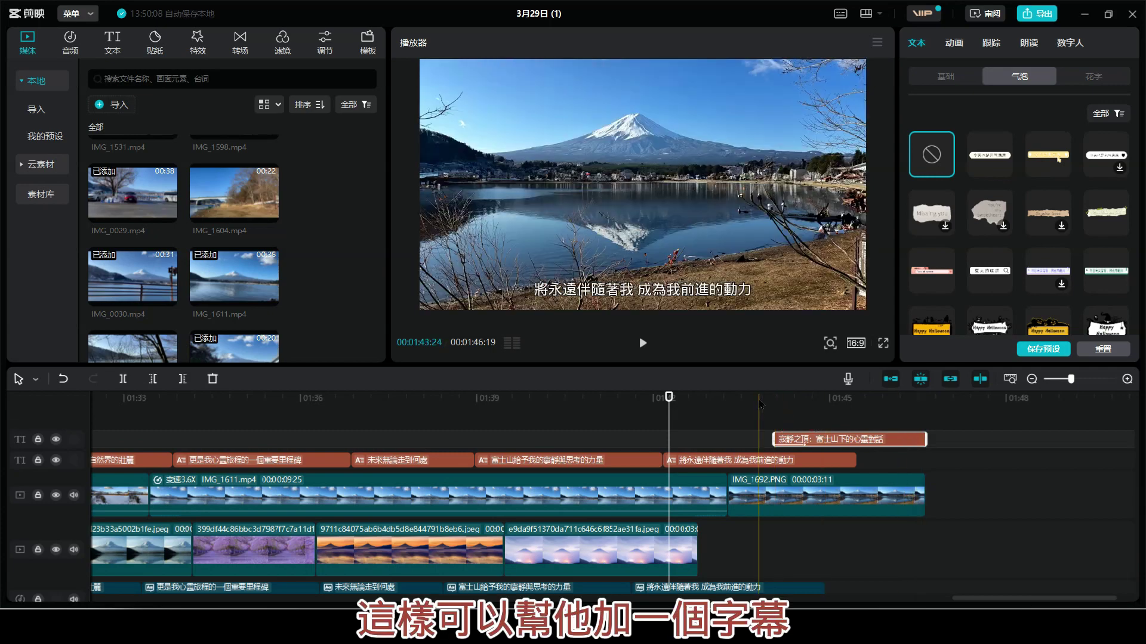
drag(755, 420, 675, 420)
key(space)
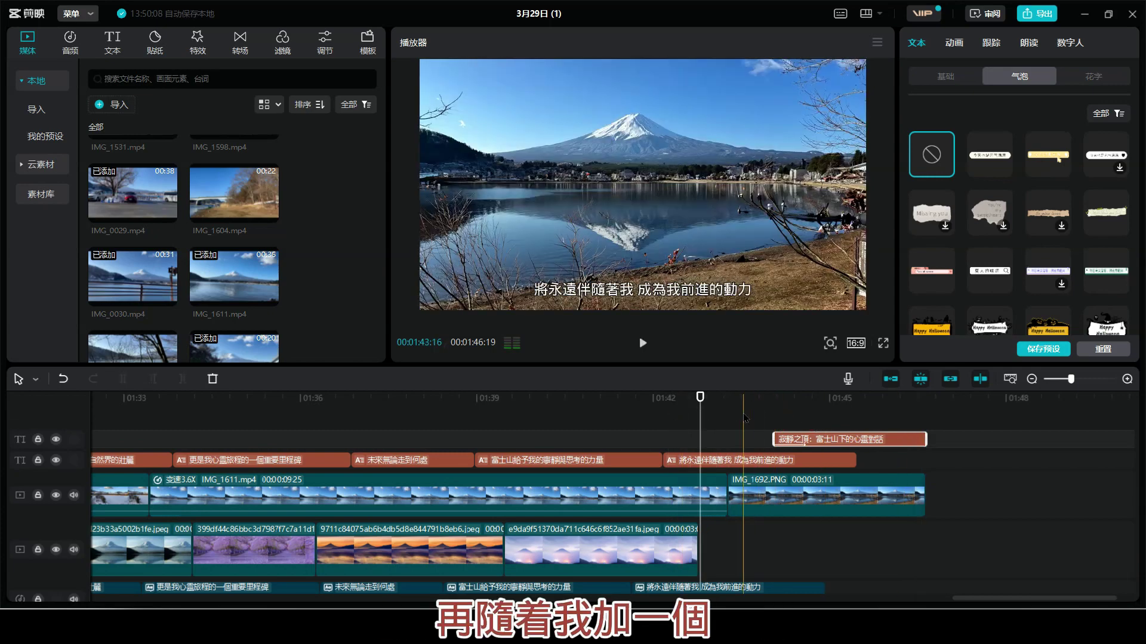
key(space)
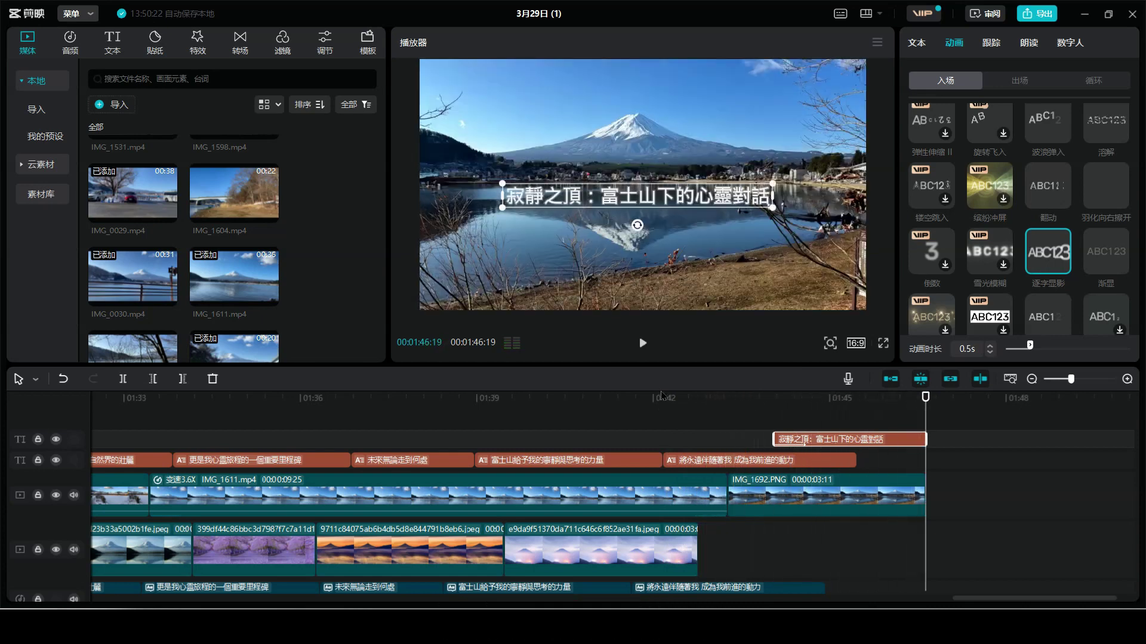
- Delete the My Treasure background music from the audio track
scroll(887, 529, down, 2)
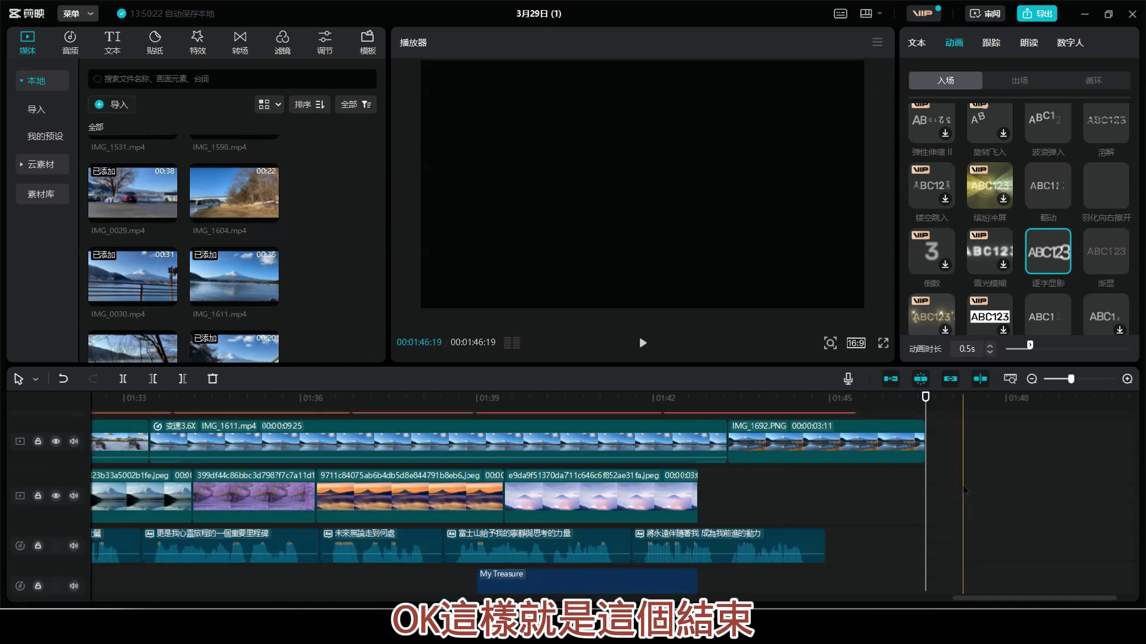
scroll(887, 530, down, 1)
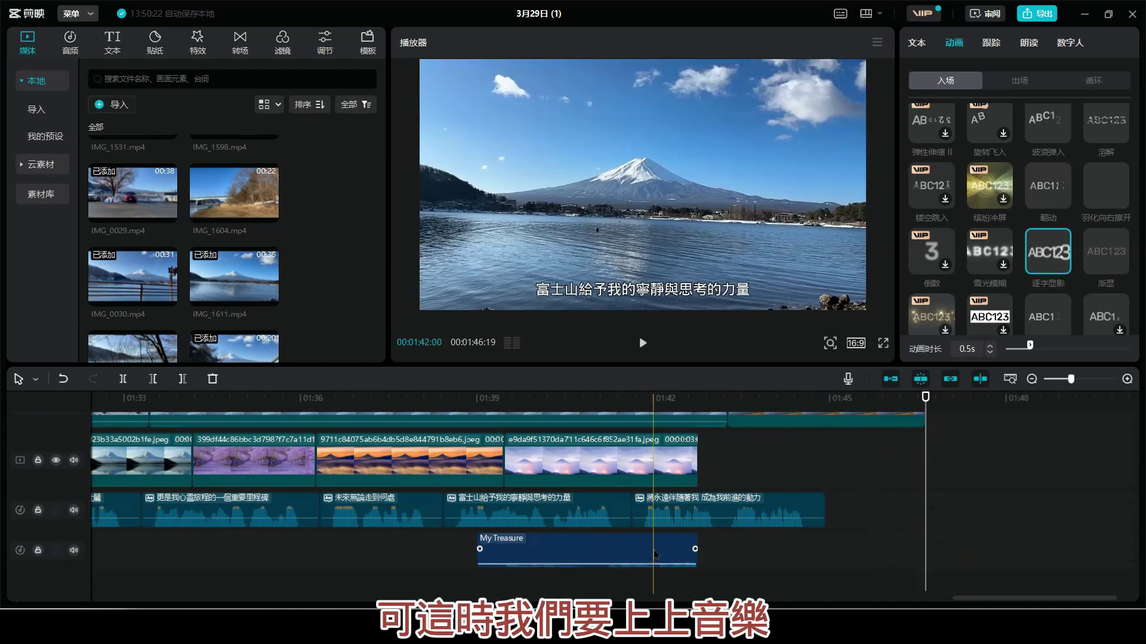
click(654, 552)
key(Delete)
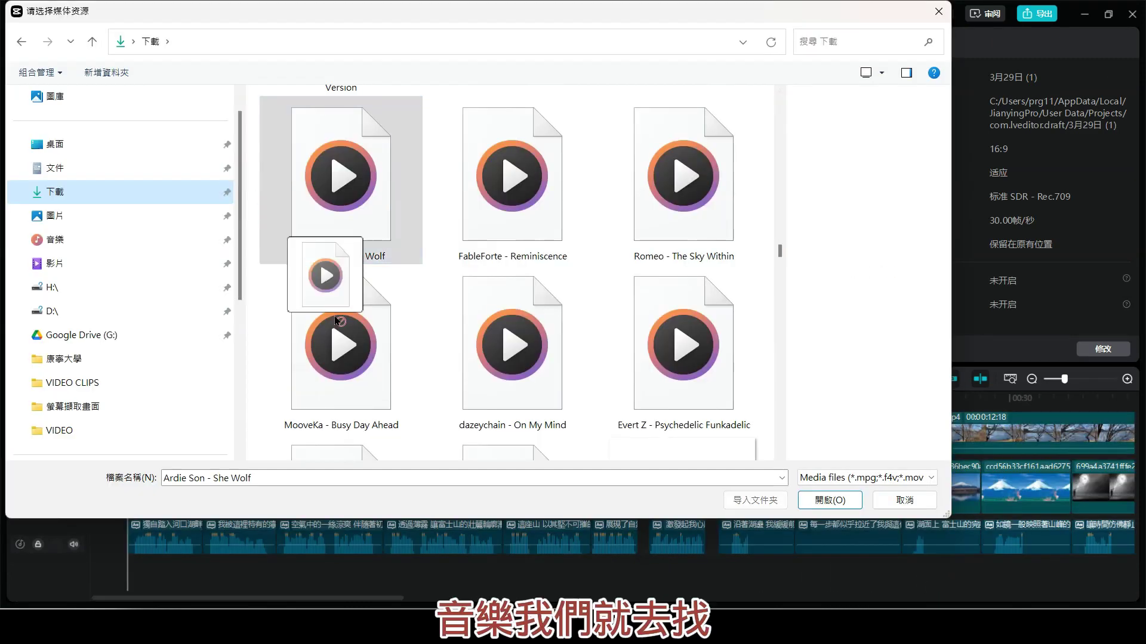
- Import the music files She Wolf, Reminiscence, Busy Day Ahead, On My Mind and Psychedelic Funkadelic from the 下載 folder
drag(325, 308, 651, 180)
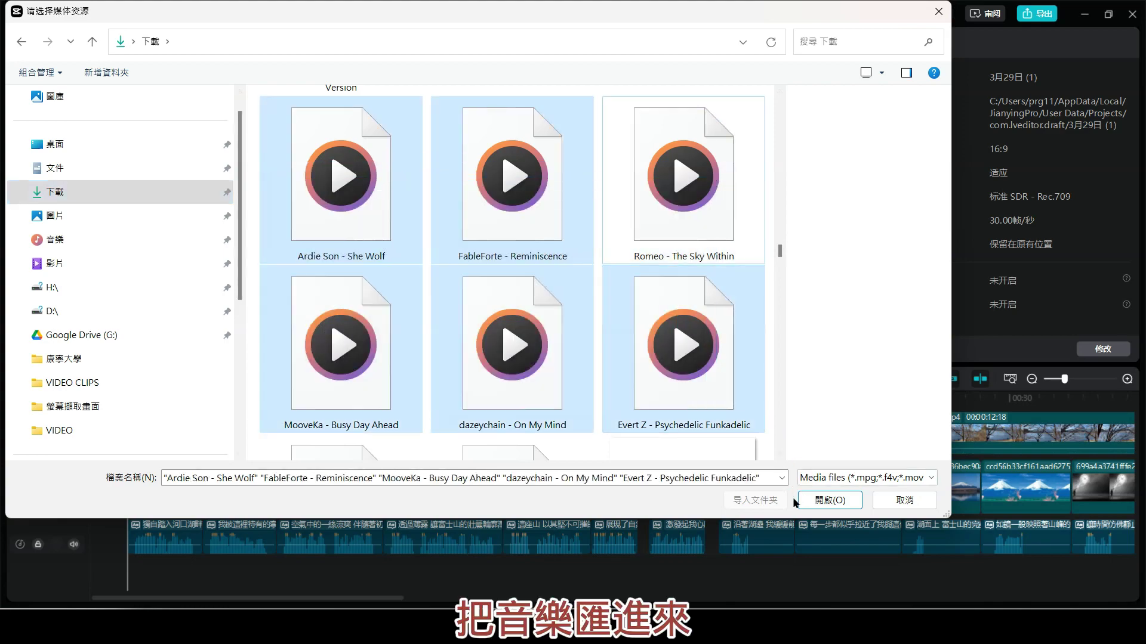
key(Return)
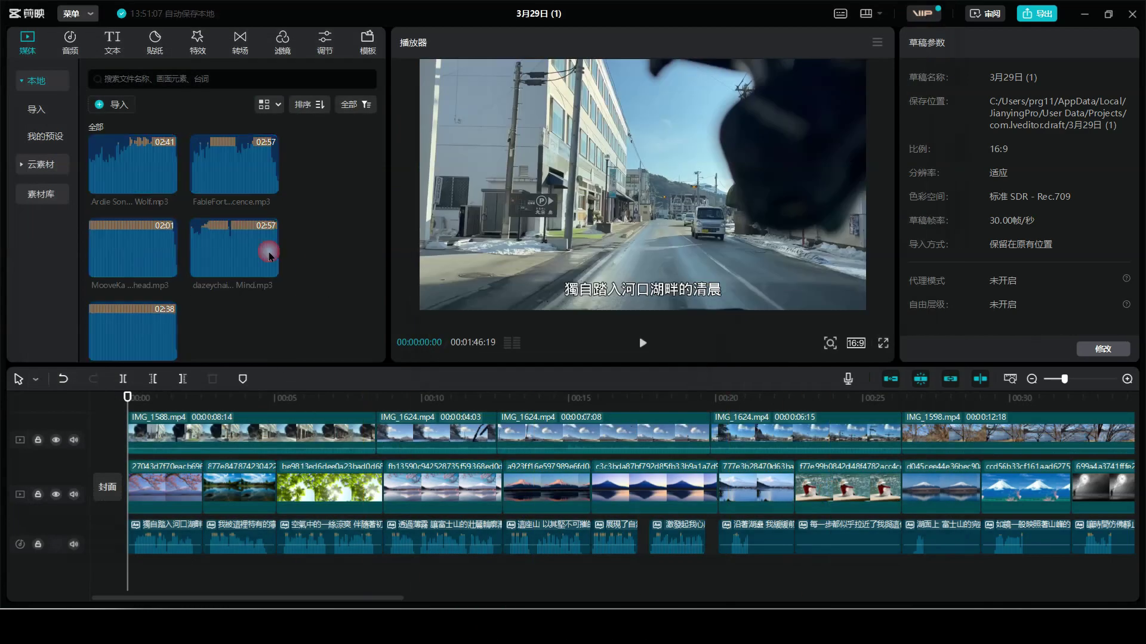
- Add dazeychain - On My Mind.mp3 below the narration from the start of the video, and play the opening and the ending
drag(261, 251, 138, 575)
key(Up)
key(Up)
key(Up)
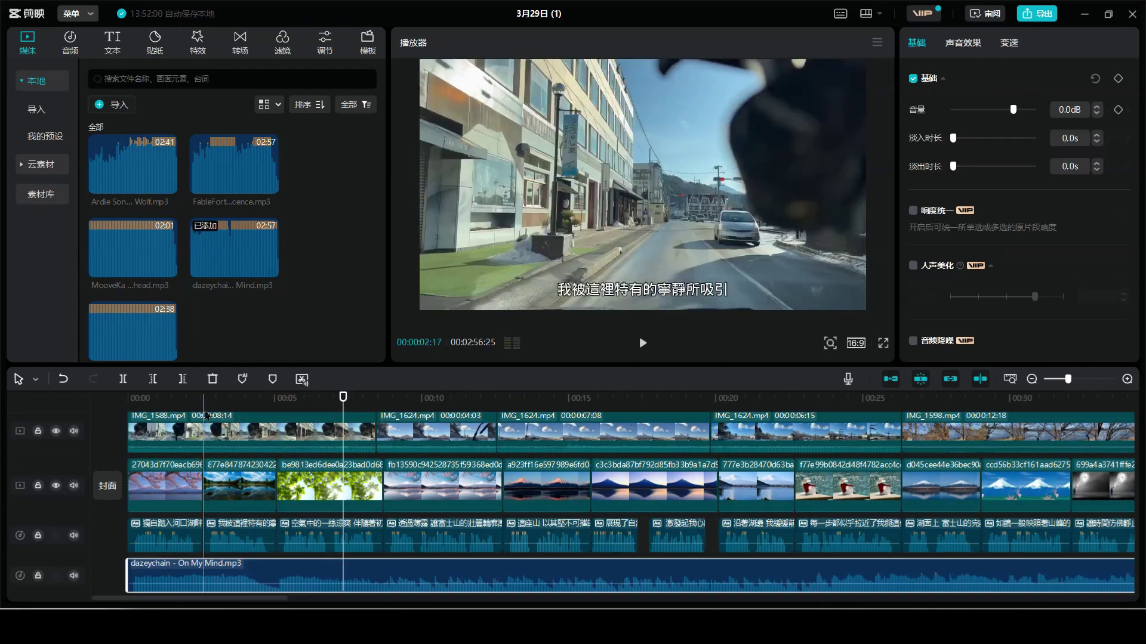
key(space)
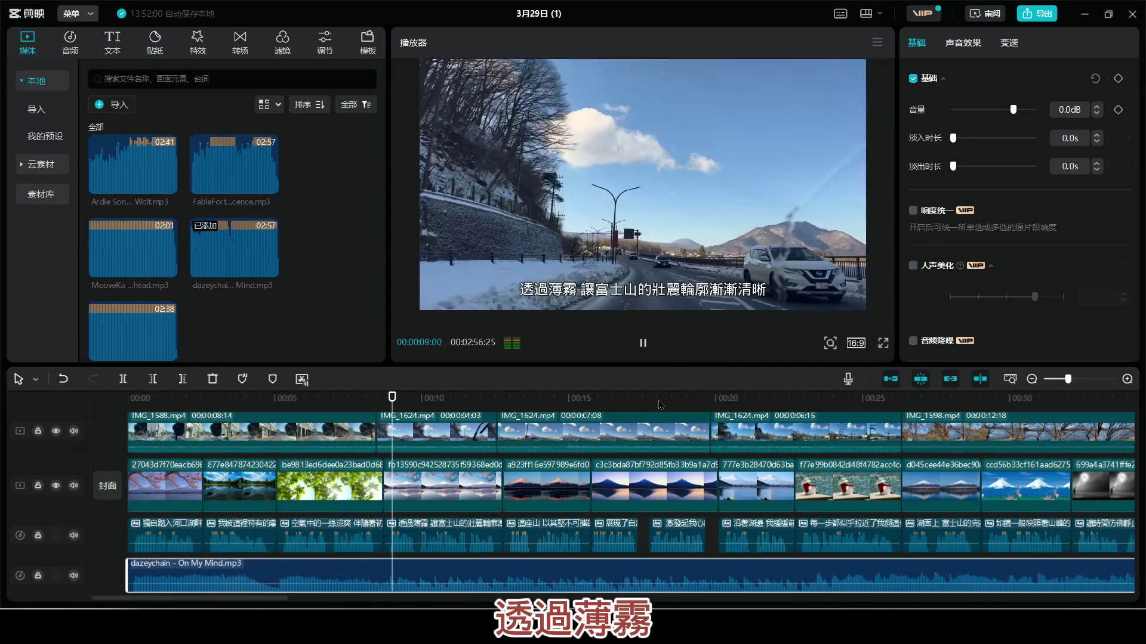
drag(392, 398, 481, 526)
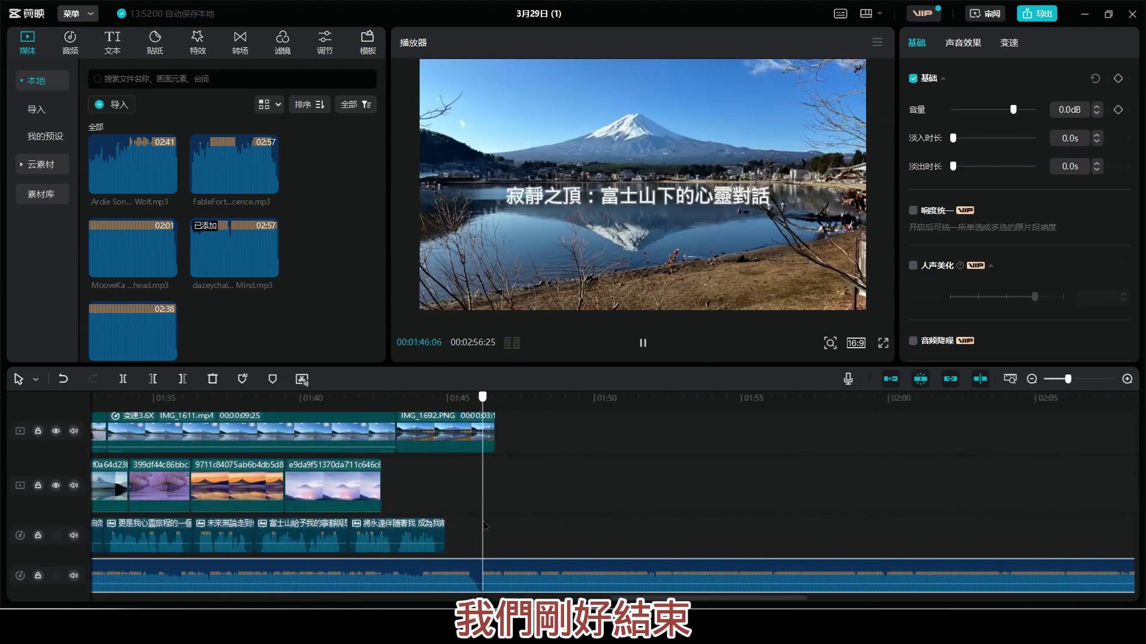
- Cut off the background music after 00:01:46:05, lower its volume to -5.4 dB and return to the start of the video
key(space)
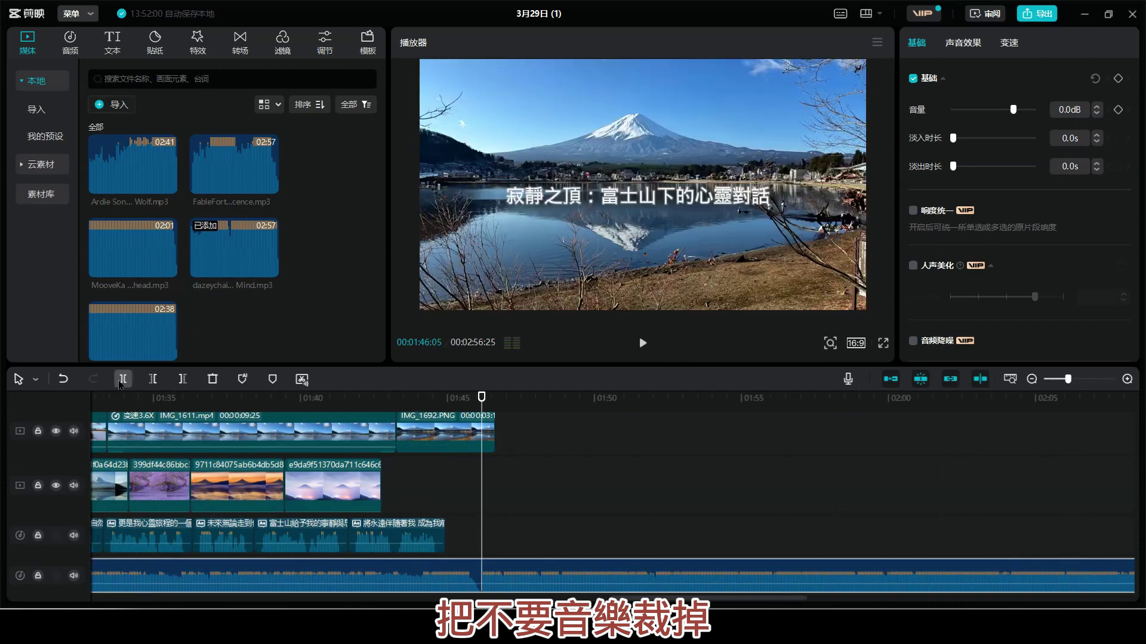
key(ctrl+b)
key(Delete)
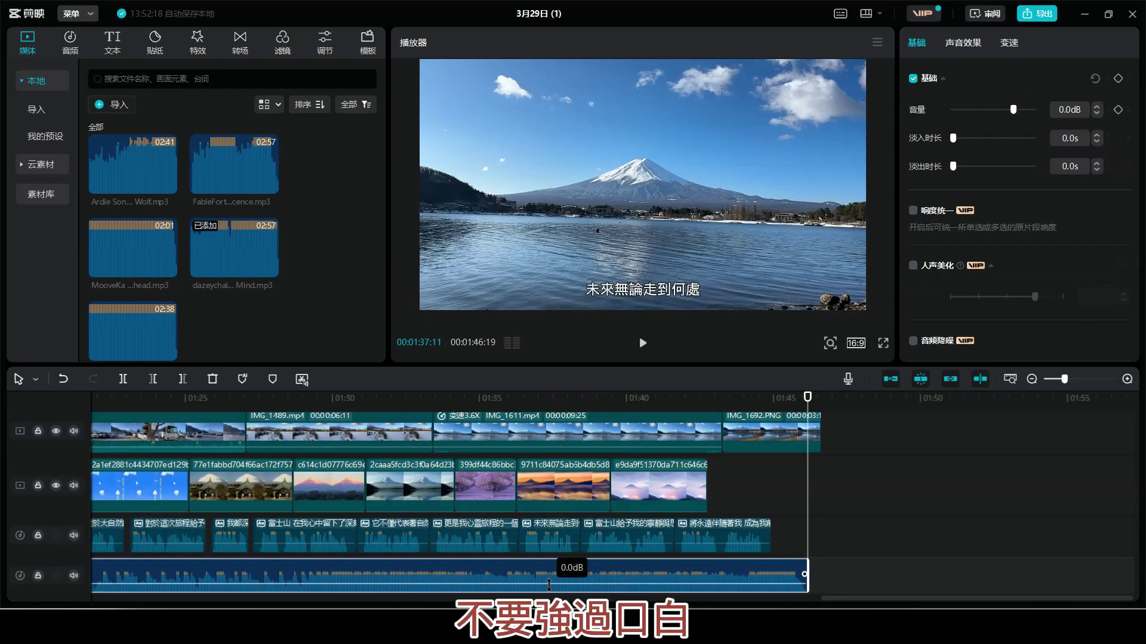
drag(548, 584, 549, 590)
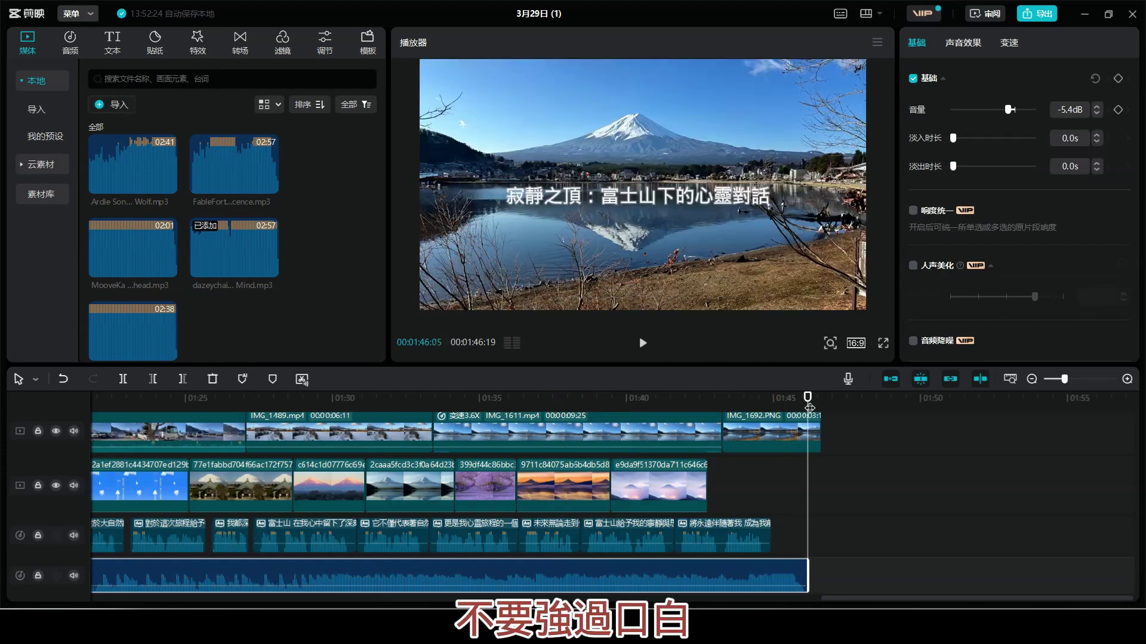
drag(809, 404, 3, 395)
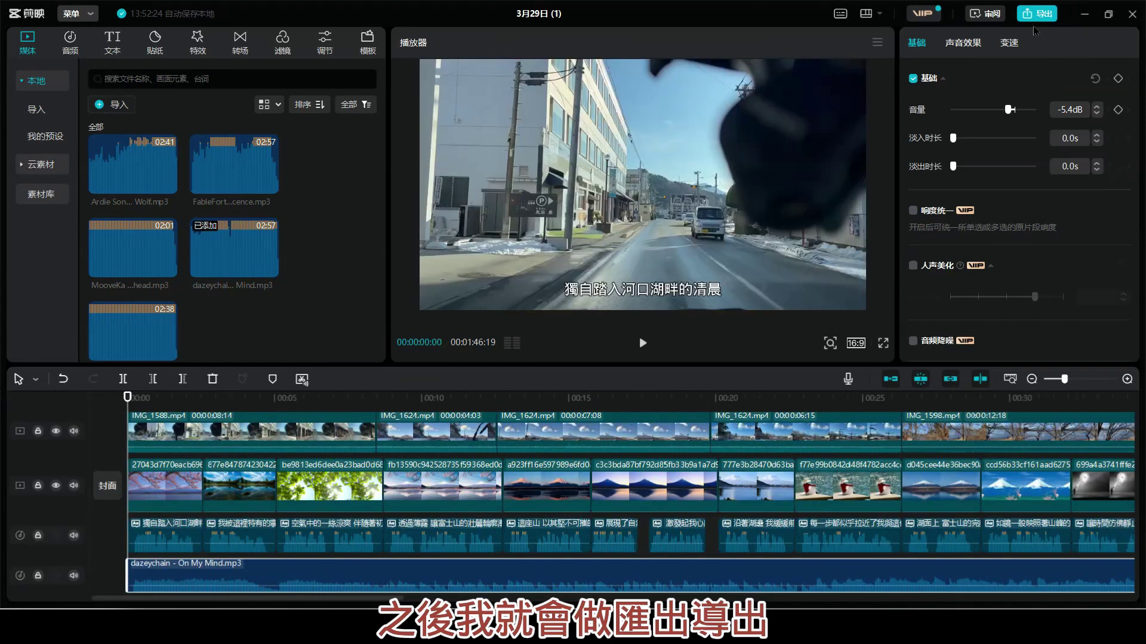
- Export the project with video output enabled at 1080P alongside the SRT subtitles, and close the completed export
click(1050, 14)
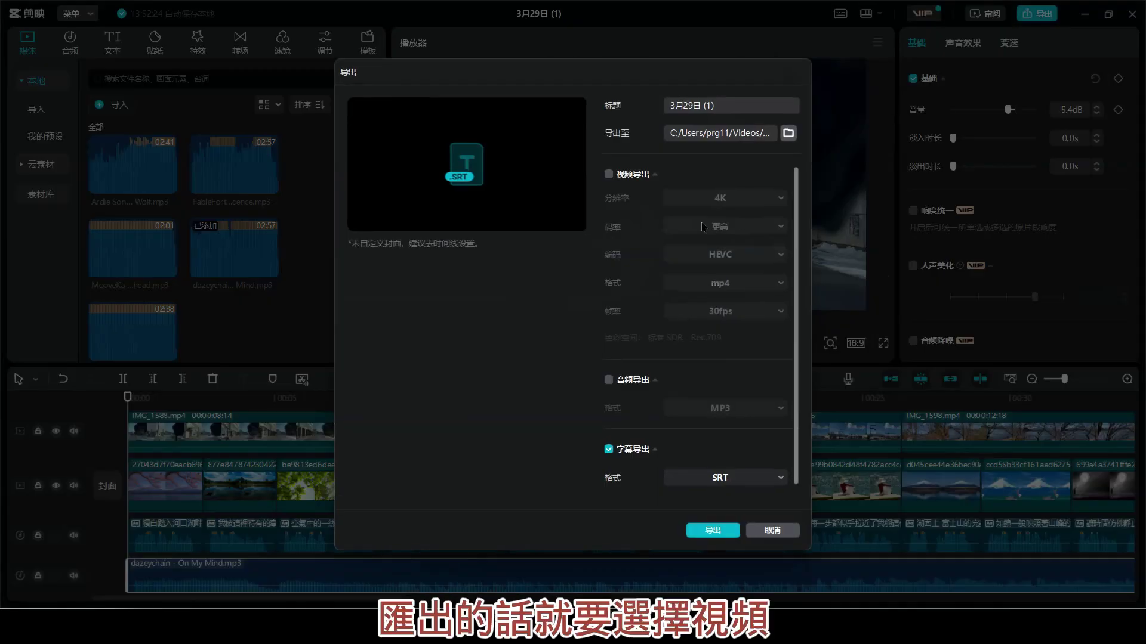
click(608, 175)
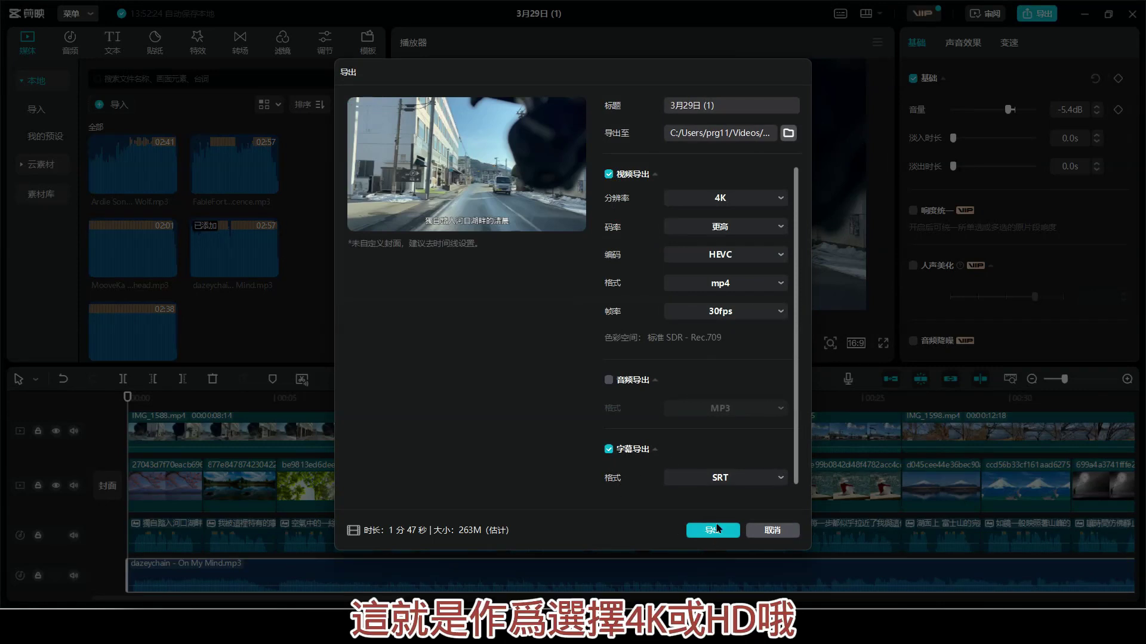
click(765, 200)
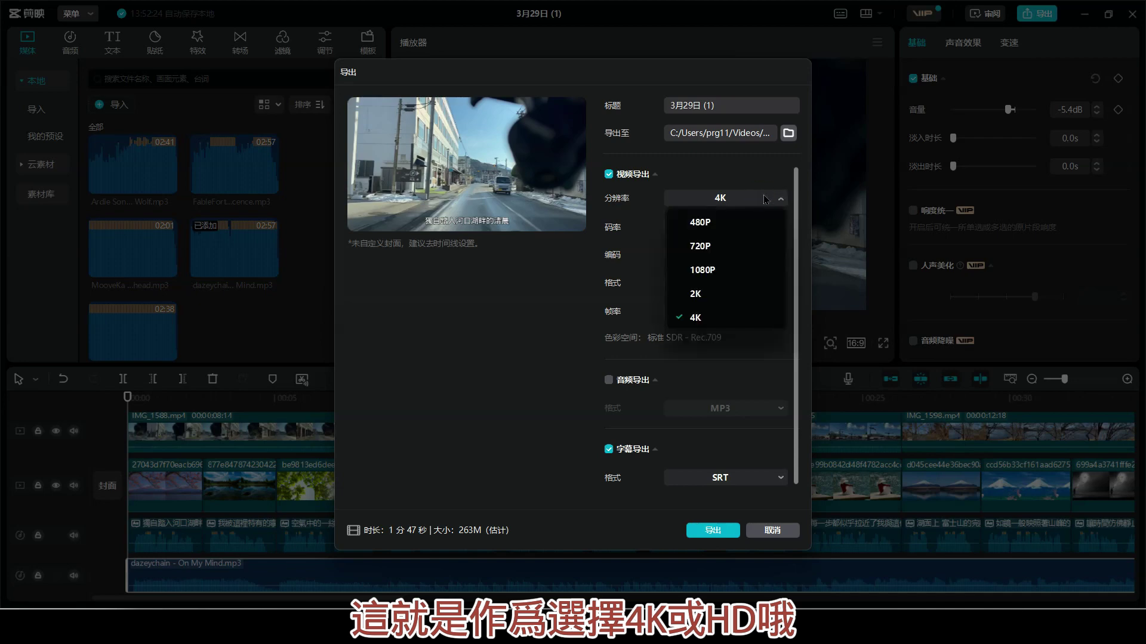
click(712, 278)
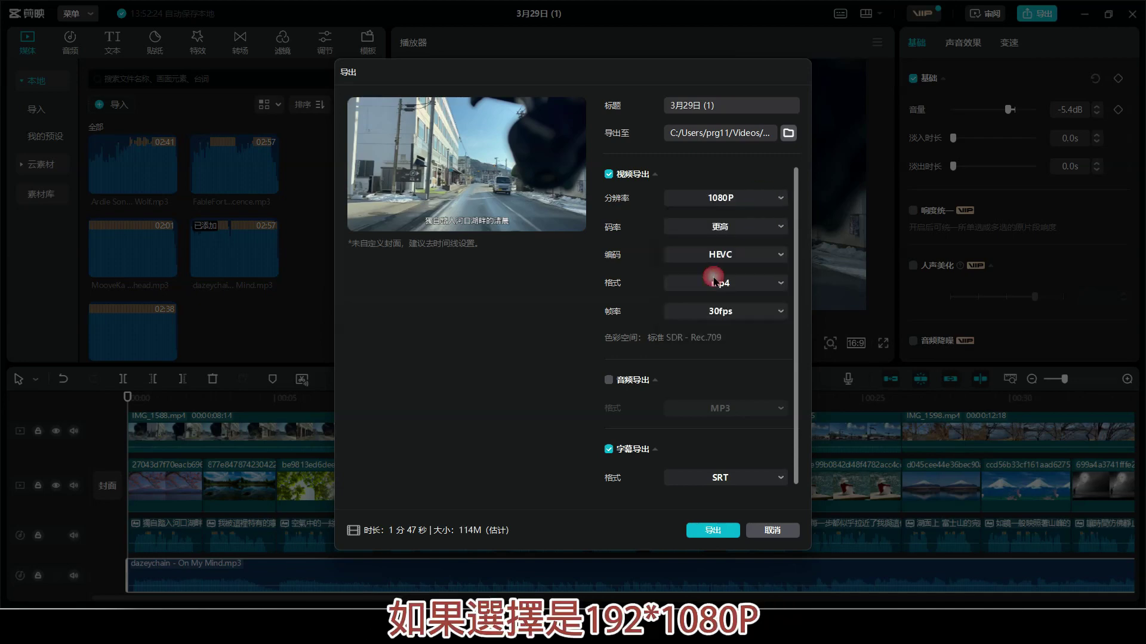
click(711, 530)
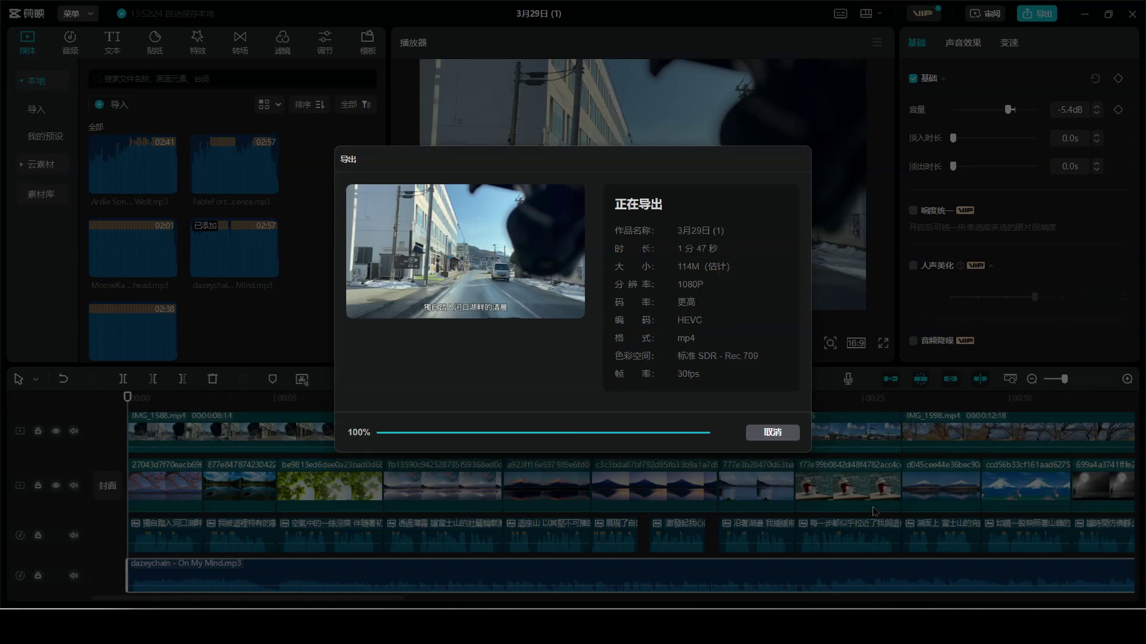
click(774, 430)
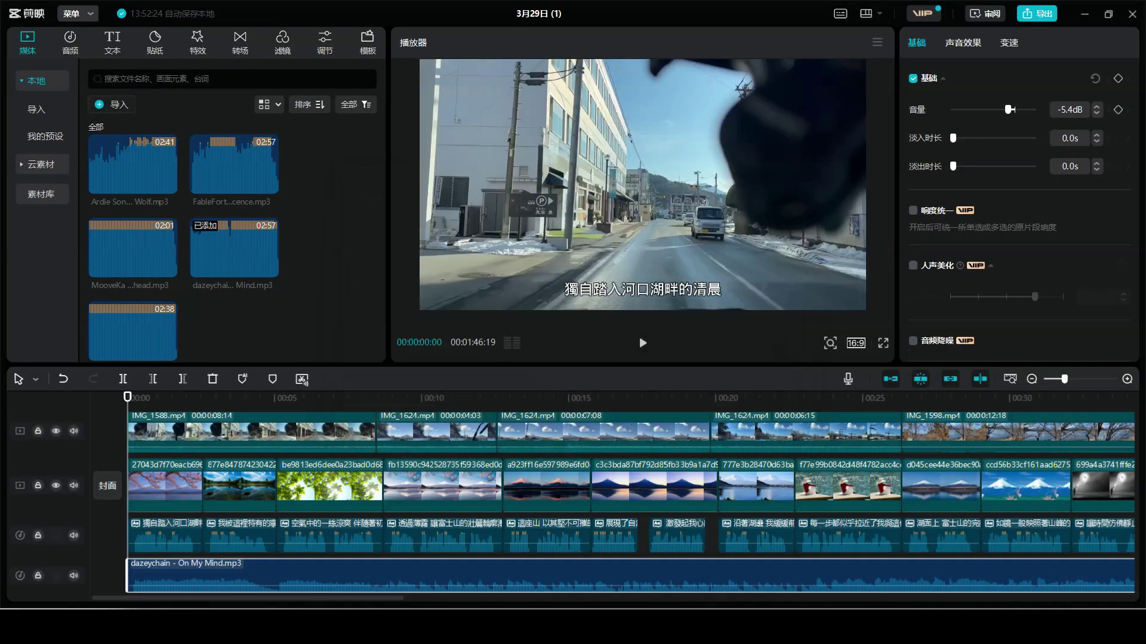